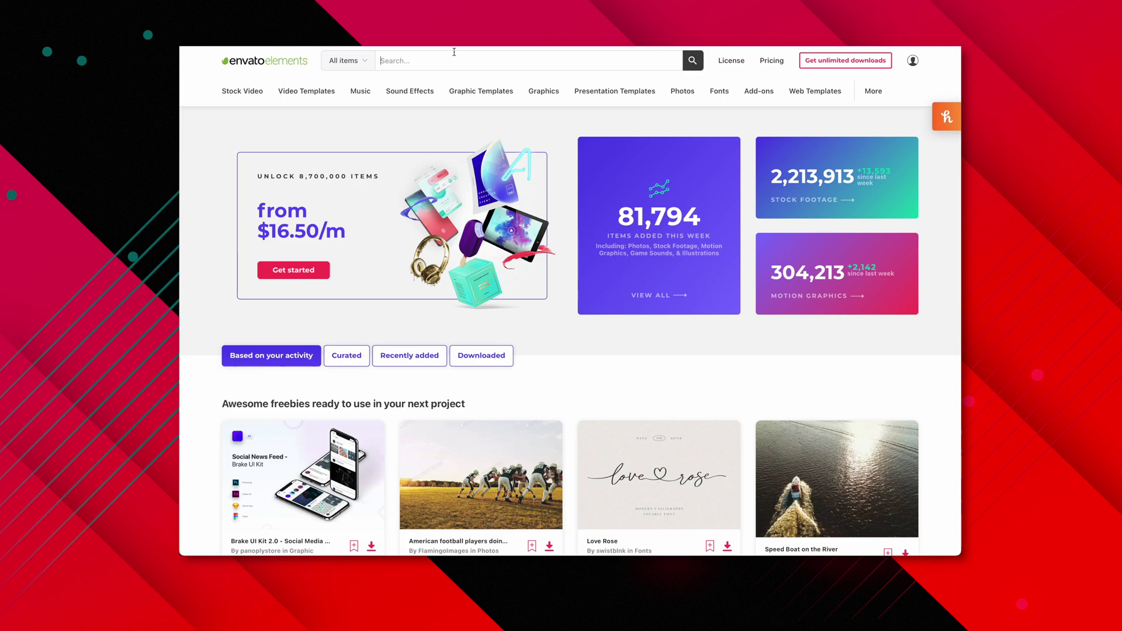
Search Envato Elements for 'simple logo' and download the Letter Simple Logo
left_click(454, 51)
type("sim")
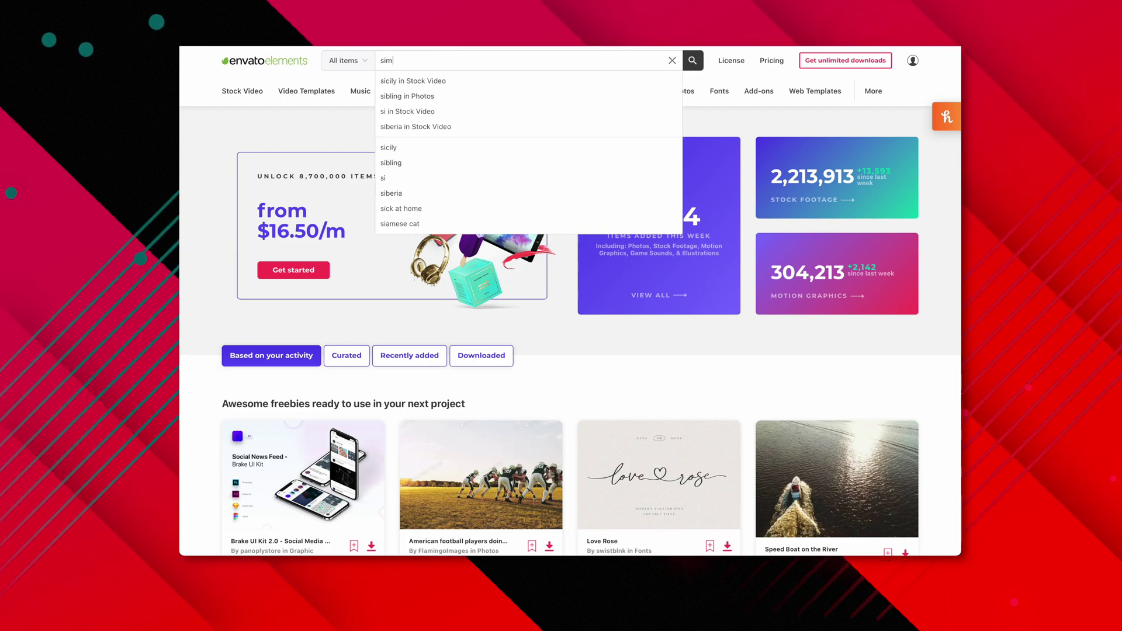
type("ple logo")
key("Return")
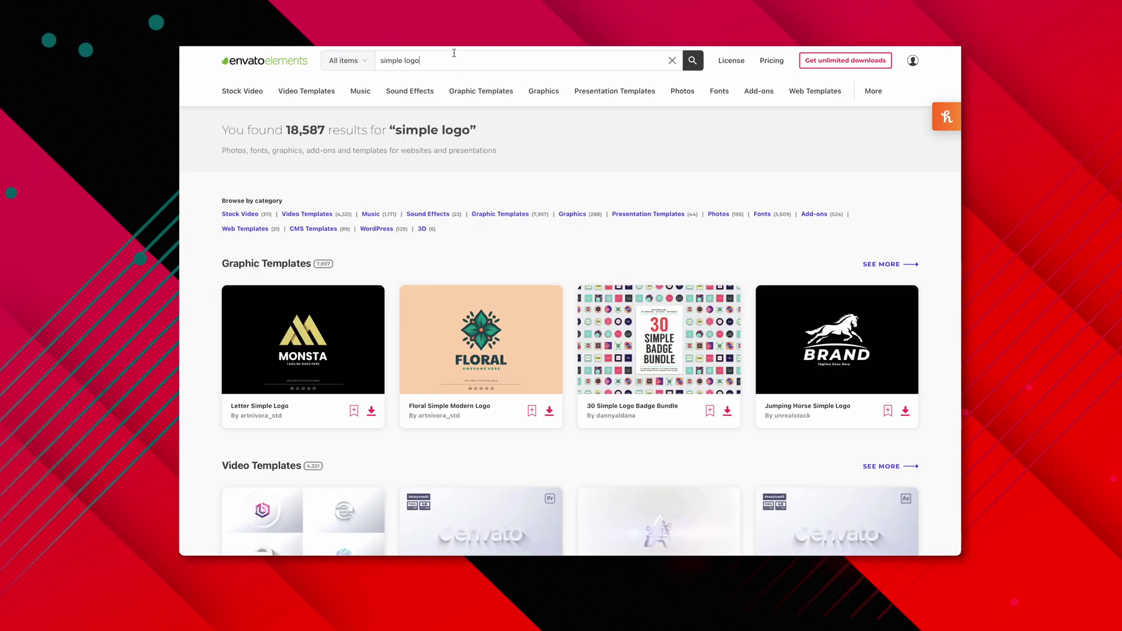
scroll(345, 361, "down", 1)
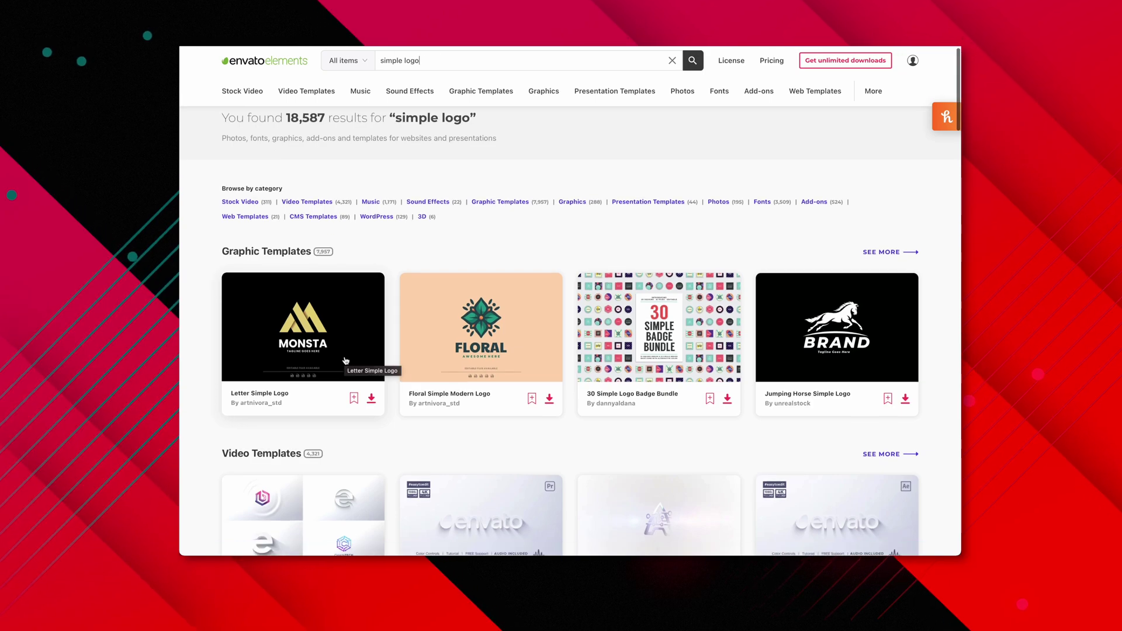
left_click(370, 399)
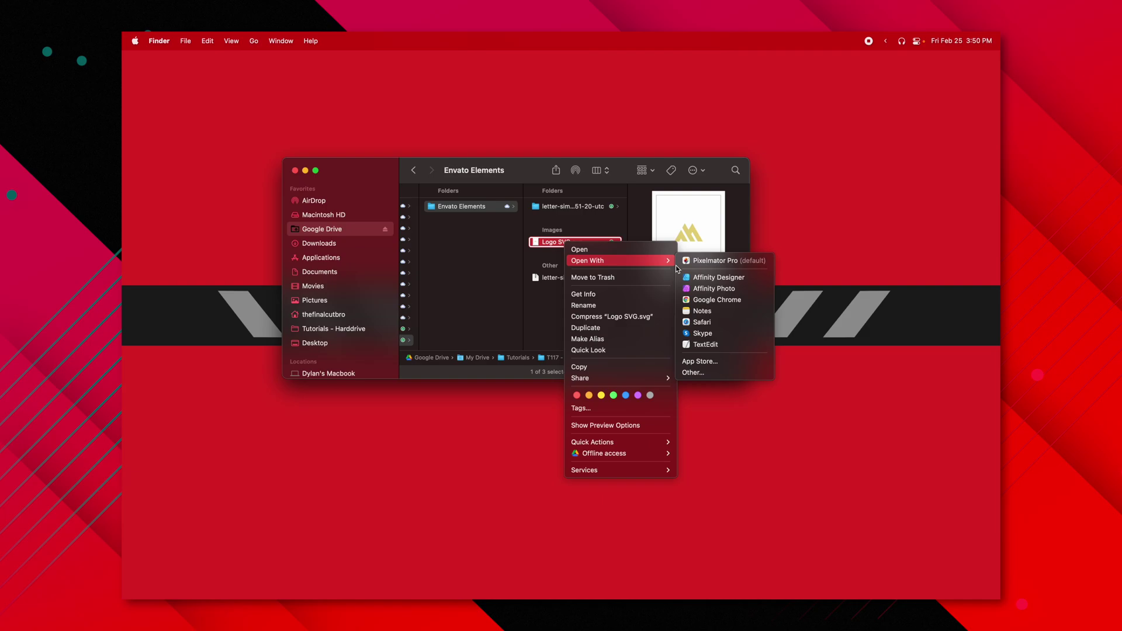
Open the logo SVG in Pixelmator Pro and export it as a Motion Project
left_click(716, 261)
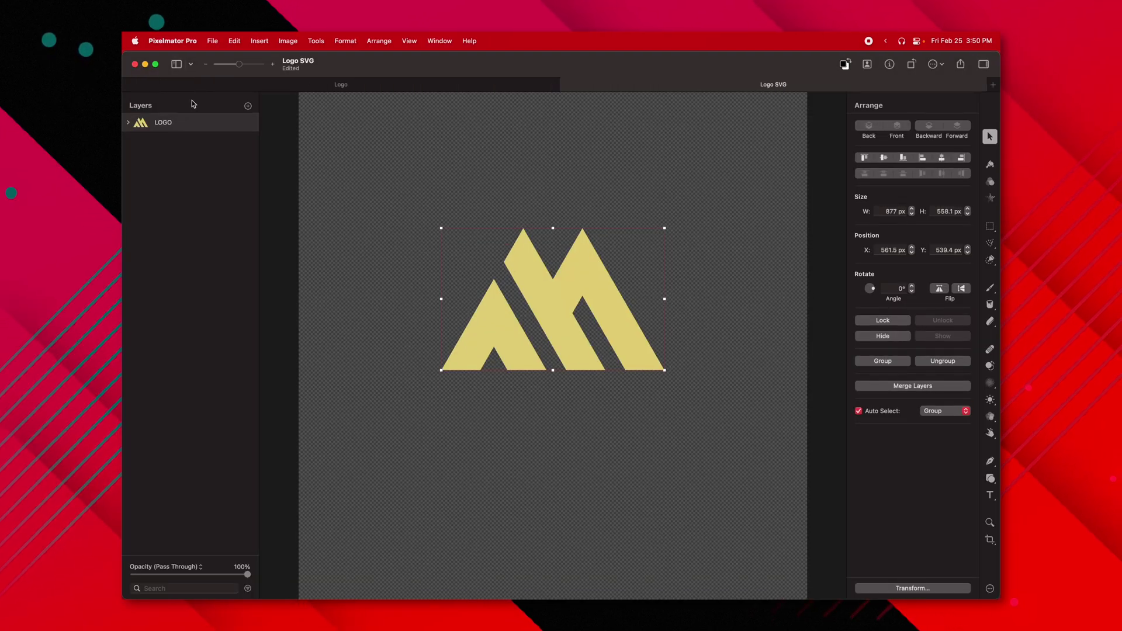
left_click(212, 41)
left_click(251, 176)
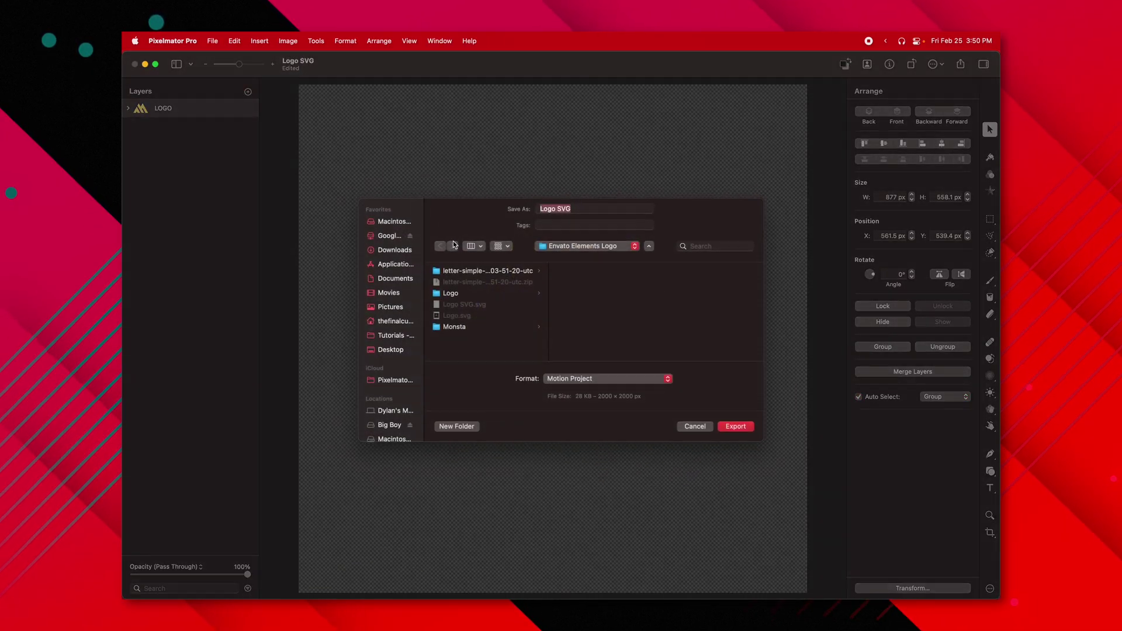
left_click(596, 379)
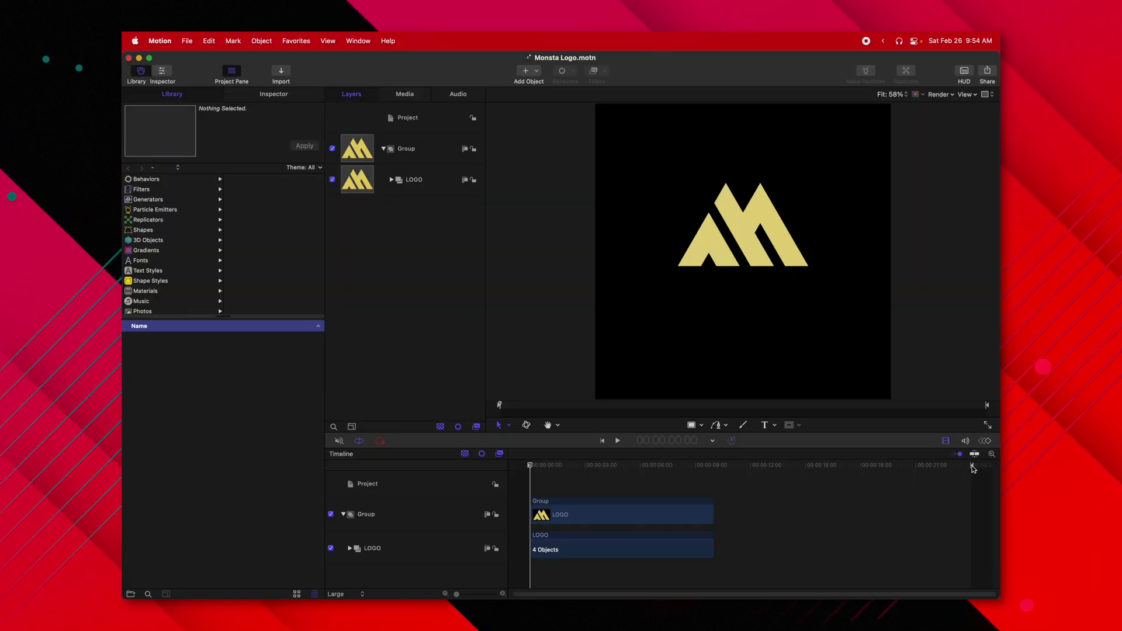
End the play range near 9 s and set the project preset to 4K - Ultra HD (3840×2160)
left_click_drag(973, 468, 713, 466)
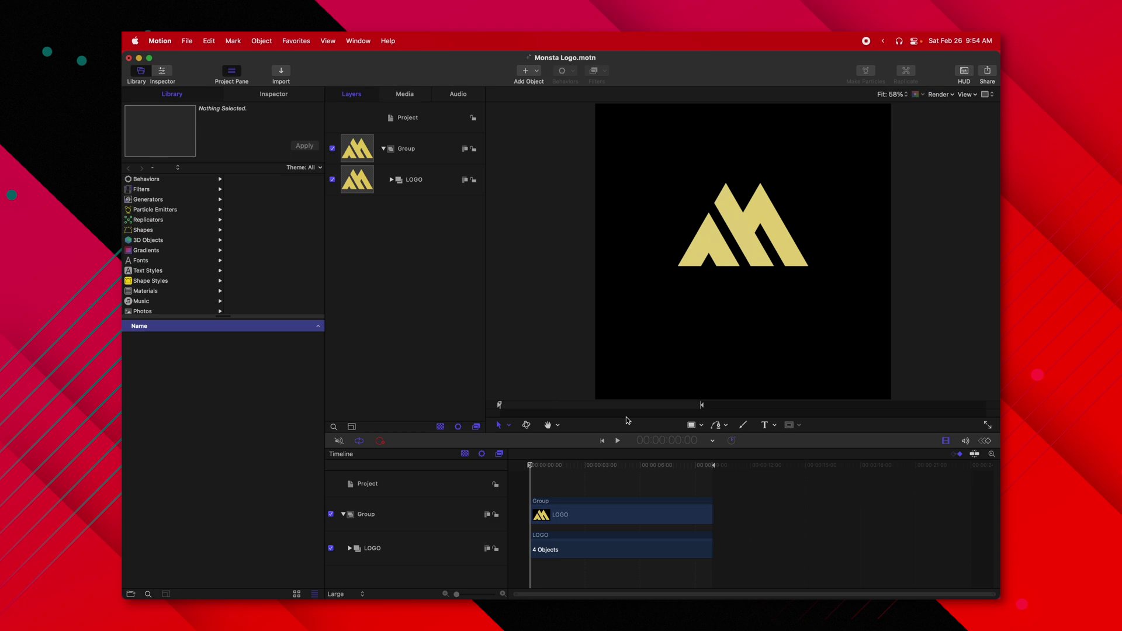
left_click(386, 118)
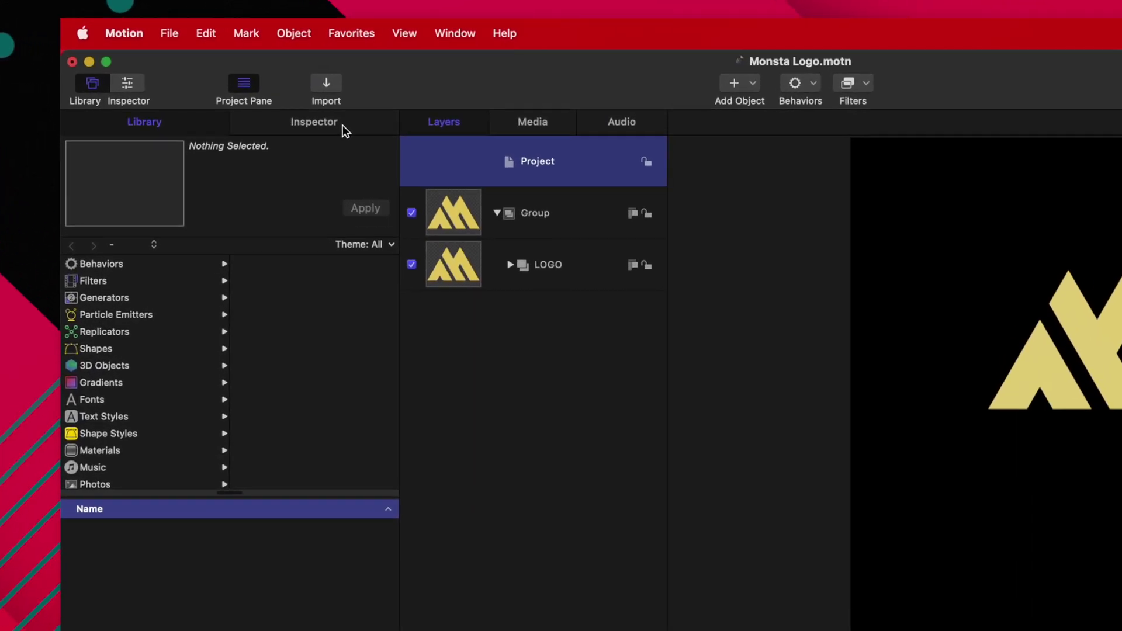
left_click(311, 111)
left_click(129, 205)
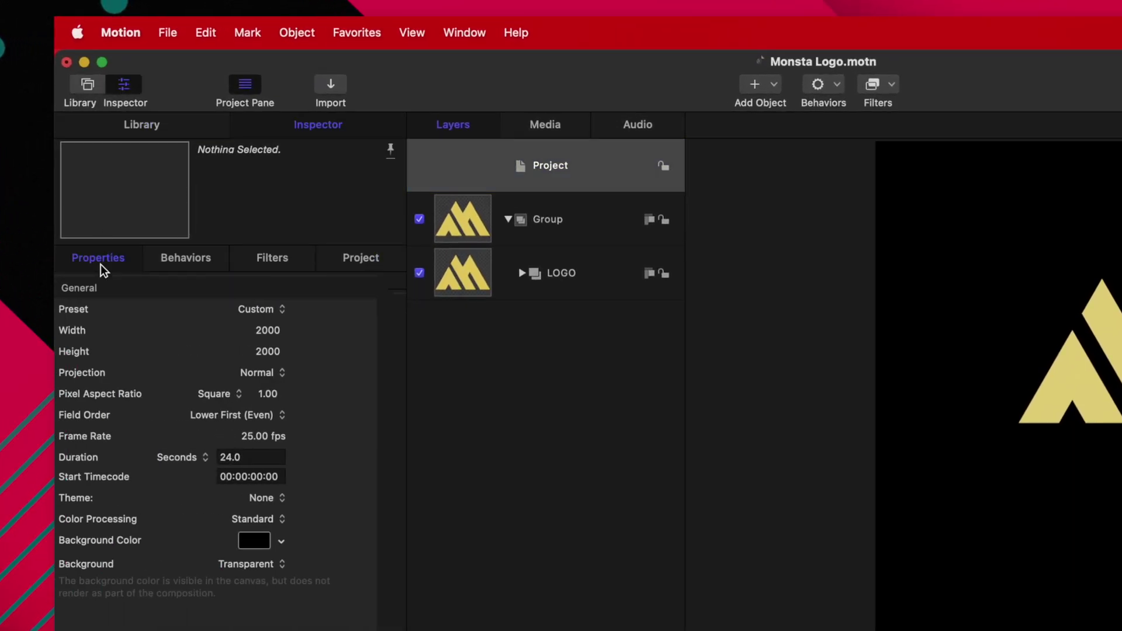
left_click(282, 308)
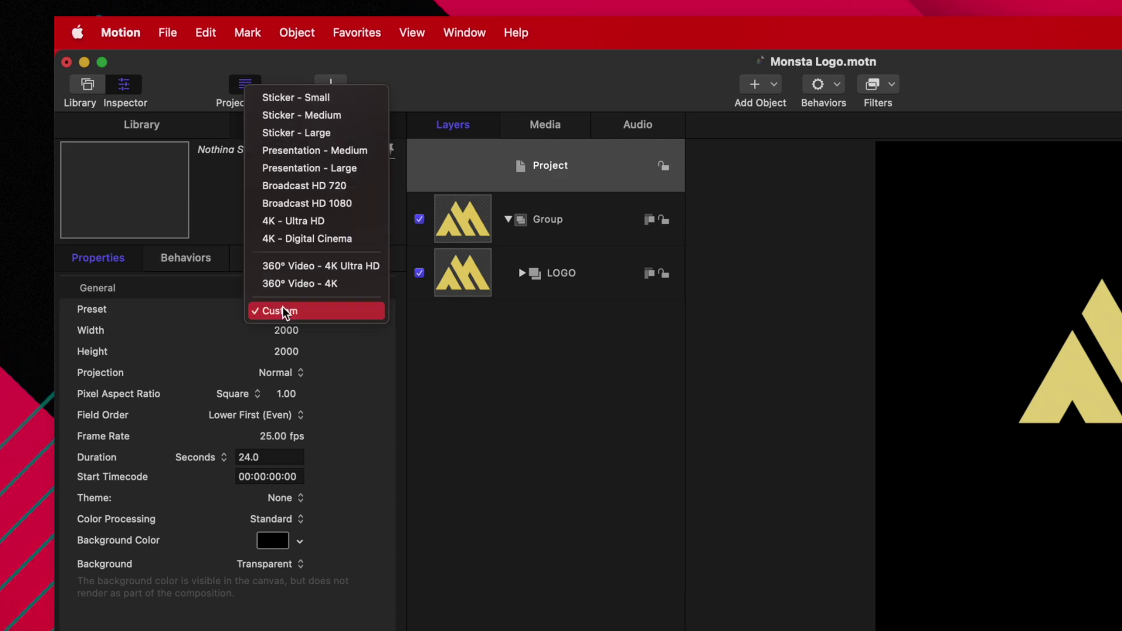
left_click(322, 226)
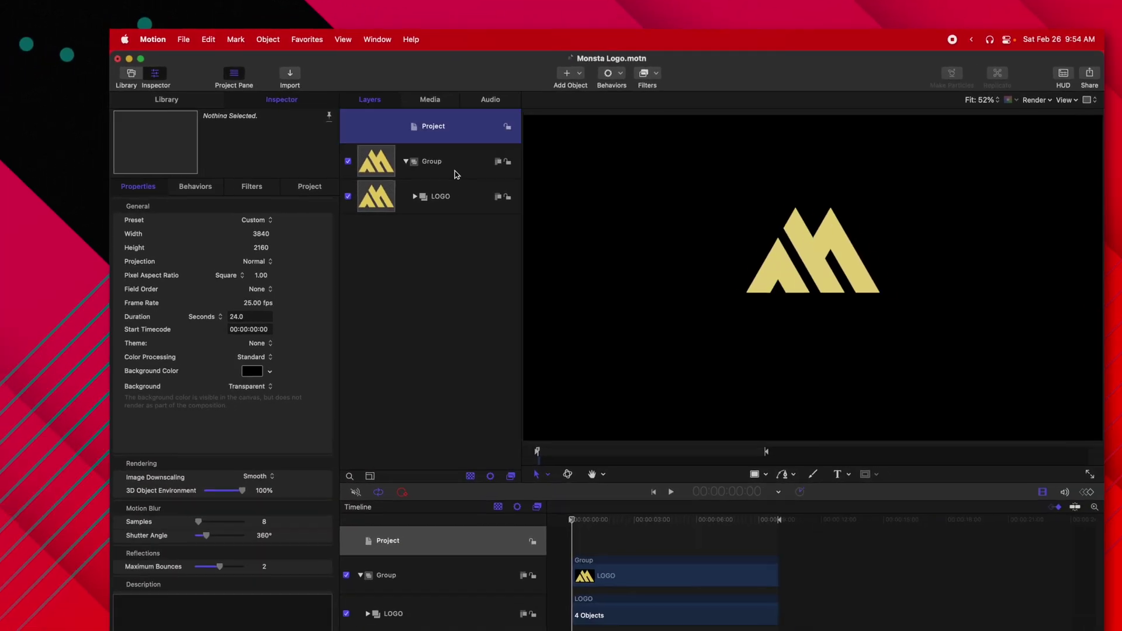
Nudge the logo group into place and rename the LOGO layer to Fill Base
left_click(456, 175)
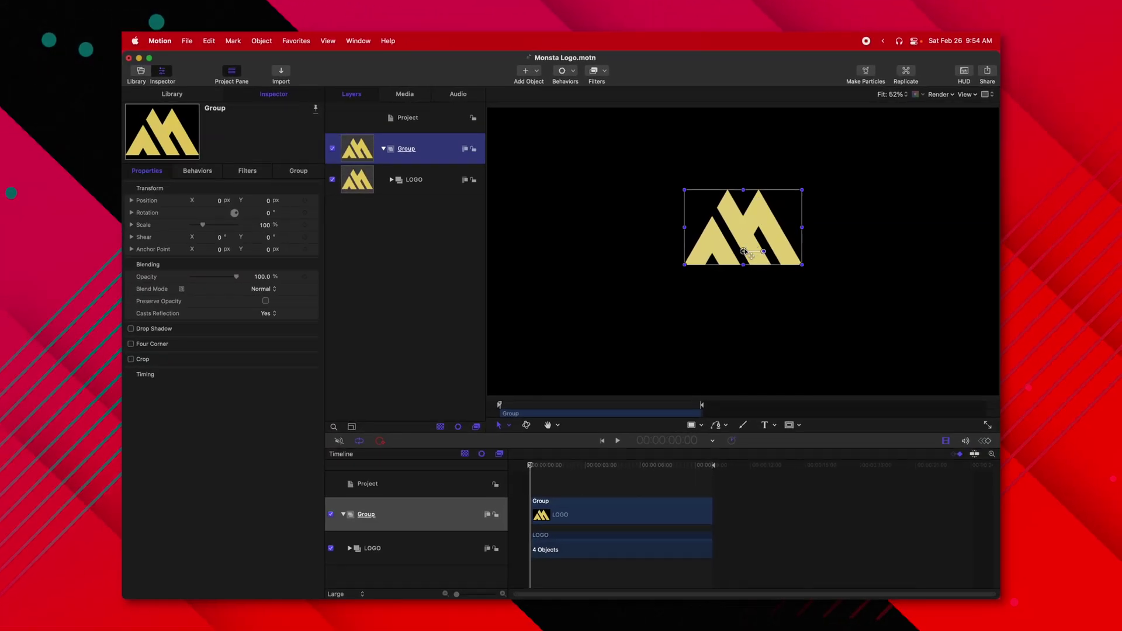
left_click_drag(822, 276, 811, 297)
left_click_drag(743, 269, 743, 265)
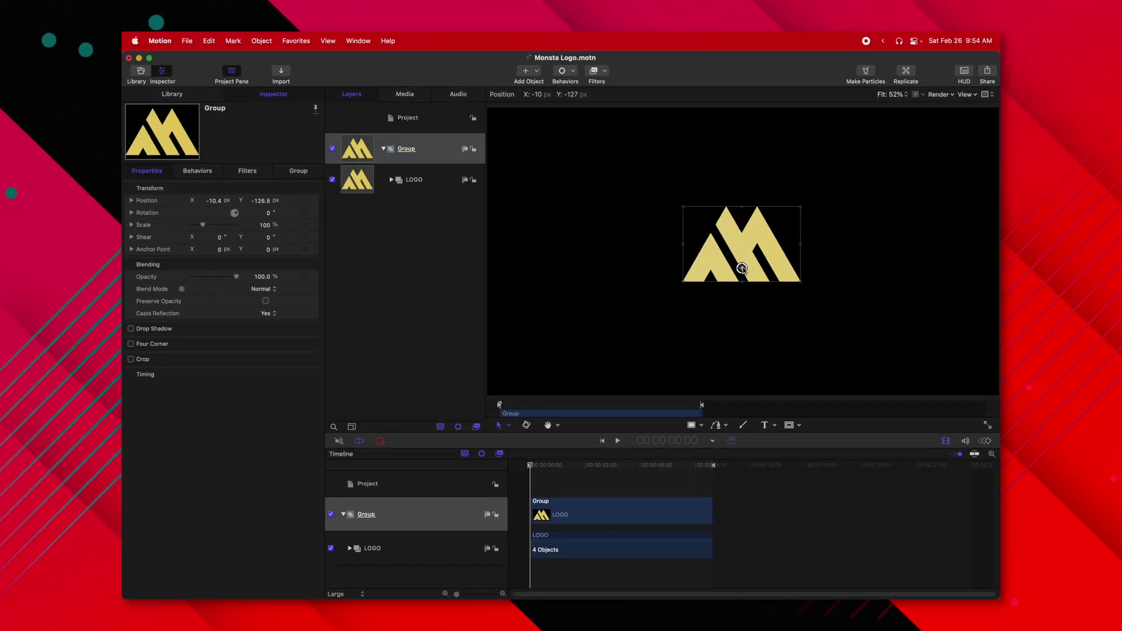
left_click(430, 180)
double_click(430, 180)
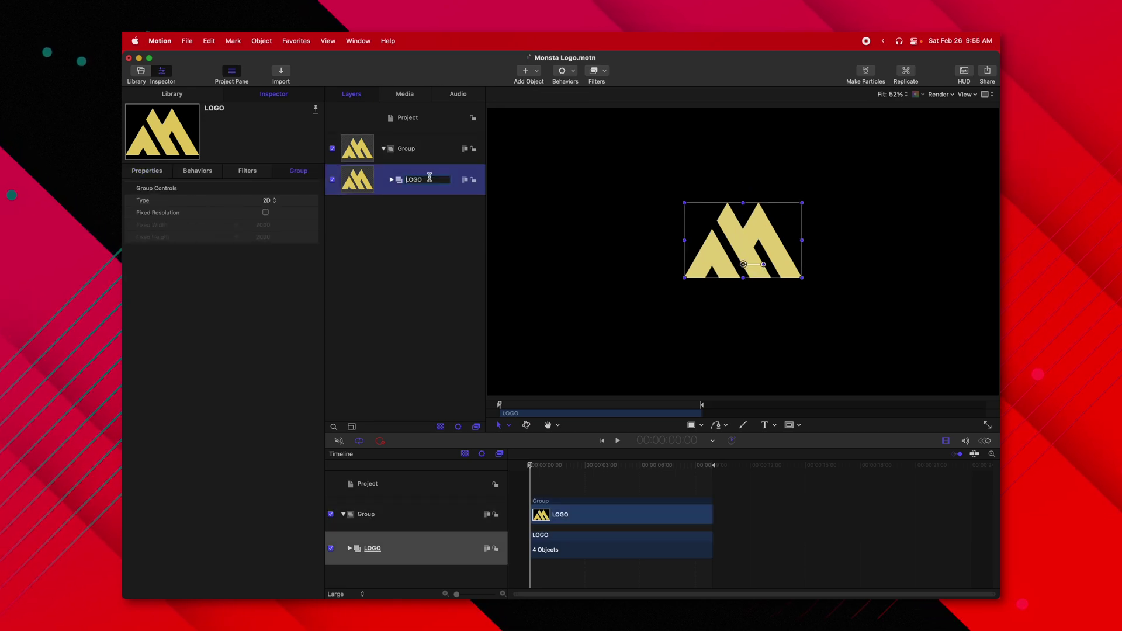
type("Fl")
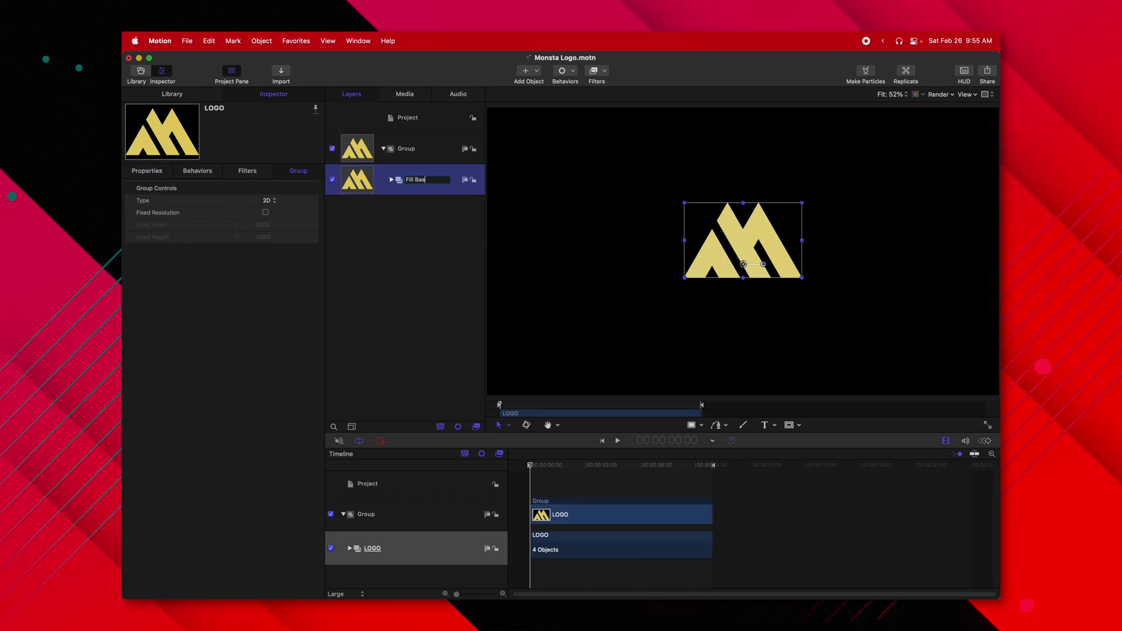
Set the fill colour of all four paths in Fill Base to white
left_click(391, 180)
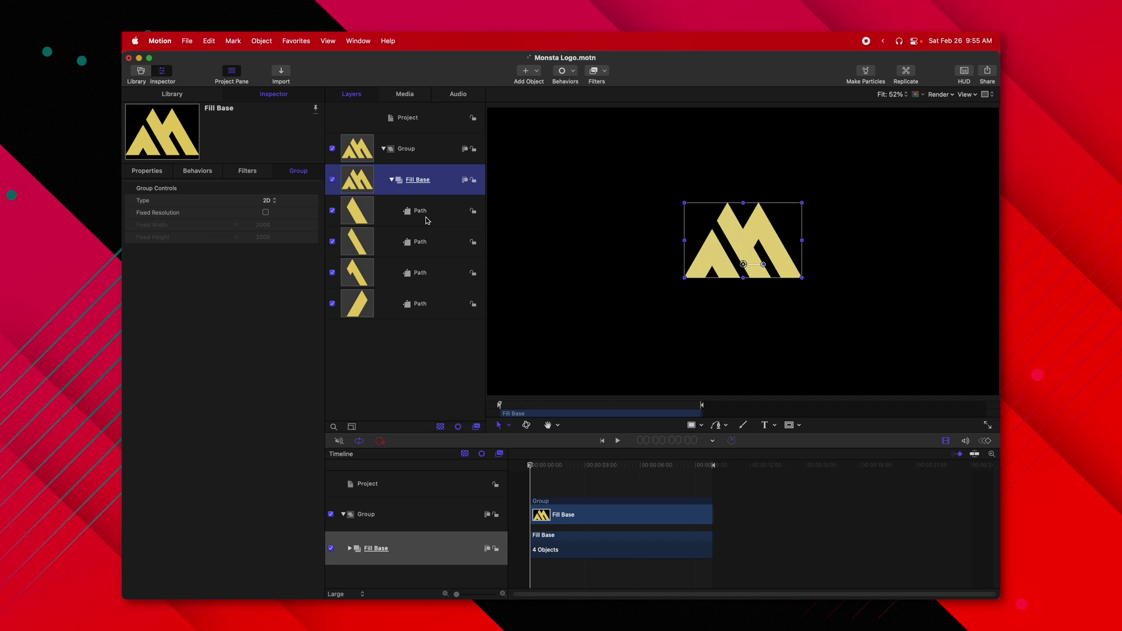
left_click(426, 213)
left_click(442, 304, "shift")
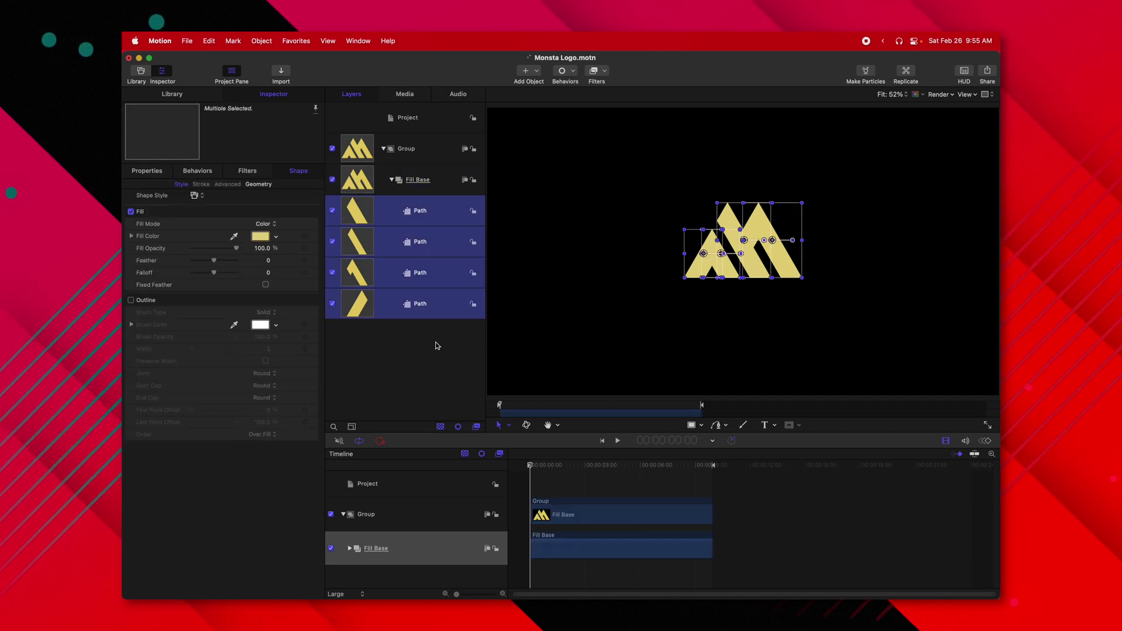
left_click(258, 237)
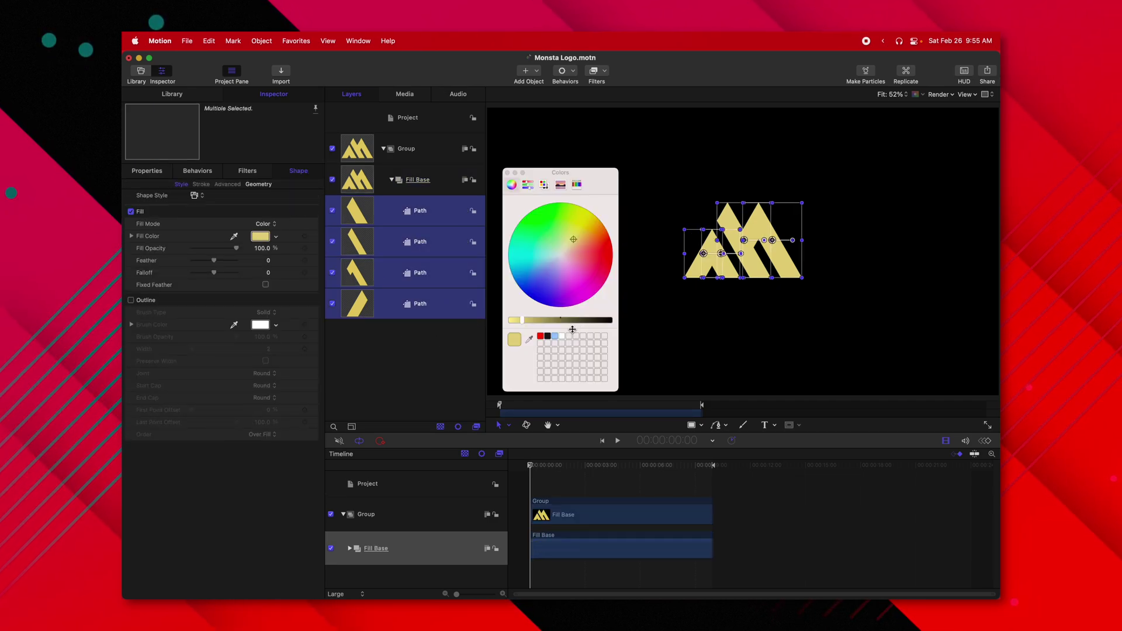
left_click(565, 338)
left_click(507, 173)
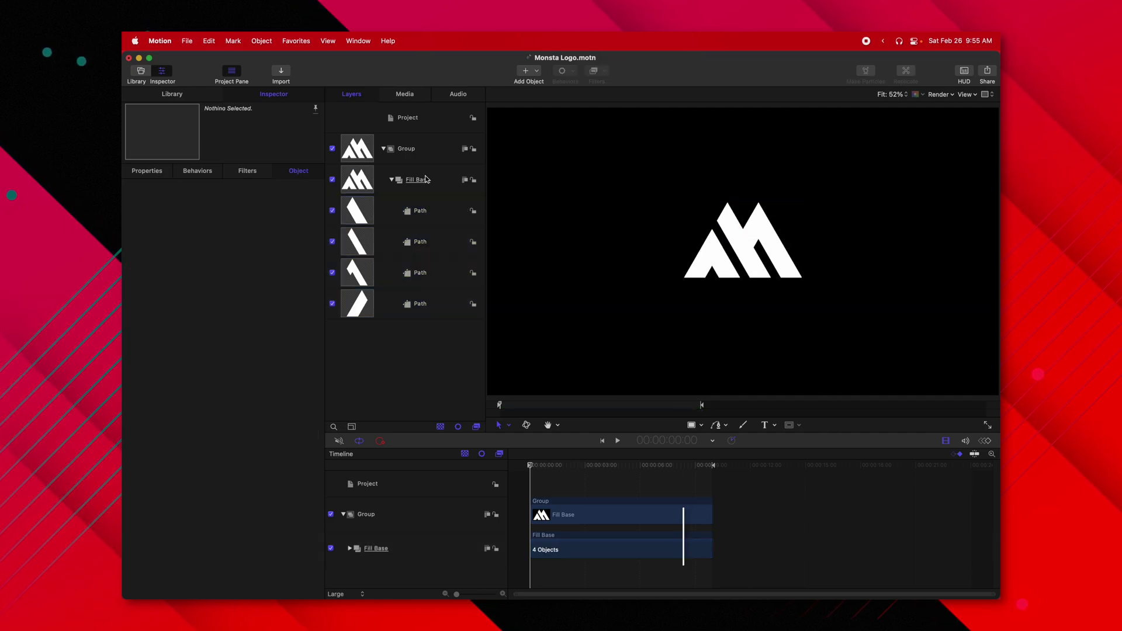
Duplicate Fill Base and name the copy Outline Base
left_click(426, 179)
key("super+d")
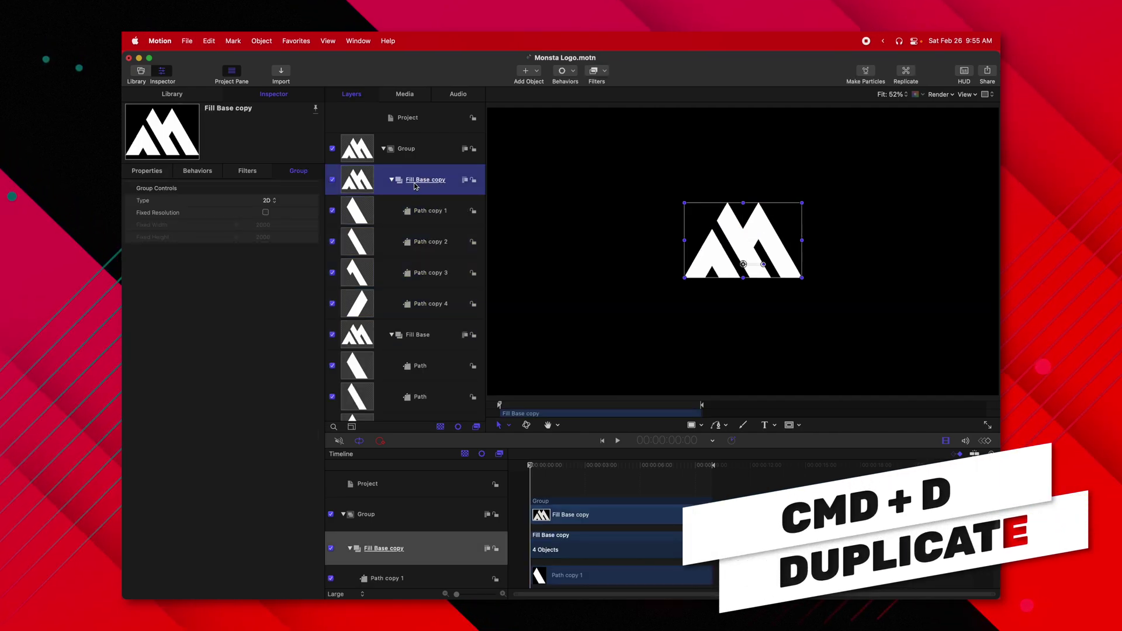
type("O")
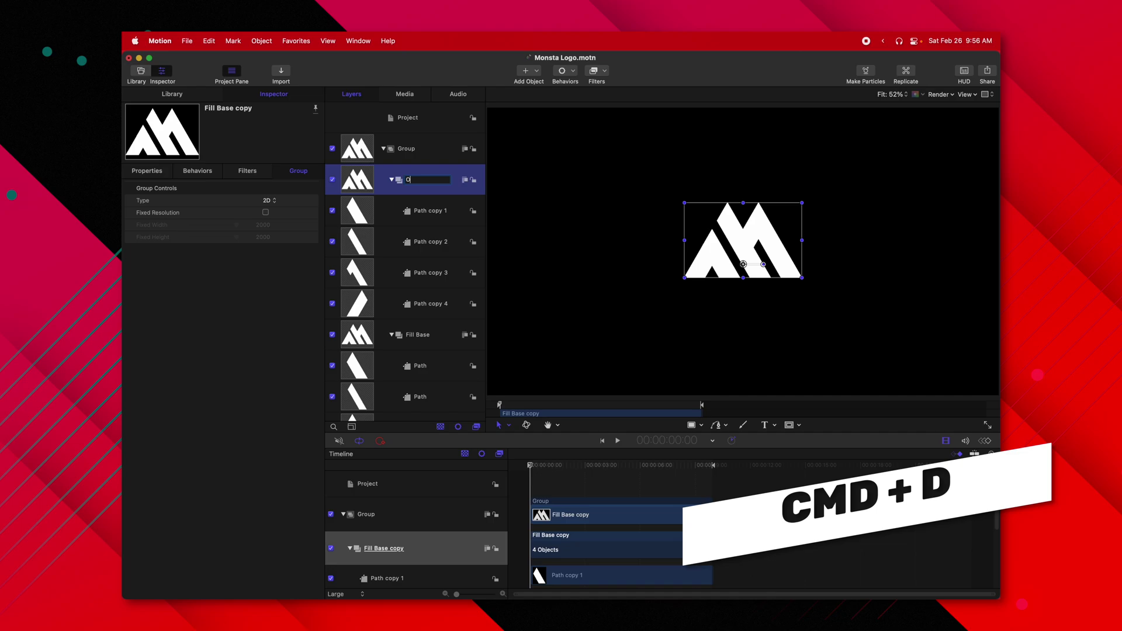
type("utline Base")
key("Return")
left_click(391, 334)
Turn on outlines and remove the fill for Path copy 1–4
left_click(431, 304)
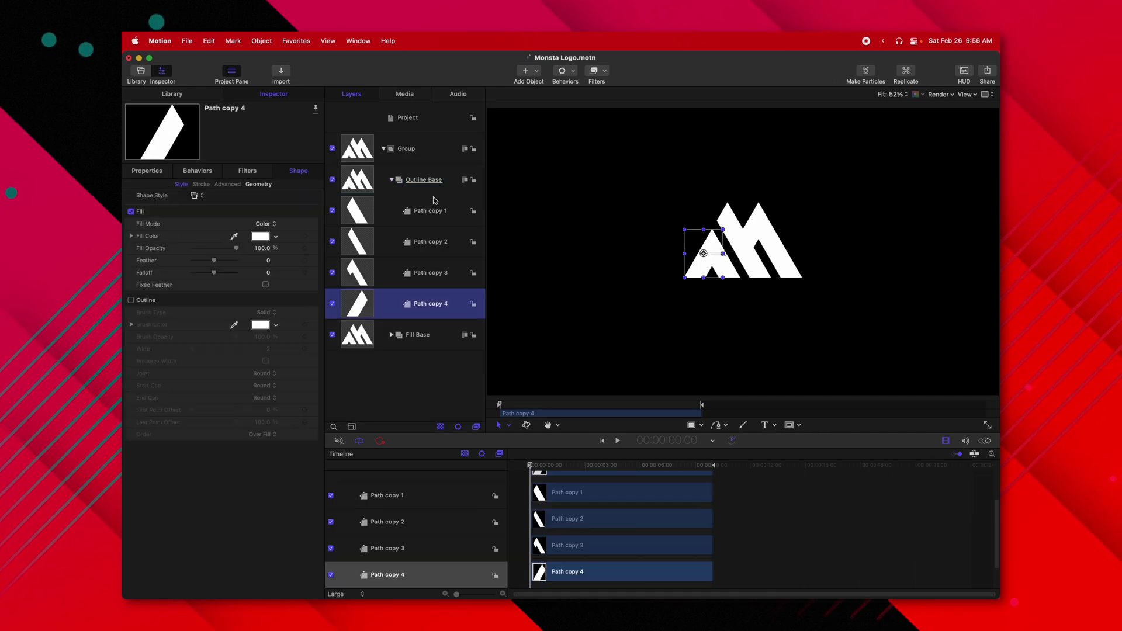
left_click(434, 201, "shift")
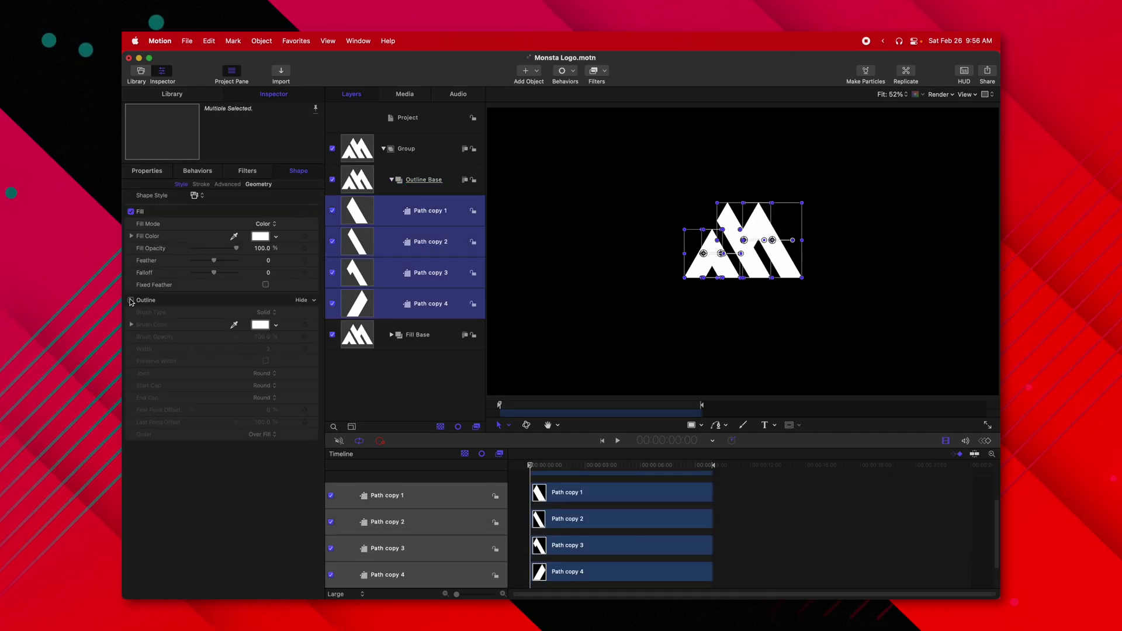
left_click(131, 300)
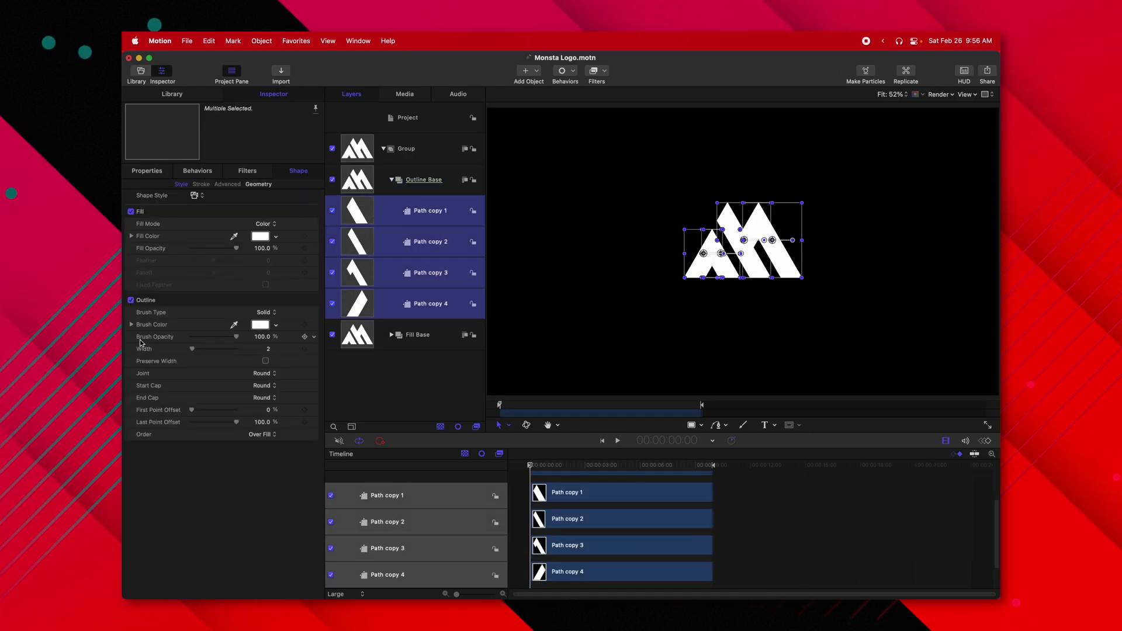
left_click(131, 212)
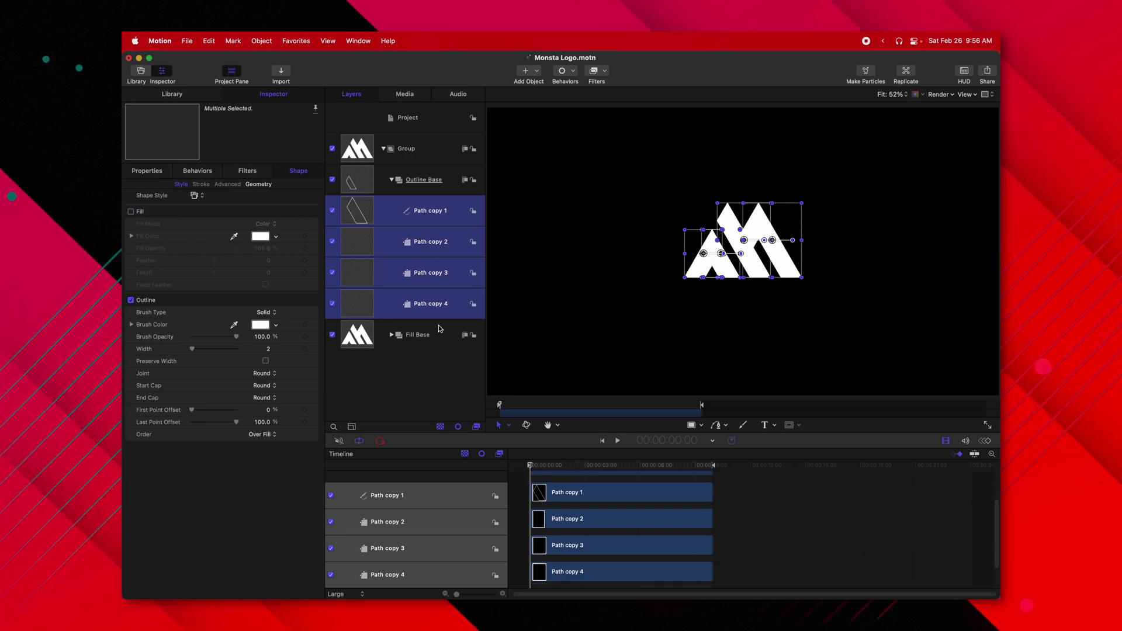
left_click(440, 334)
left_click(430, 241)
left_click(131, 301)
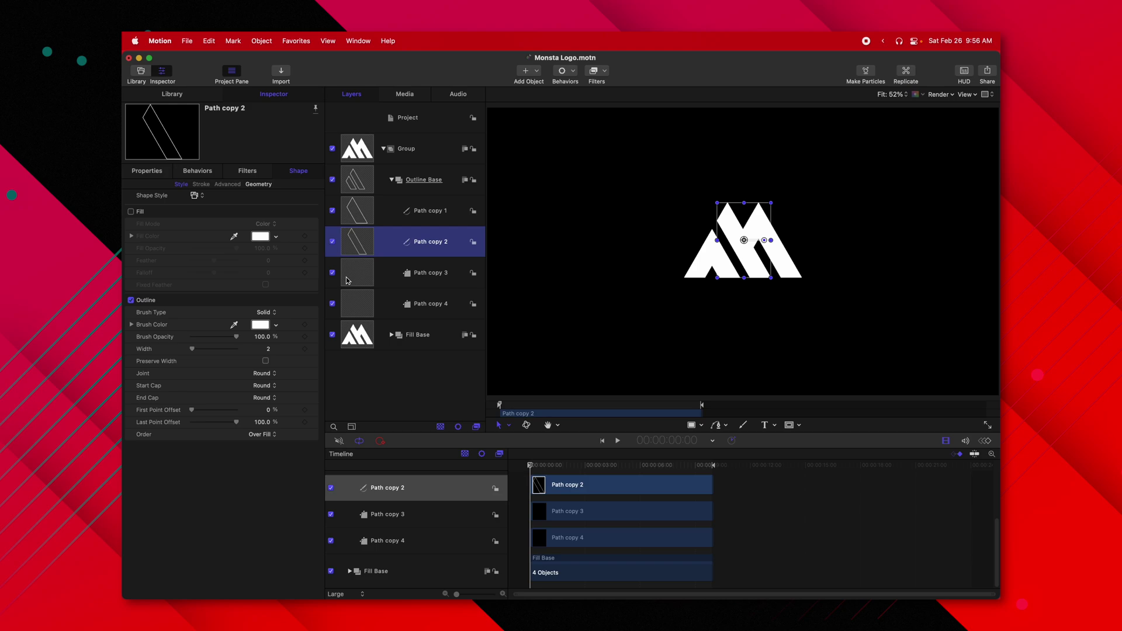
left_click(431, 272)
left_click(131, 301)
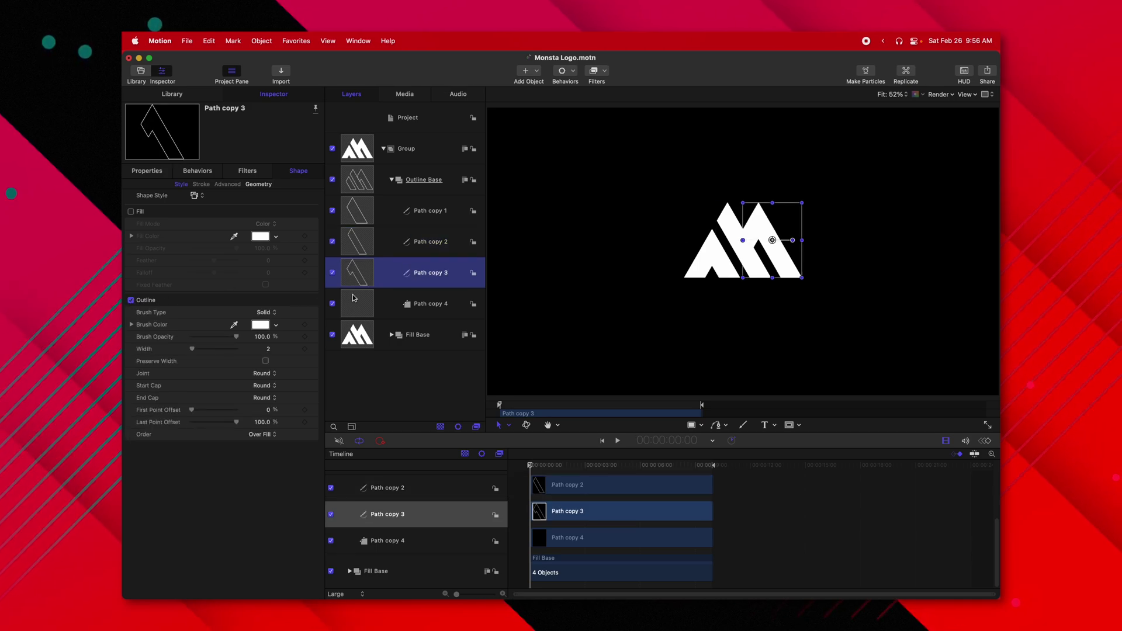
left_click(425, 301)
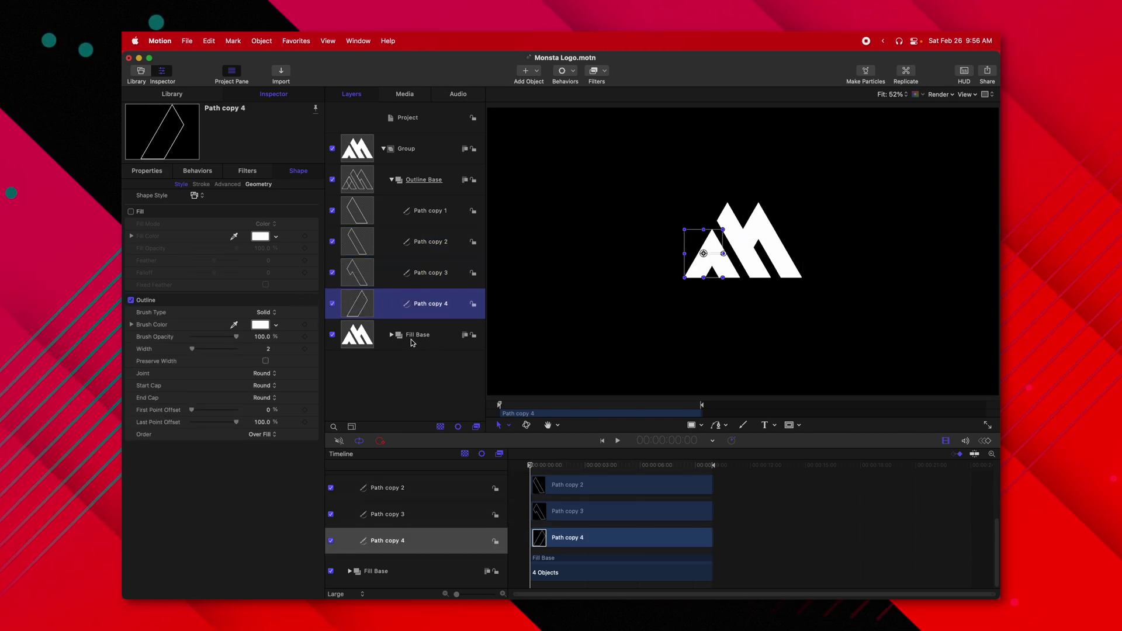
left_click(432, 218, "shift")
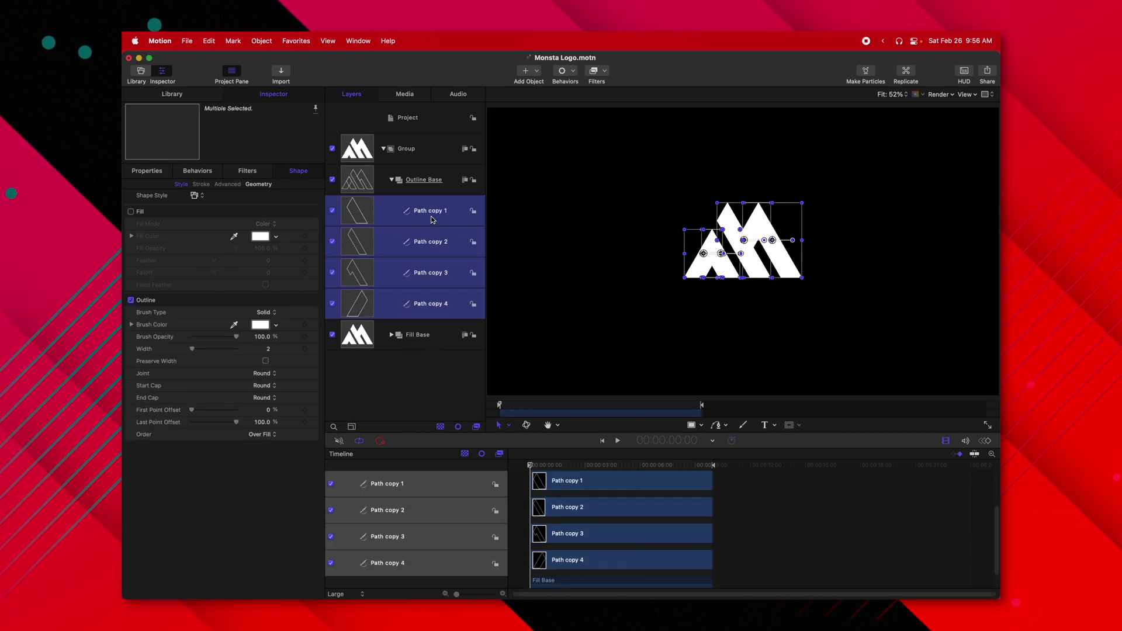
Set the four paths' outline width to 20 and hide the Fill Base layer
left_click(267, 349)
type("20")
key("Return")
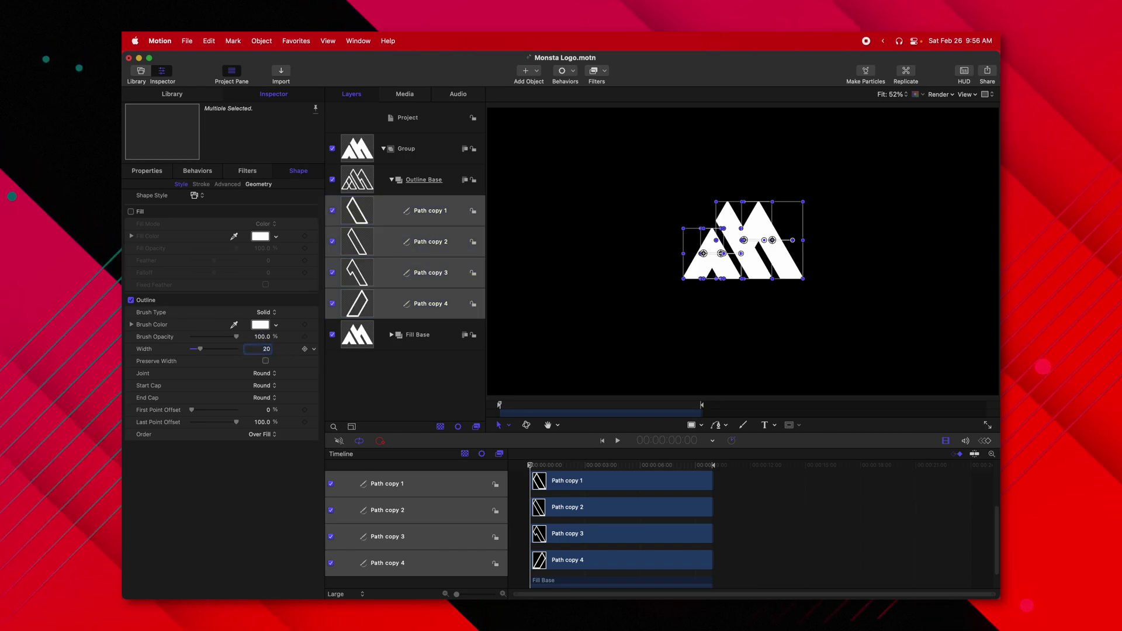
left_click(332, 335)
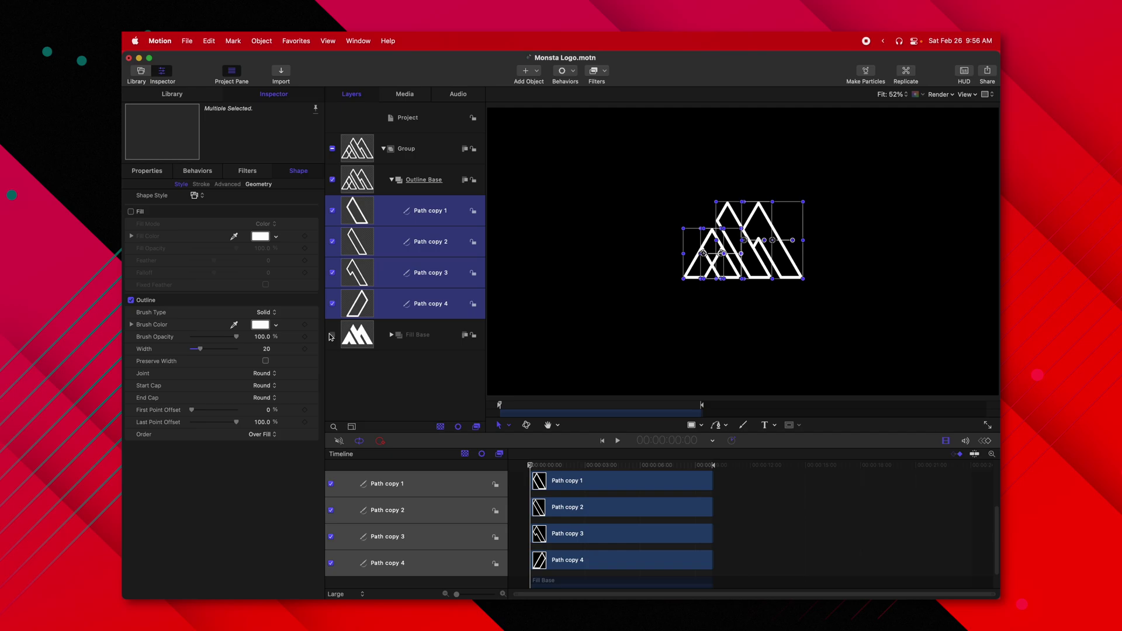
Duplicate Path copy 4 with a solid fill, name it Shape Mask, and move it below
left_click(729, 337)
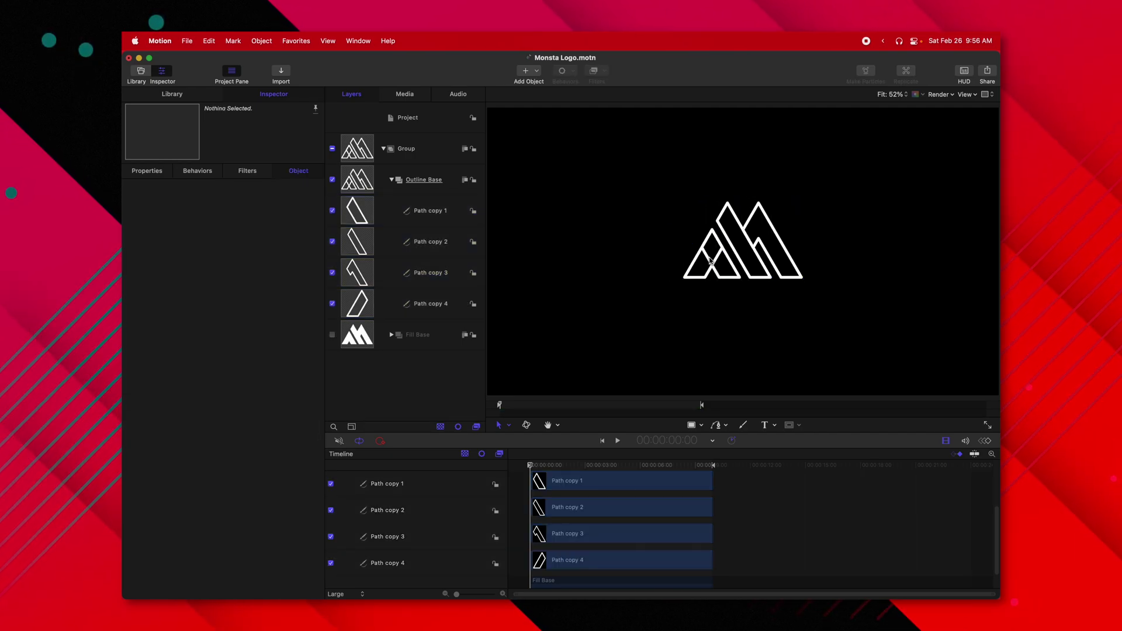
left_click(426, 307)
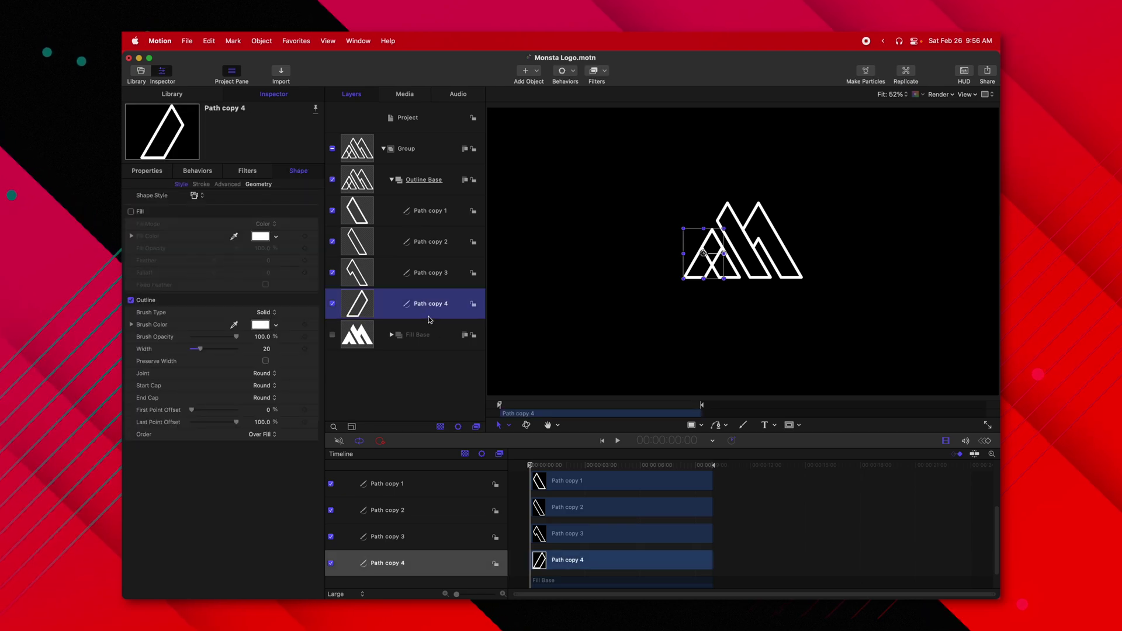
key("cmd+d")
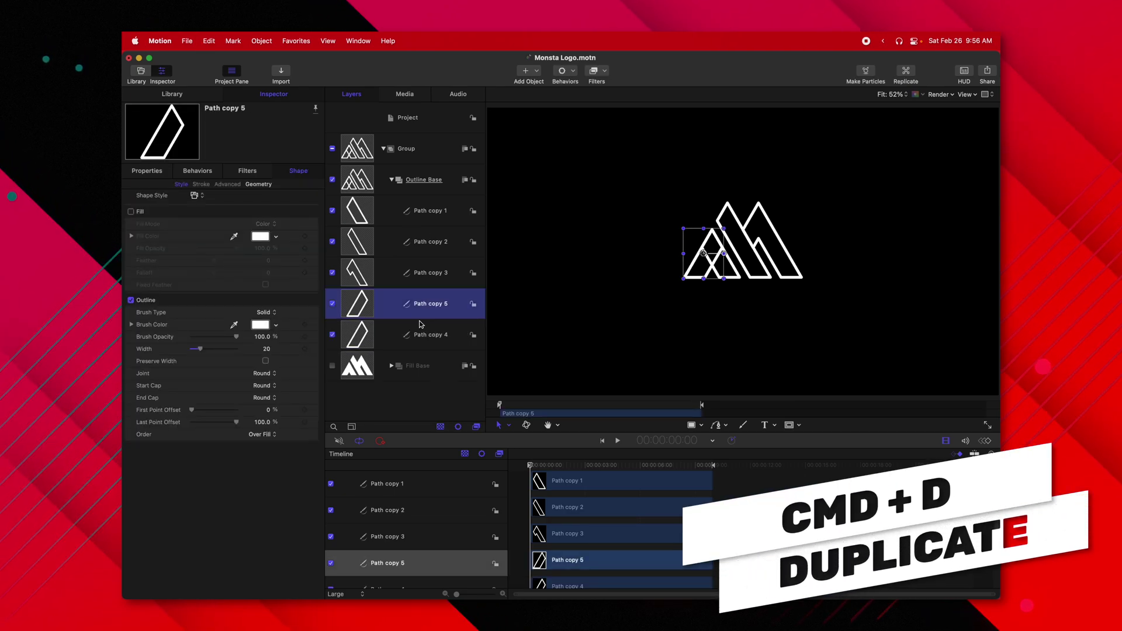
left_click(131, 212)
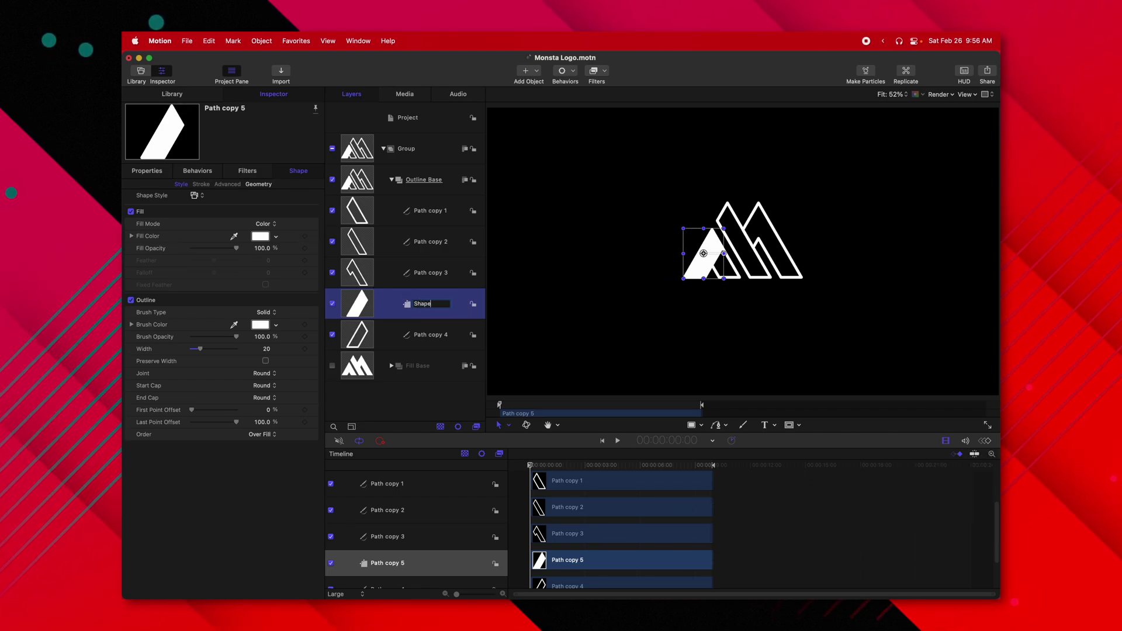
type("Shape Mask")
key("Return")
key("cmd+bracketleft")
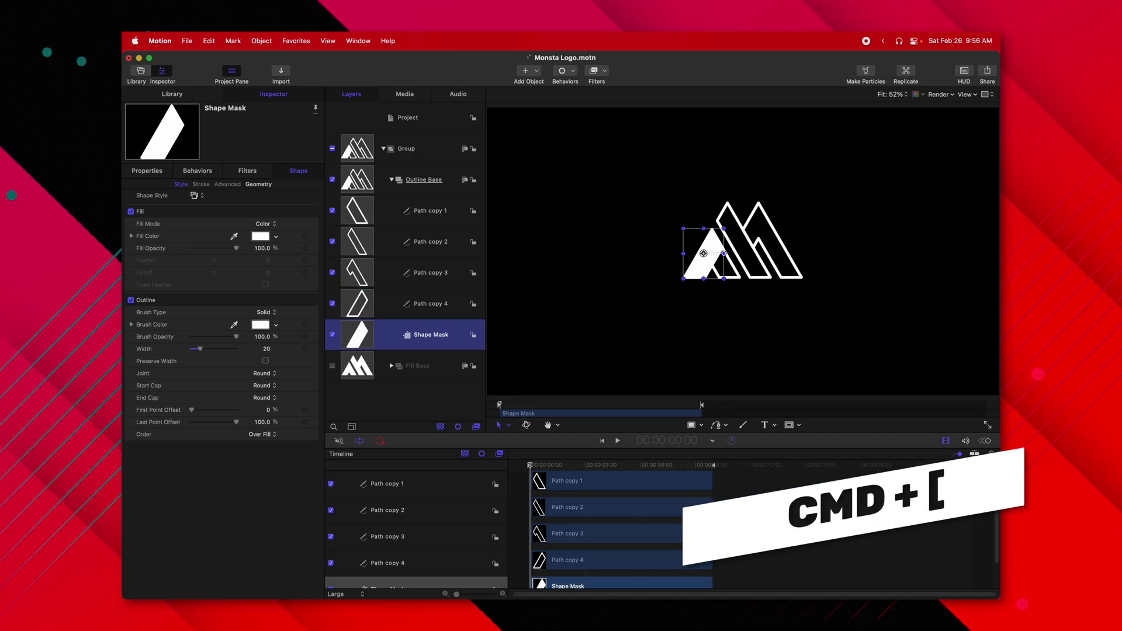
Add an image mask to Path copy 1 using Shape Mask, with blend mode Subtract
left_click(428, 211)
right_click(427, 220)
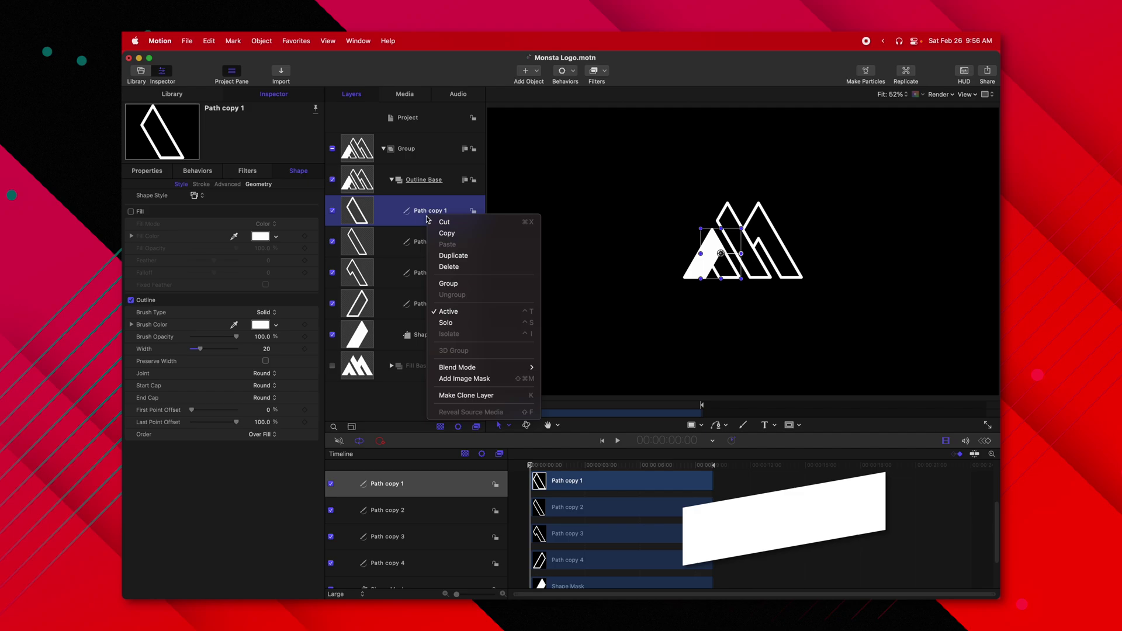
left_click(467, 380)
left_click_drag(409, 365, 361, 244)
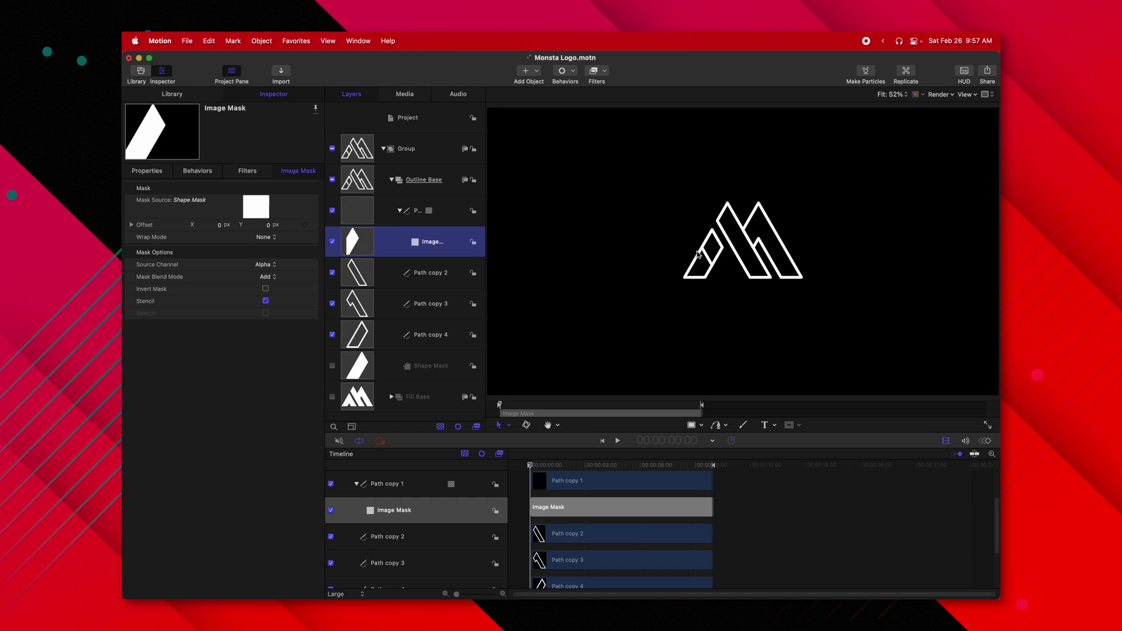
left_click(266, 277)
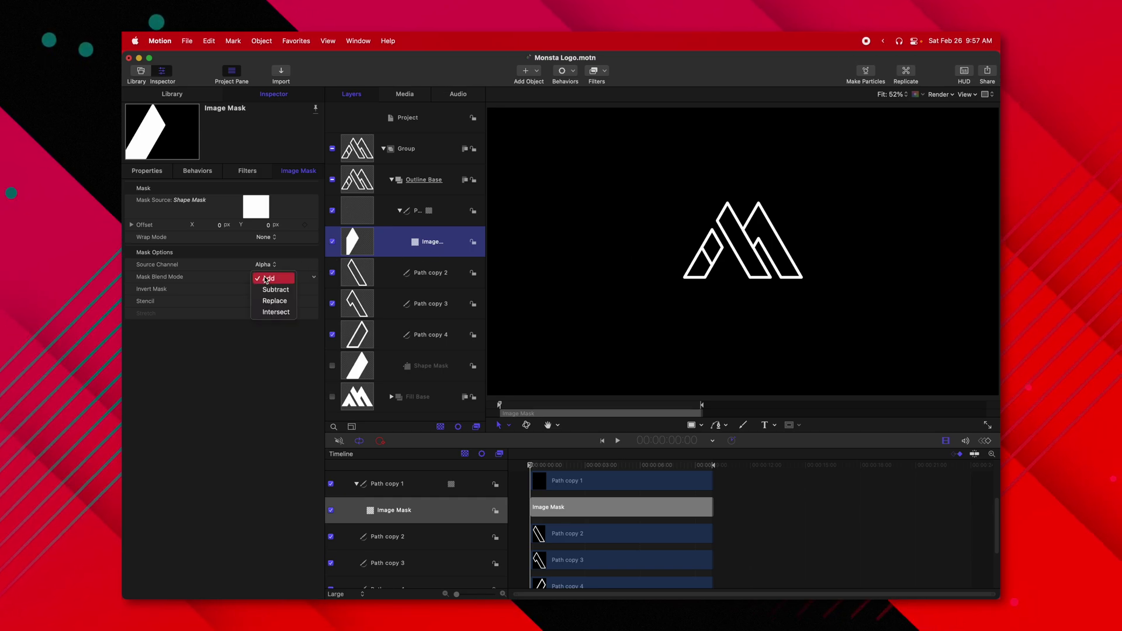
left_click(266, 290)
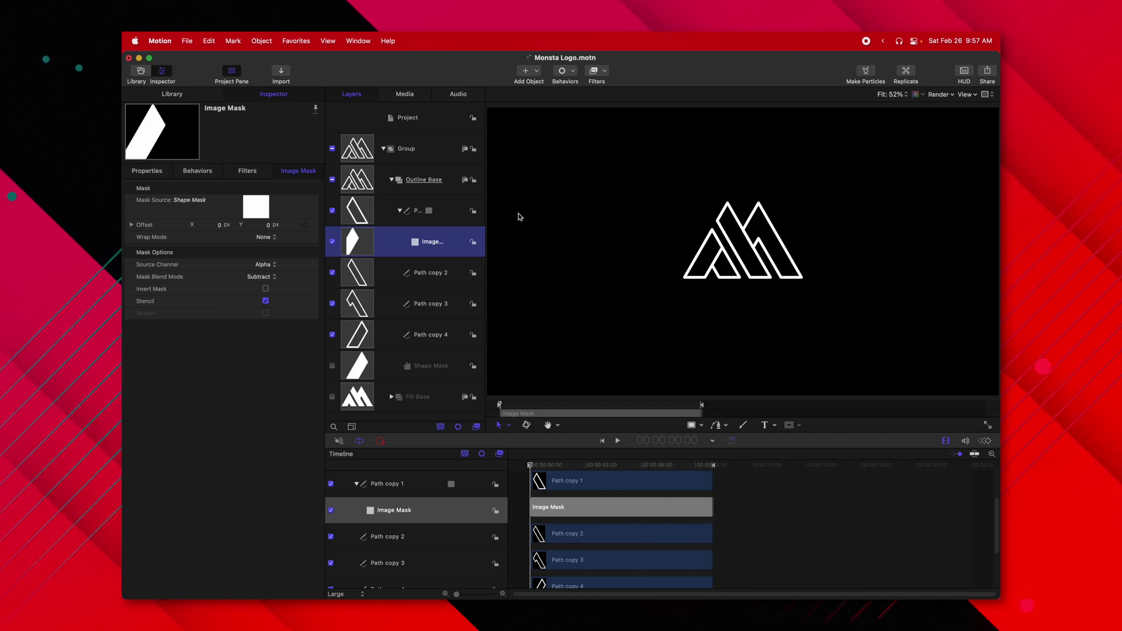
Add a Logarithmic behaviour to Path copy 4's First Point Offset, starting at 100%
left_click(400, 211)
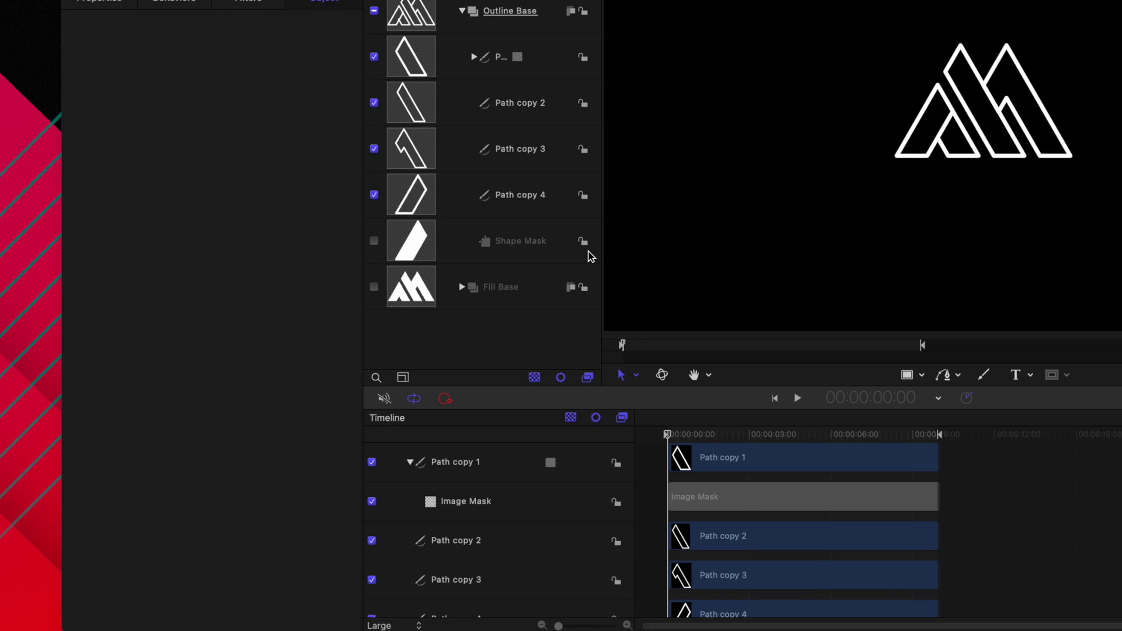
left_click(618, 88)
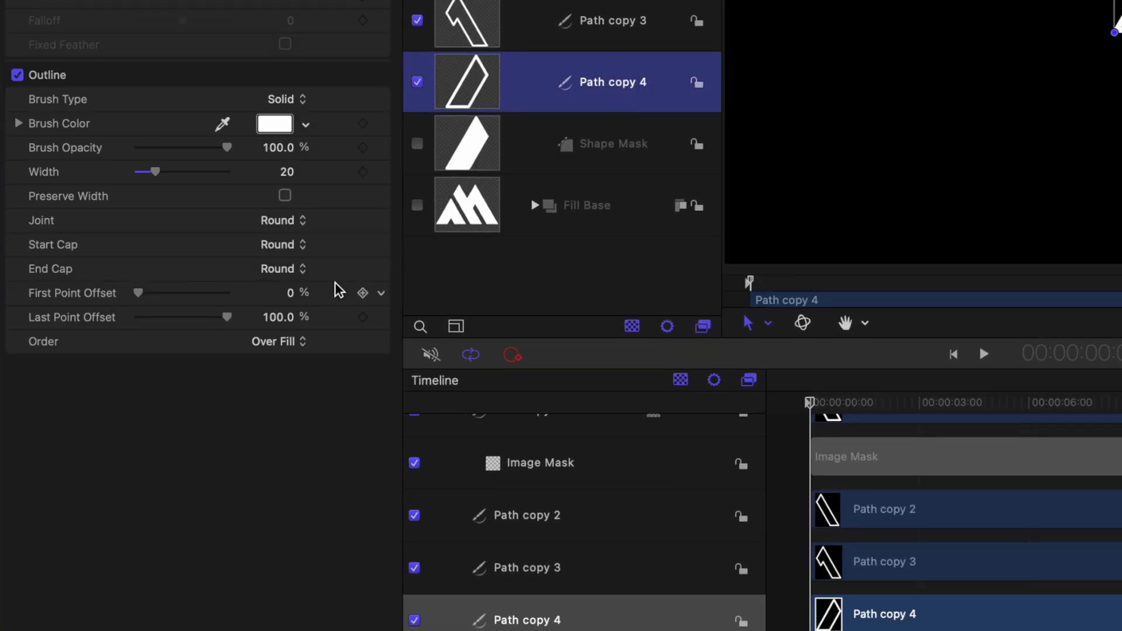
right_click(383, 297)
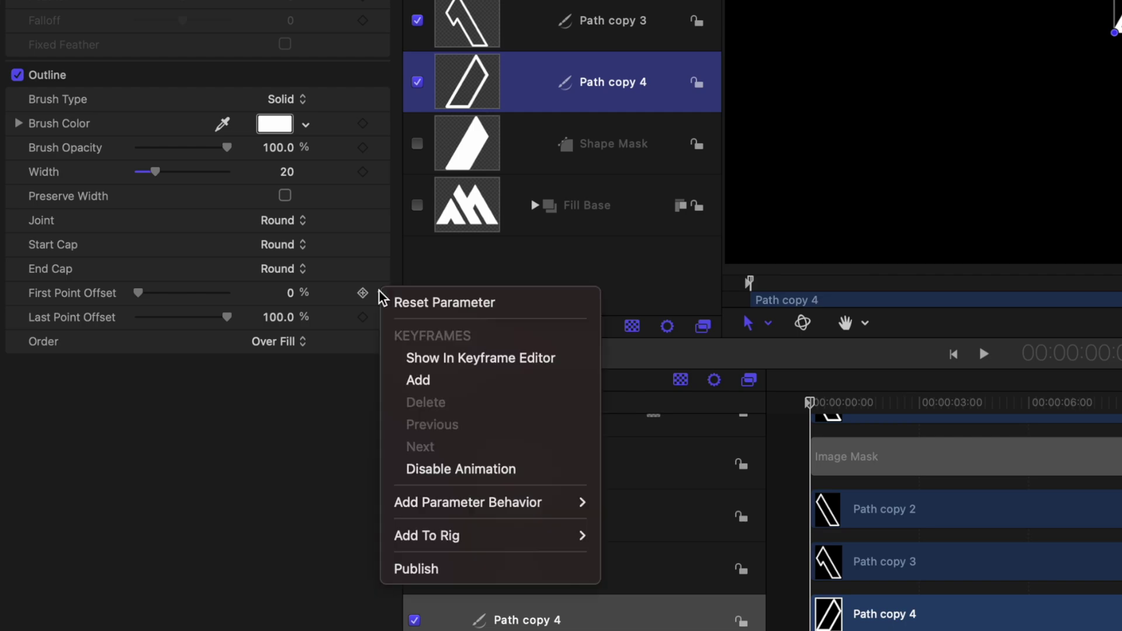
mouse_move(449, 502)
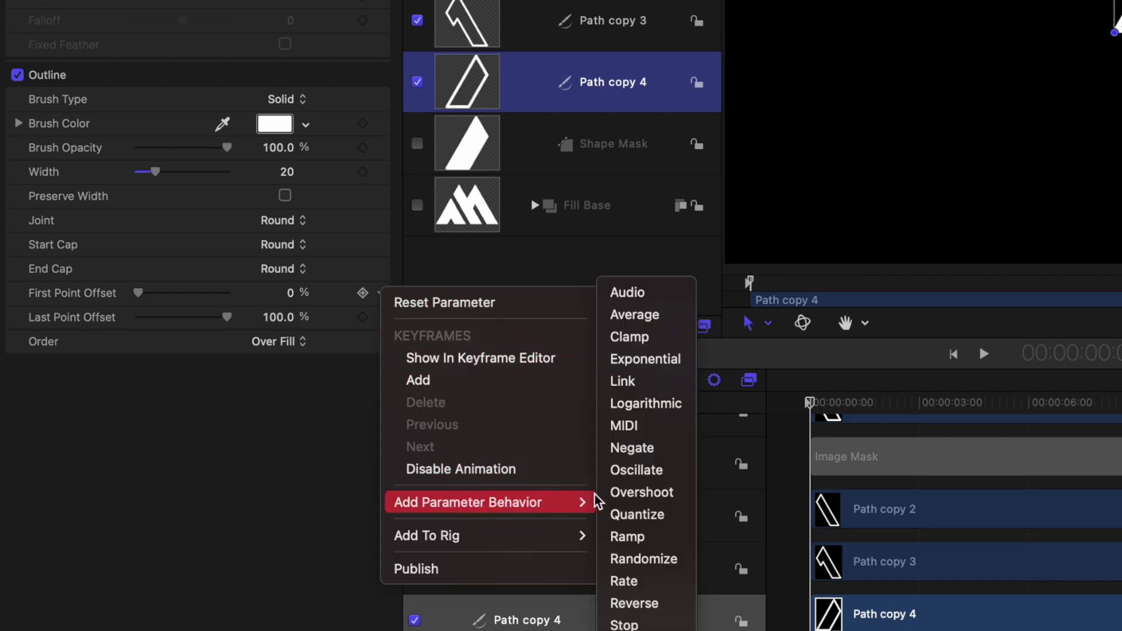
left_click(659, 409)
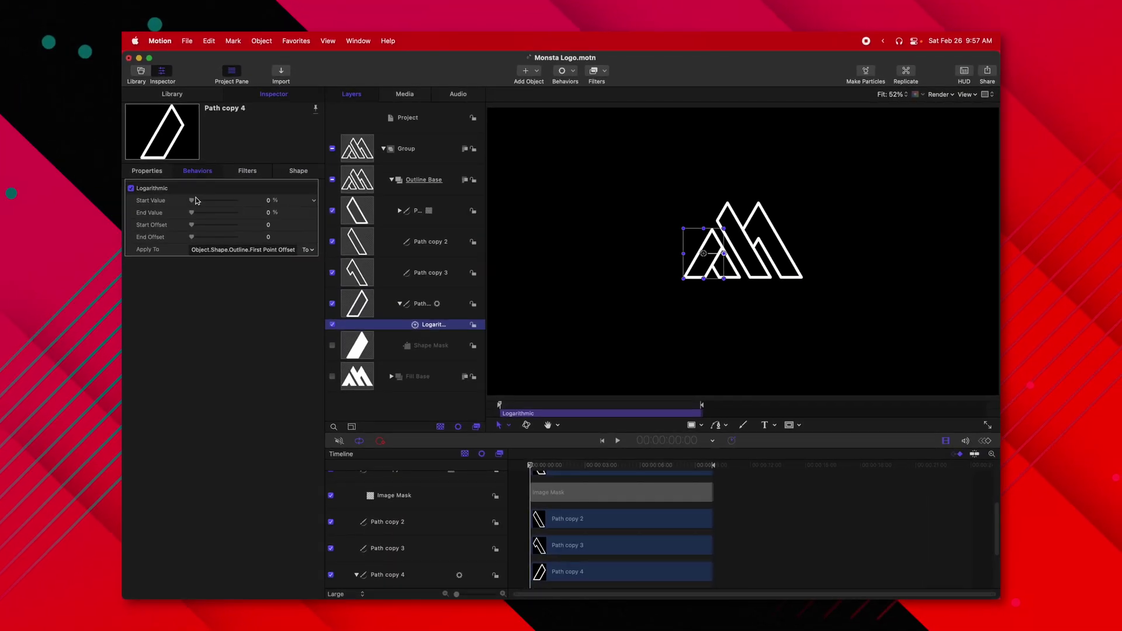
left_click_drag(196, 201, 254, 202)
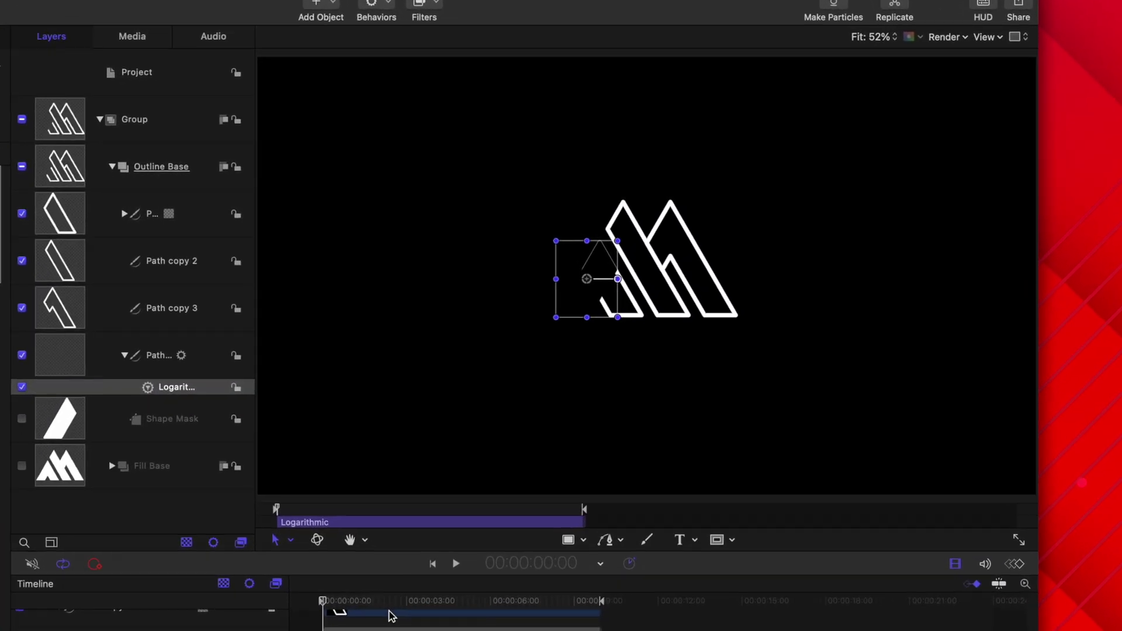
End the Logarithmic behaviour around two seconds in and play back the draw-on
left_click(540, 465)
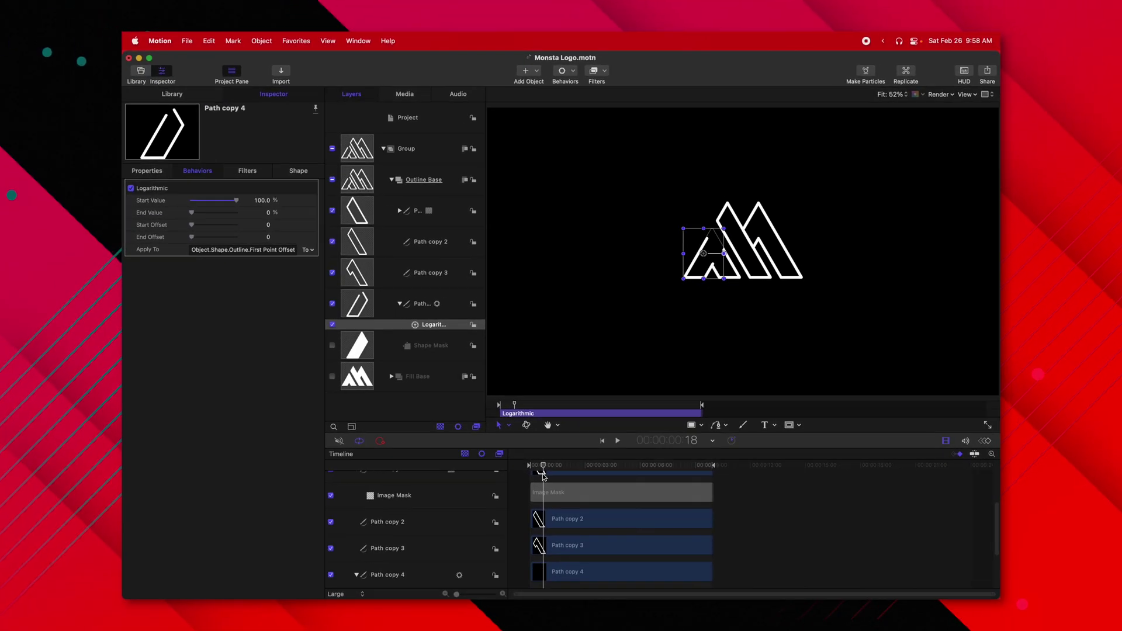
left_click_drag(543, 475, 567, 471)
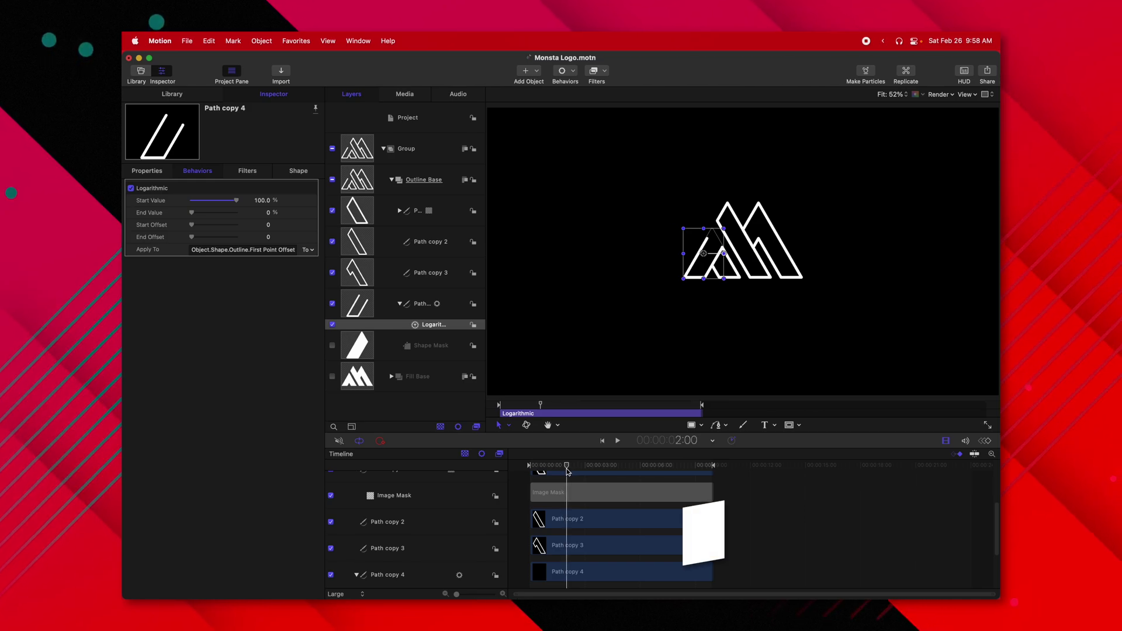
key("o")
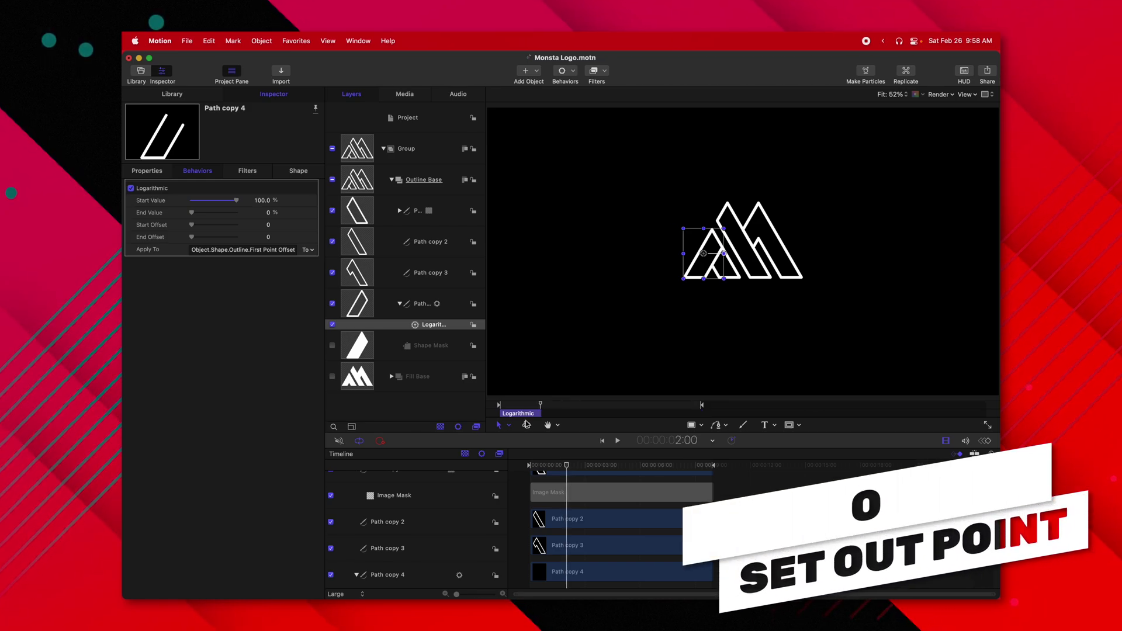
key("space")
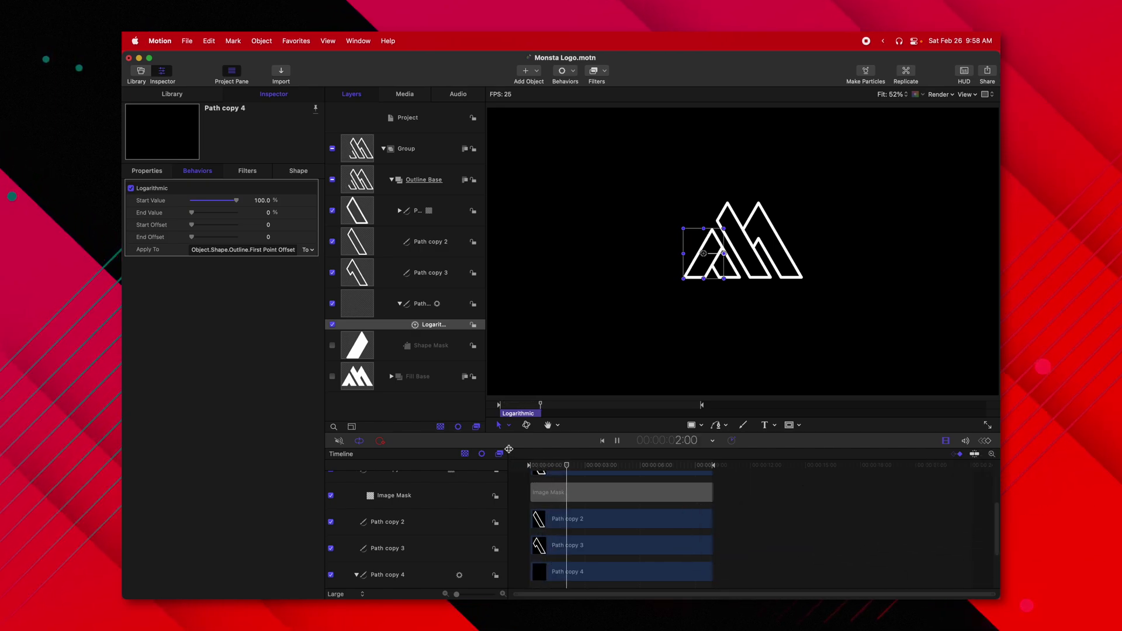
Copy the Logarithmic behaviour and paste it onto Path copy 1, 2 and 3
left_click(445, 326)
key("space")
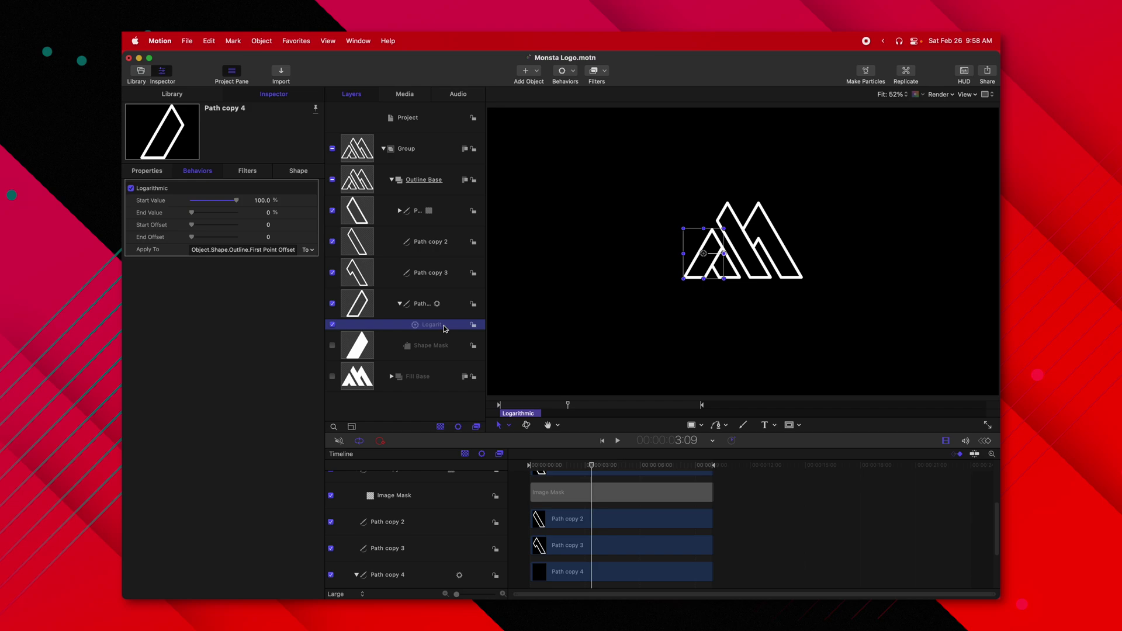
key("super+c")
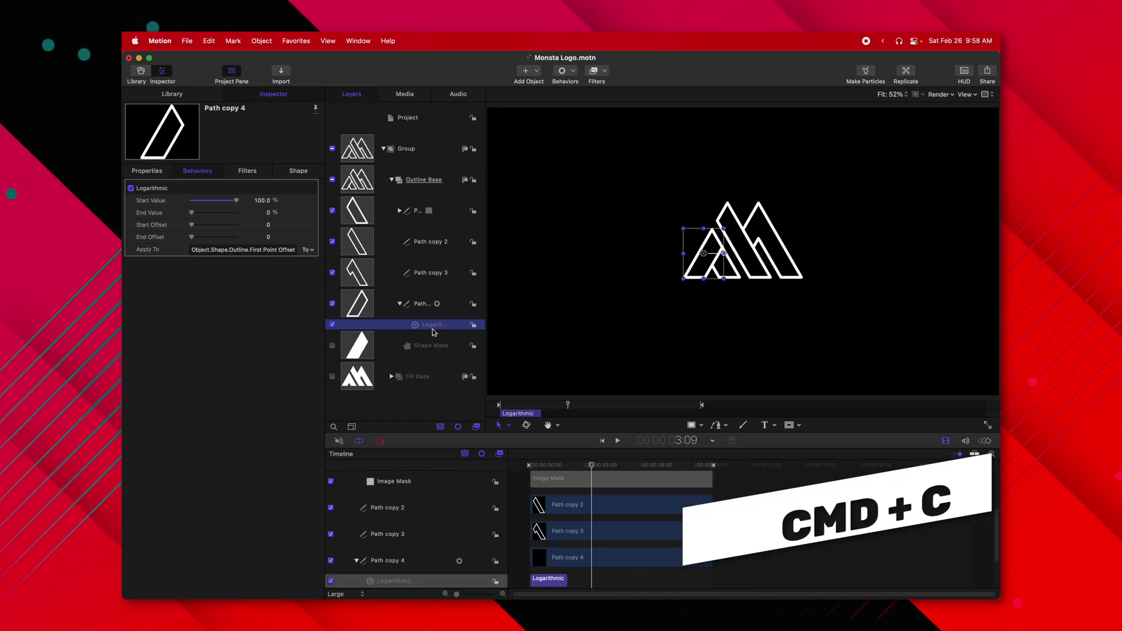
left_click(441, 283)
left_click(443, 241, "super")
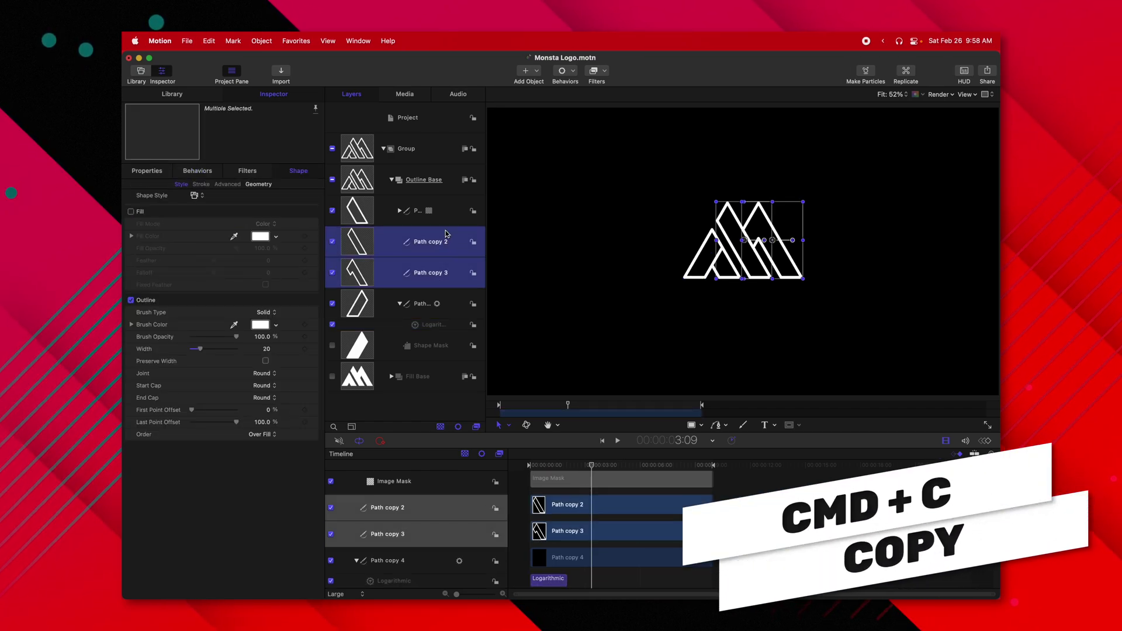
left_click(445, 213, "super")
key("super+v")
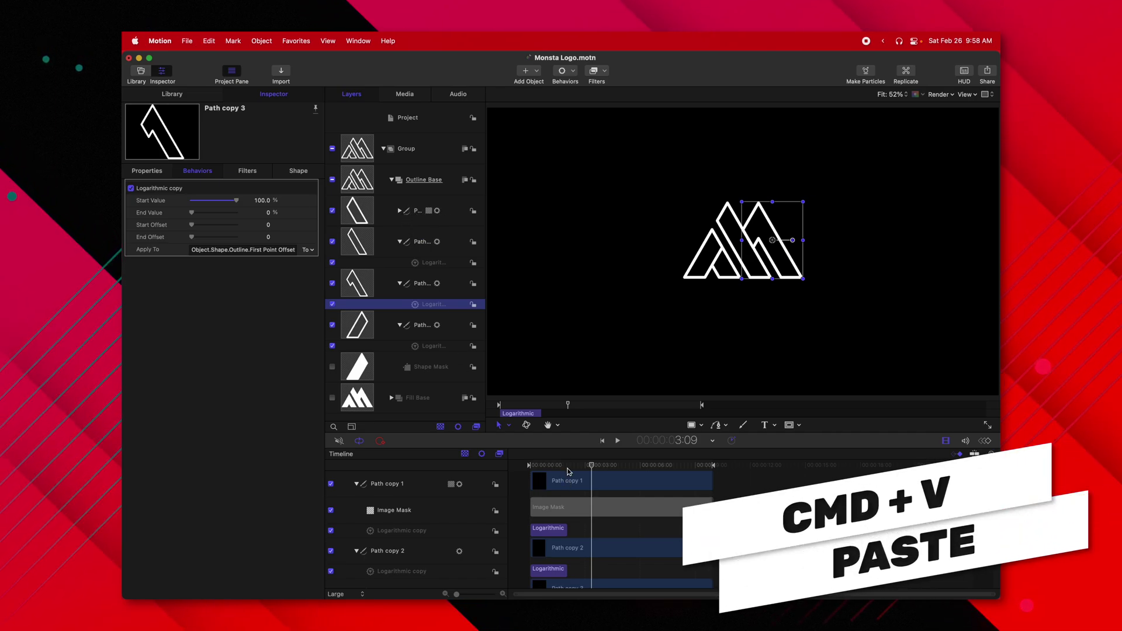
Play the outline draw-on from the start and collapse the Outline Base group
left_click_drag(567, 468, 530, 468)
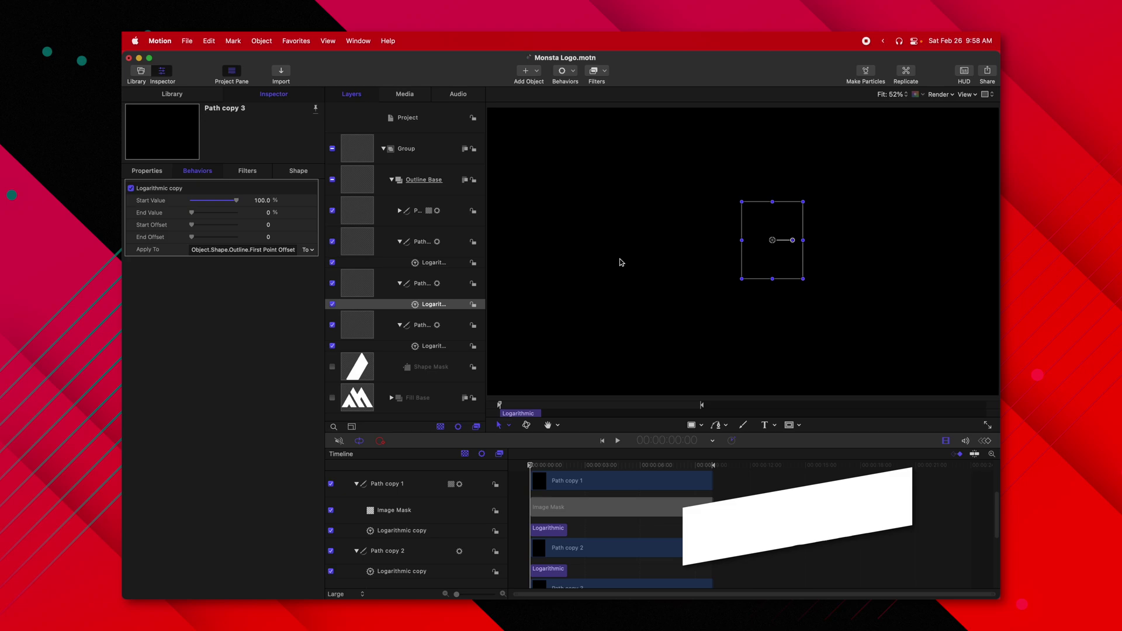
key("space")
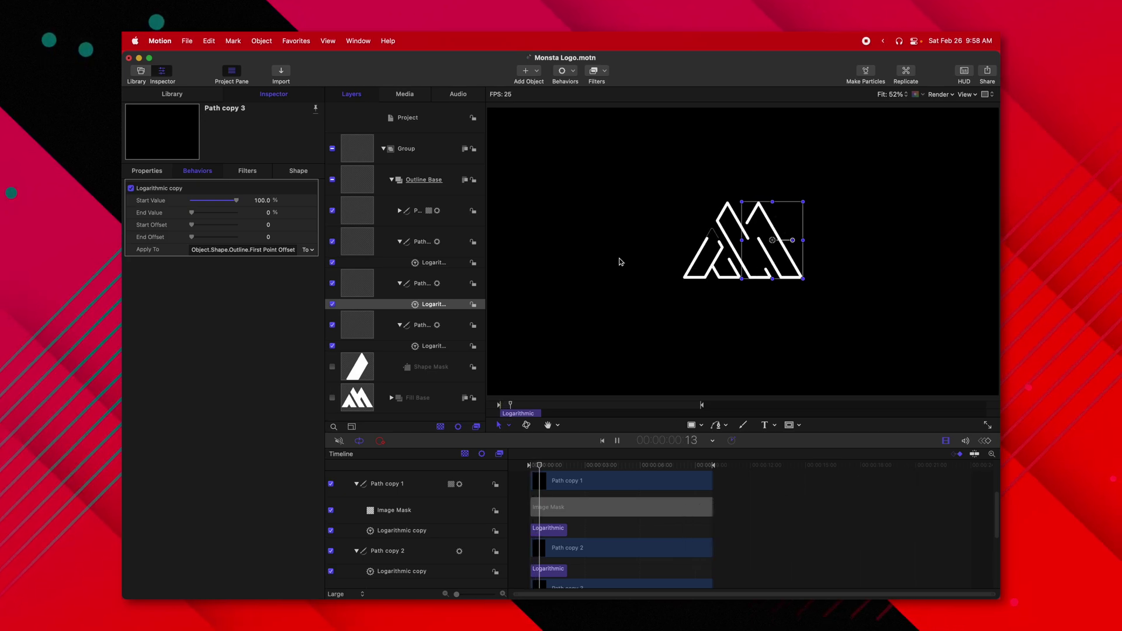
key("space")
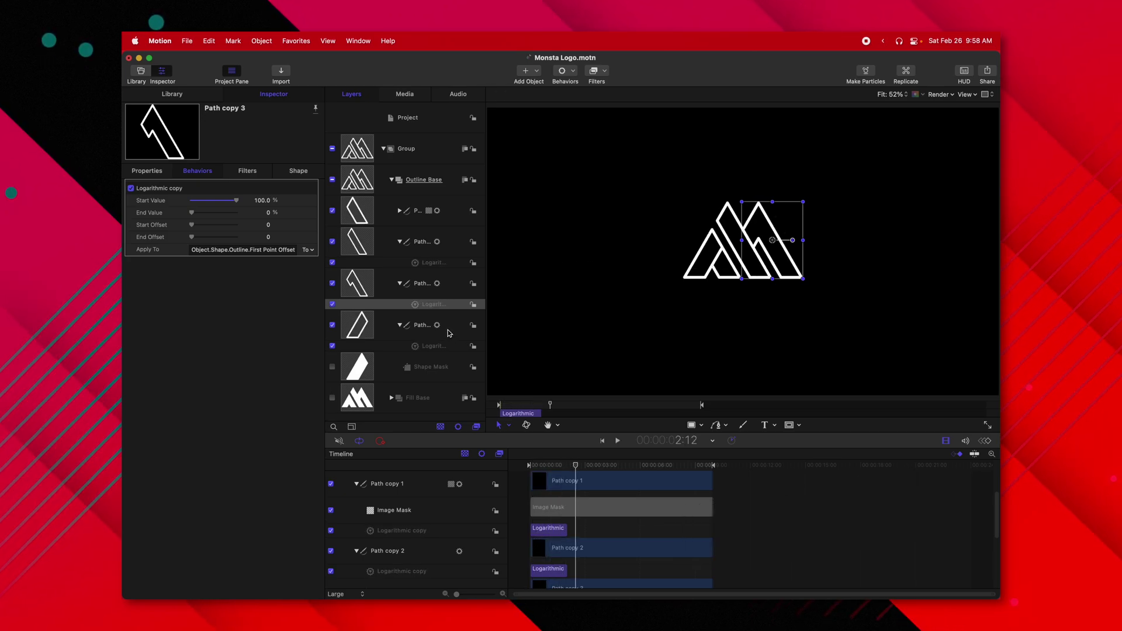
left_click(392, 180)
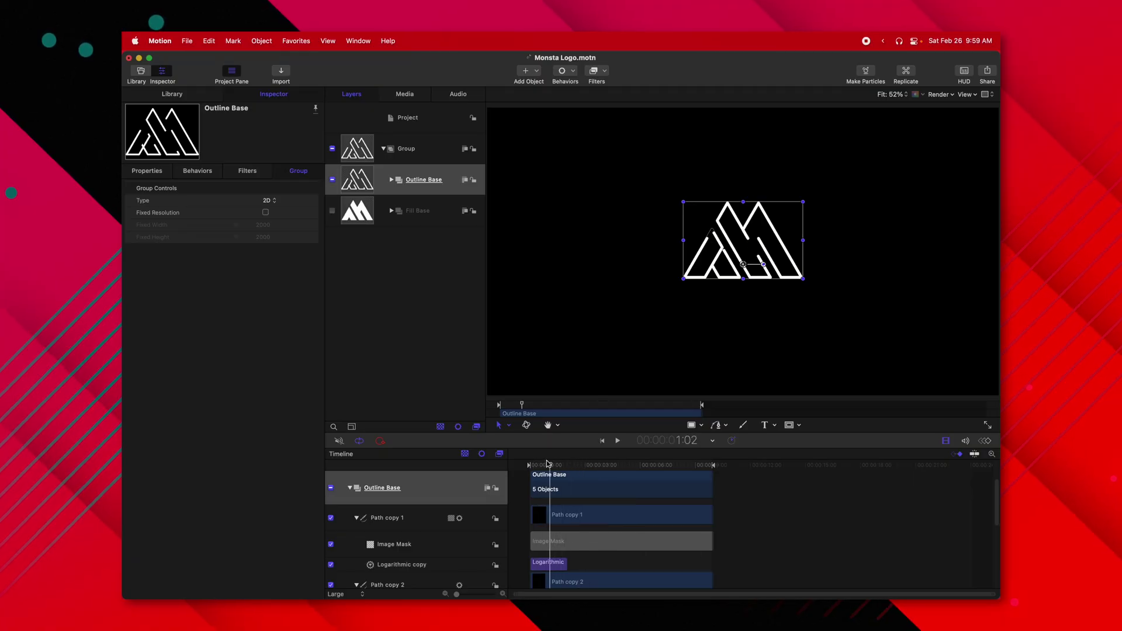
Import the Nice Color Palette Bro image and shrink it to a small swatch at 33% zoom
left_click(425, 271)
key("Home")
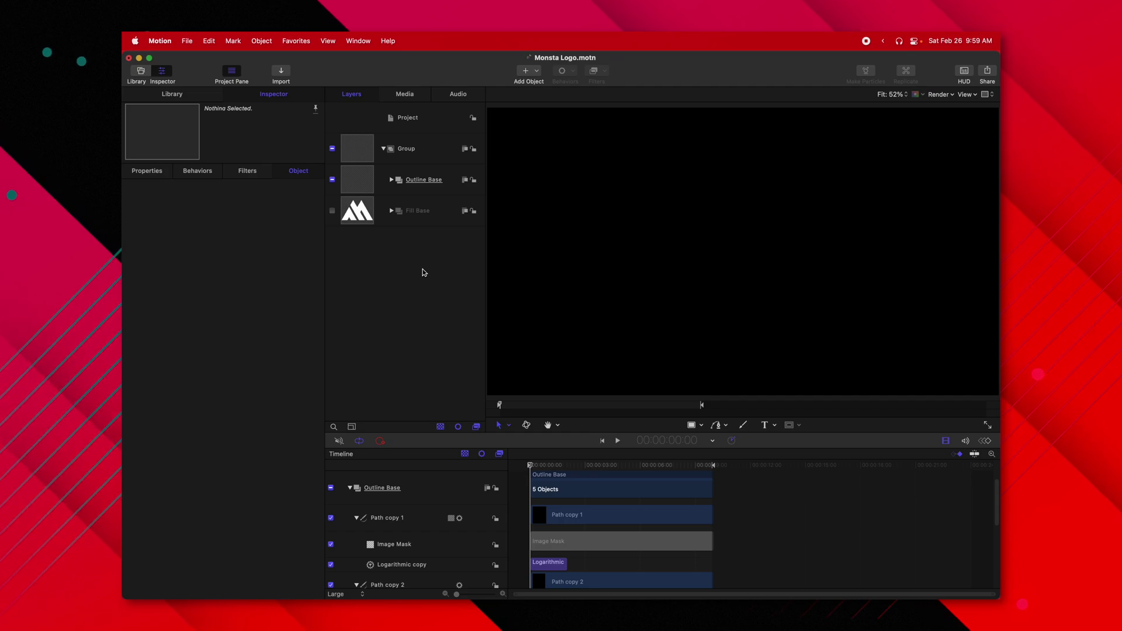
key("super+i")
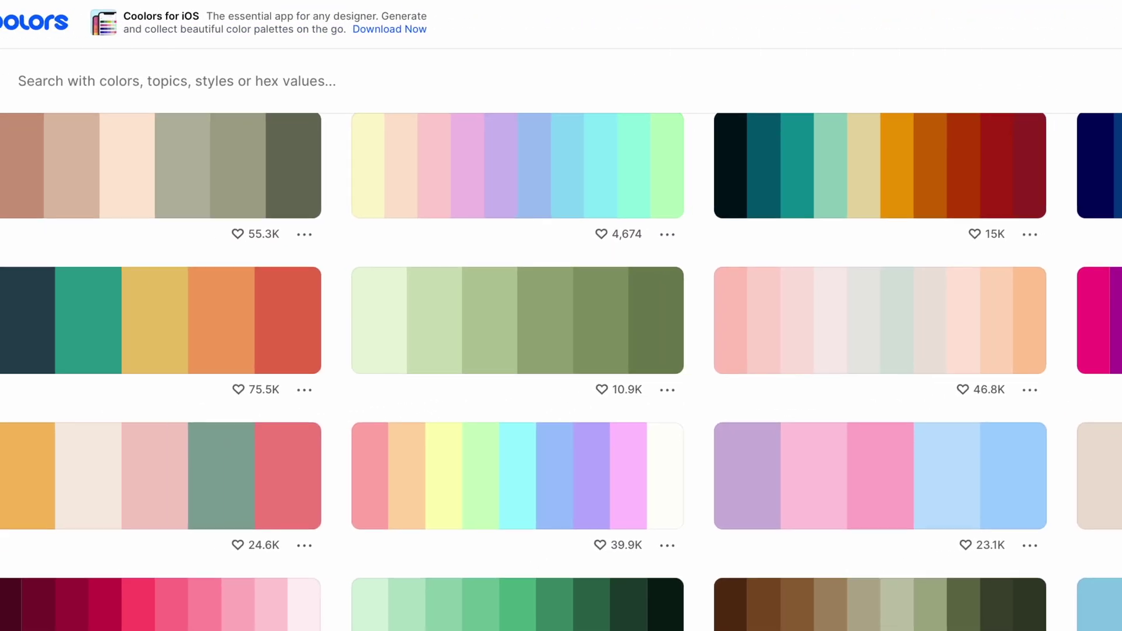
scroll(563, 371, "down", 5)
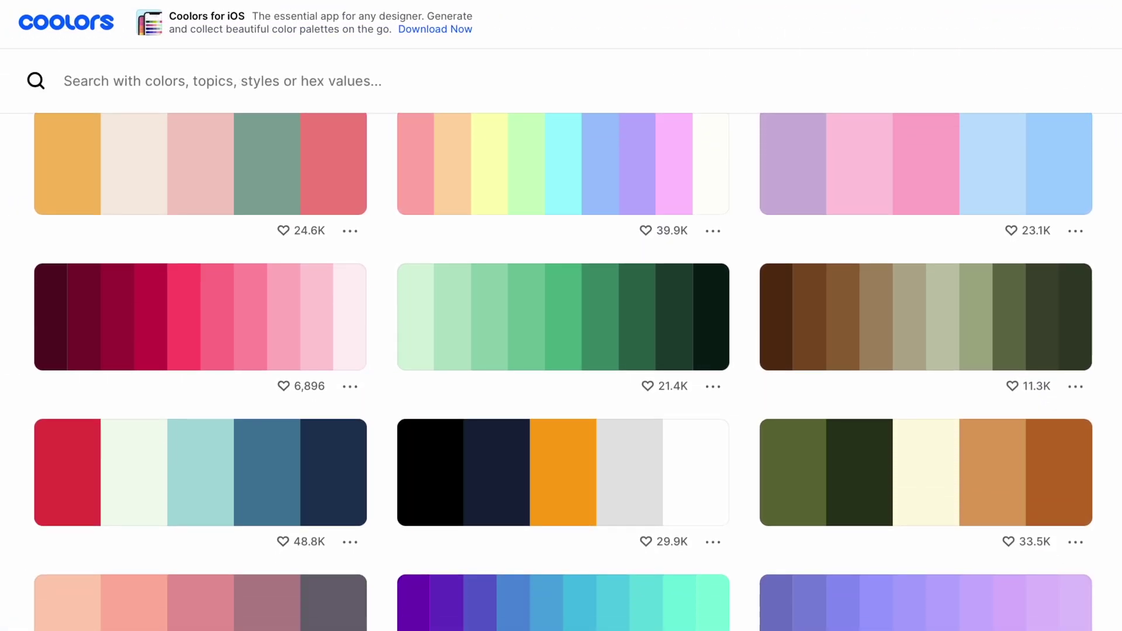
scroll(563, 371, "down", 5)
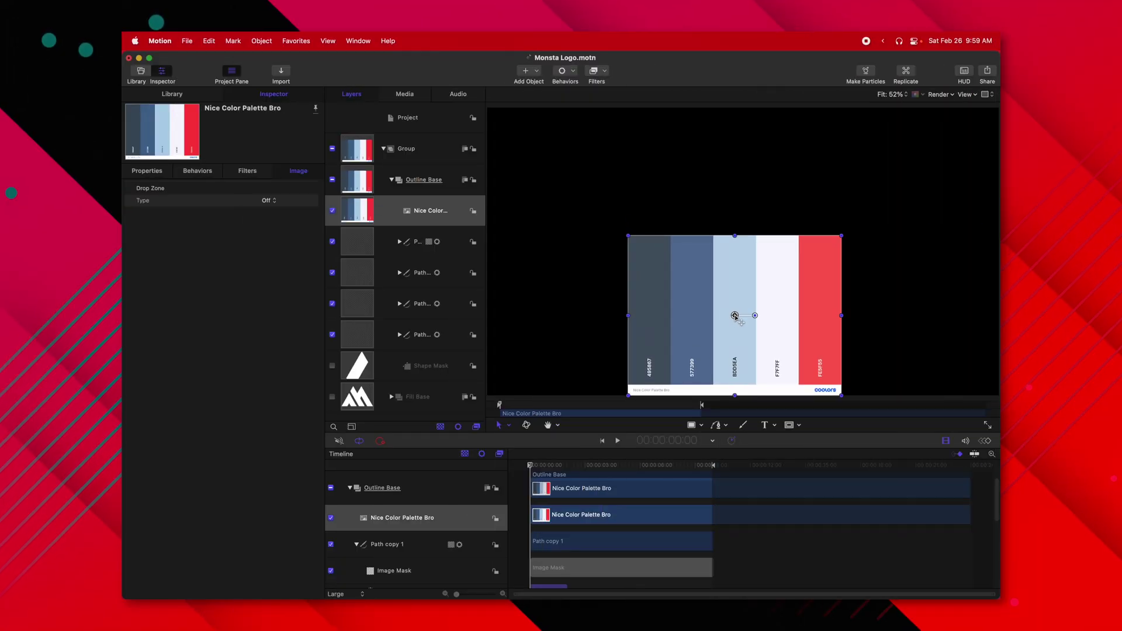
key("super+minus")
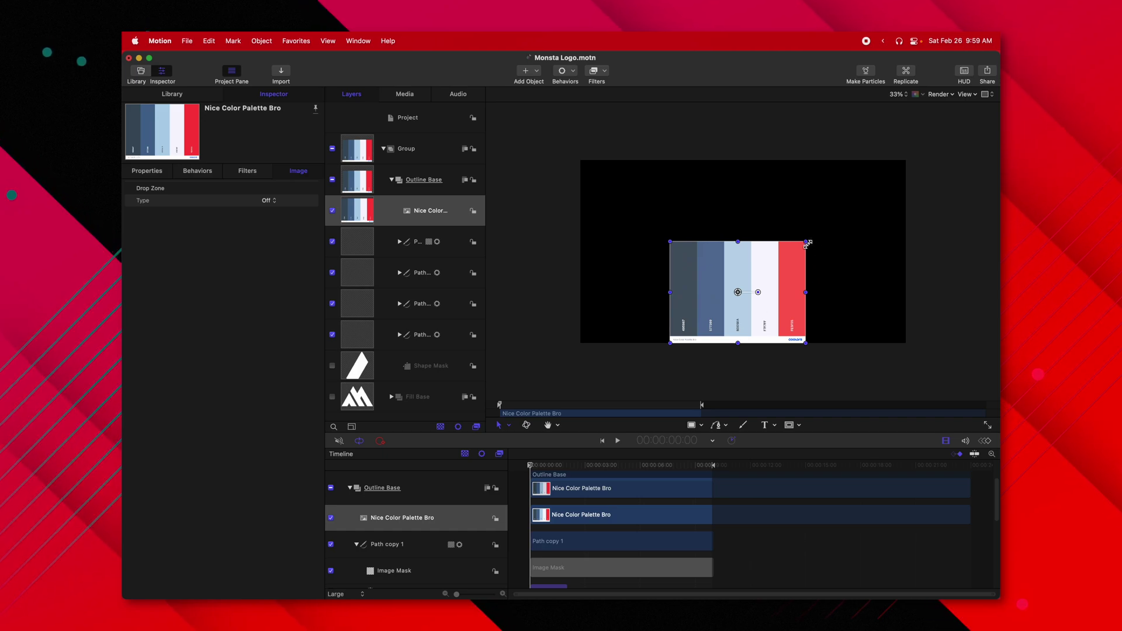
left_click_drag(809, 243, 630, 320)
Group the palette layer separately, collapse Outline Base, and check the outline about one second in
right_click(416, 210)
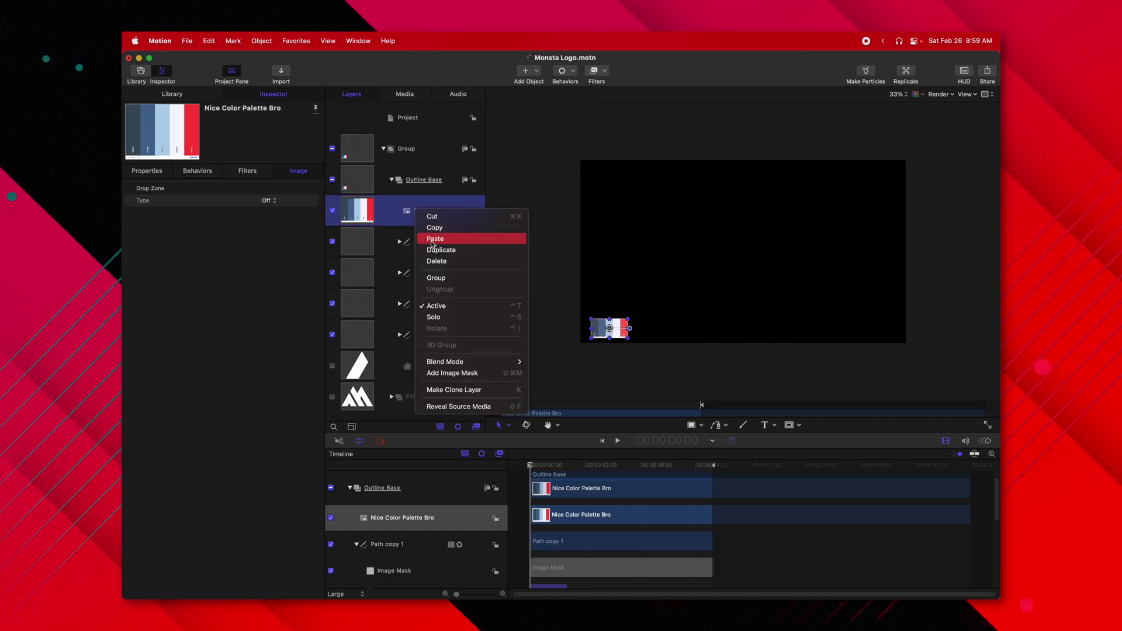
left_click(432, 278)
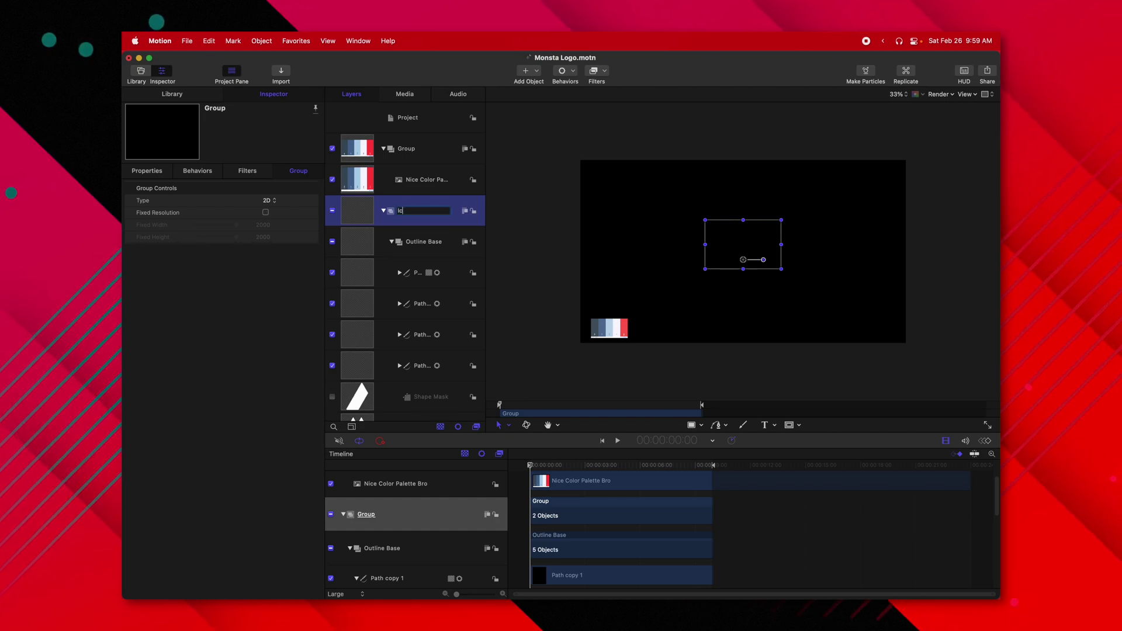
left_click(391, 243)
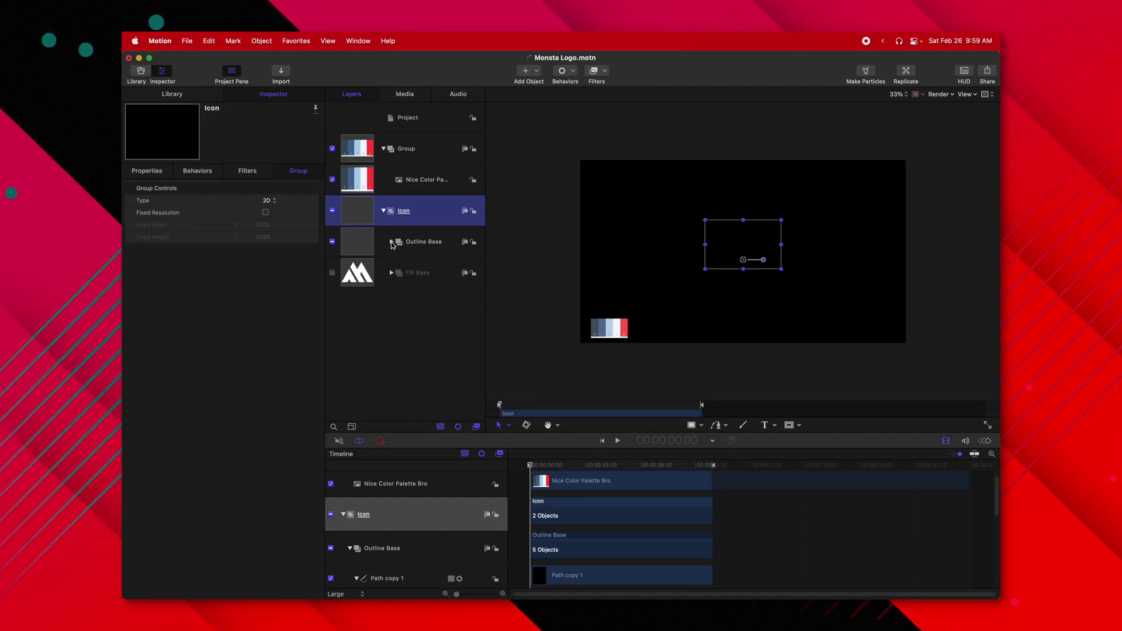
left_click(424, 242)
mouse_move(528, 468)
left_mouse_down()
mouse_move(579, 468)
mouse_move(550, 469)
left_mouse_up()
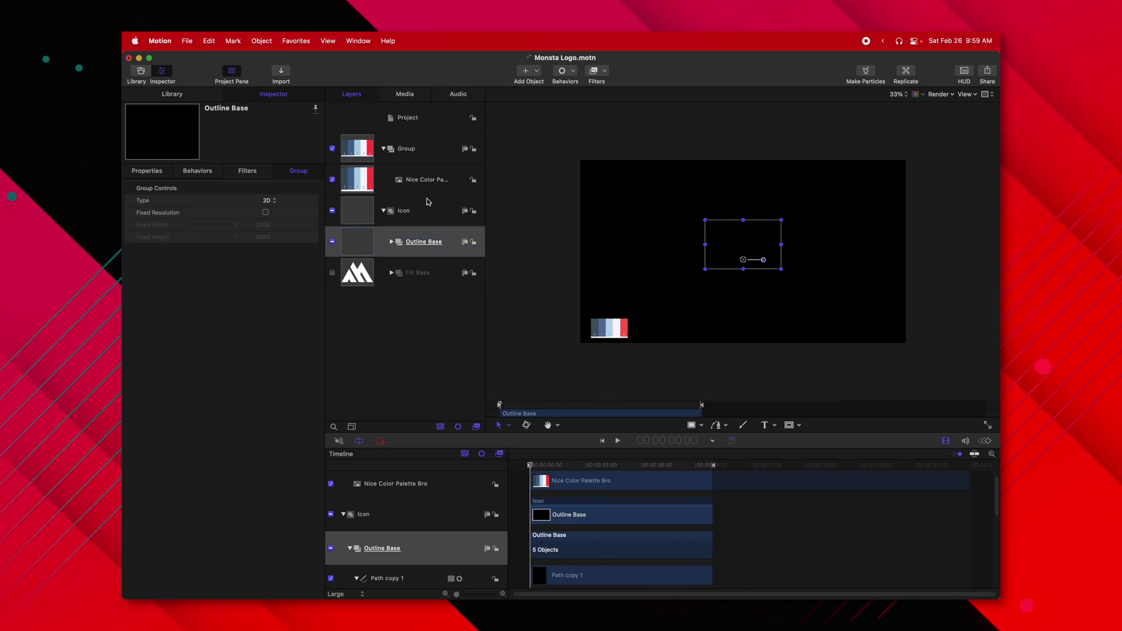
left_click(417, 237)
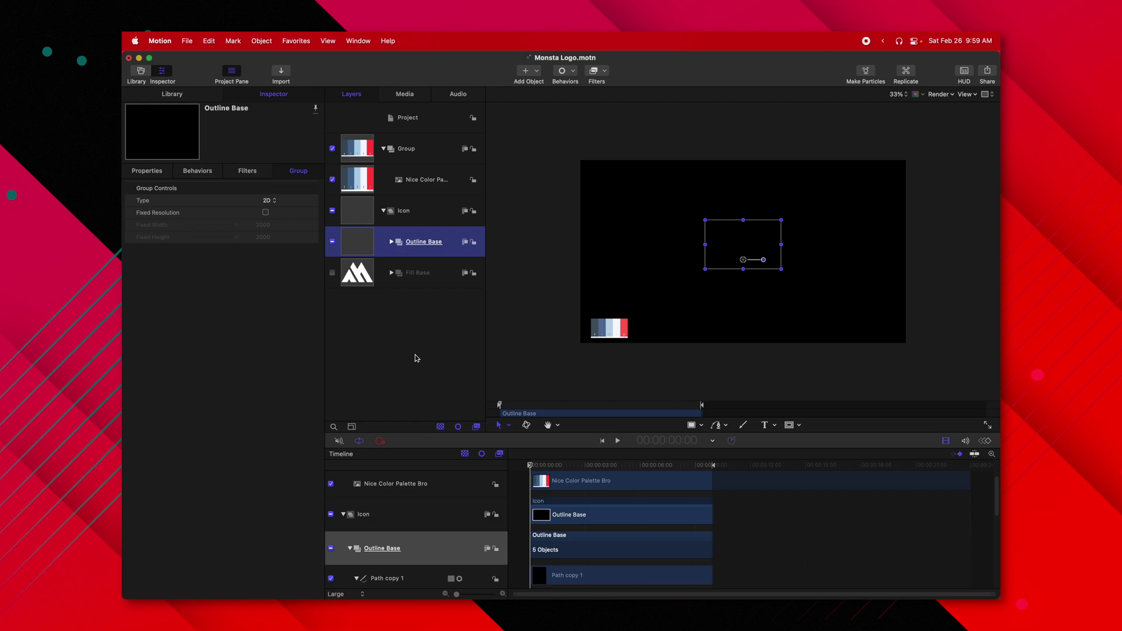
Clone Outline Base and apply a Colorize filter to the clone
key("k")
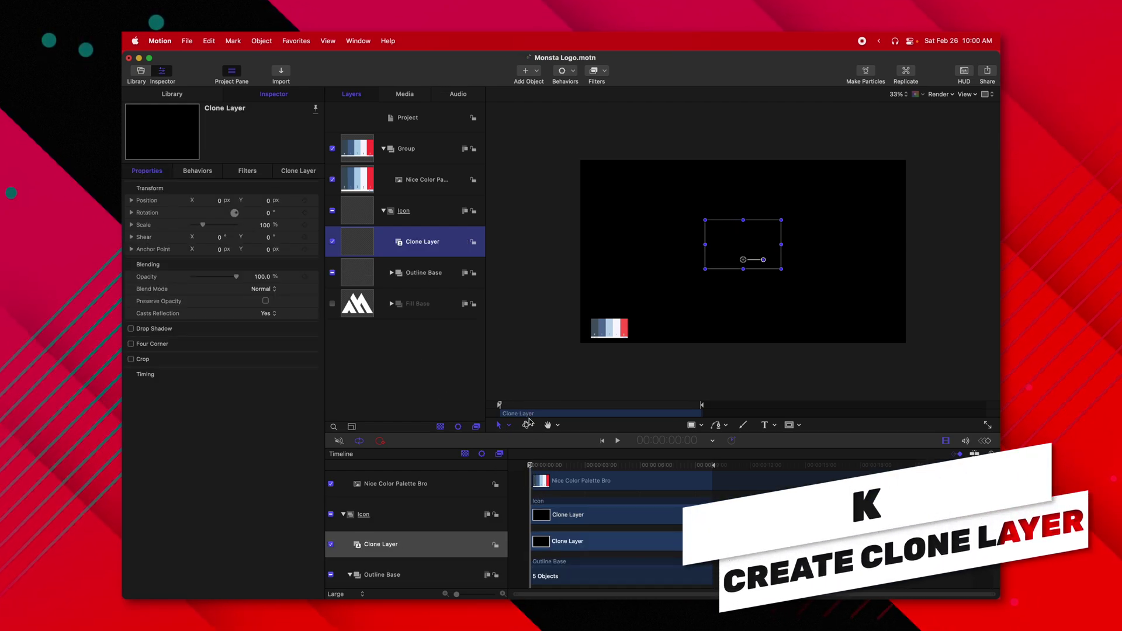
left_click(592, 79)
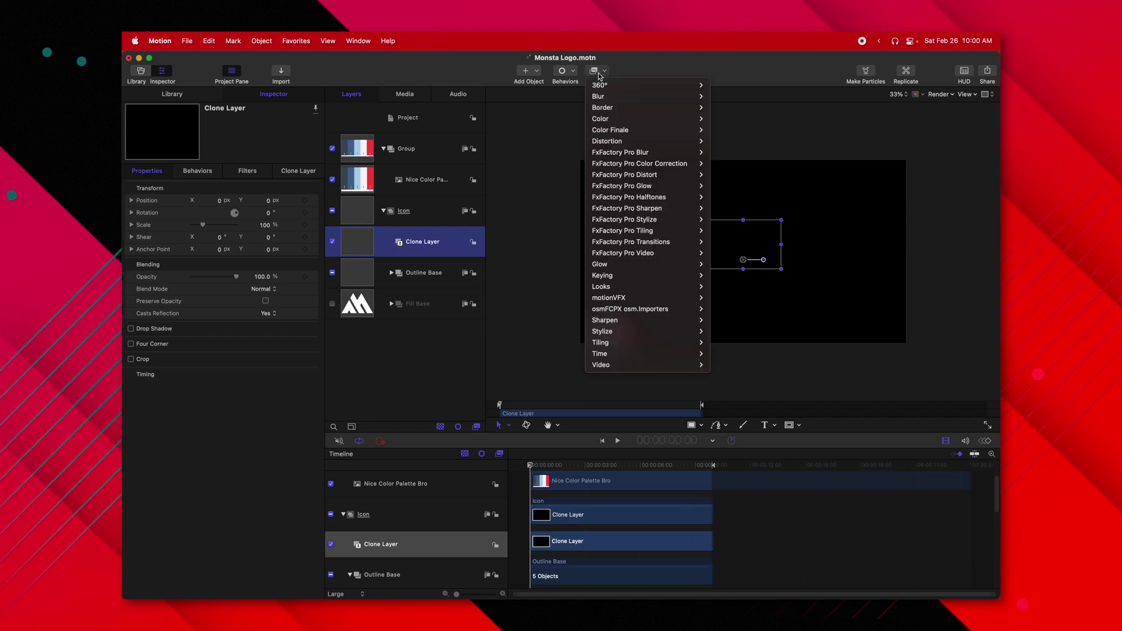
mouse_move(619, 118)
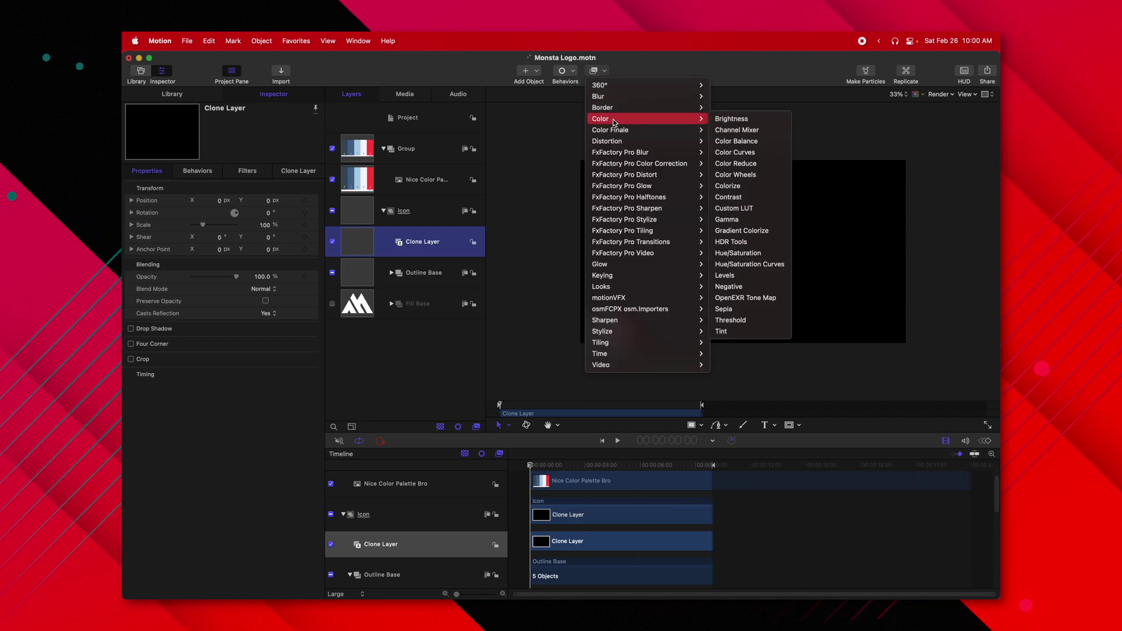
left_click(752, 187)
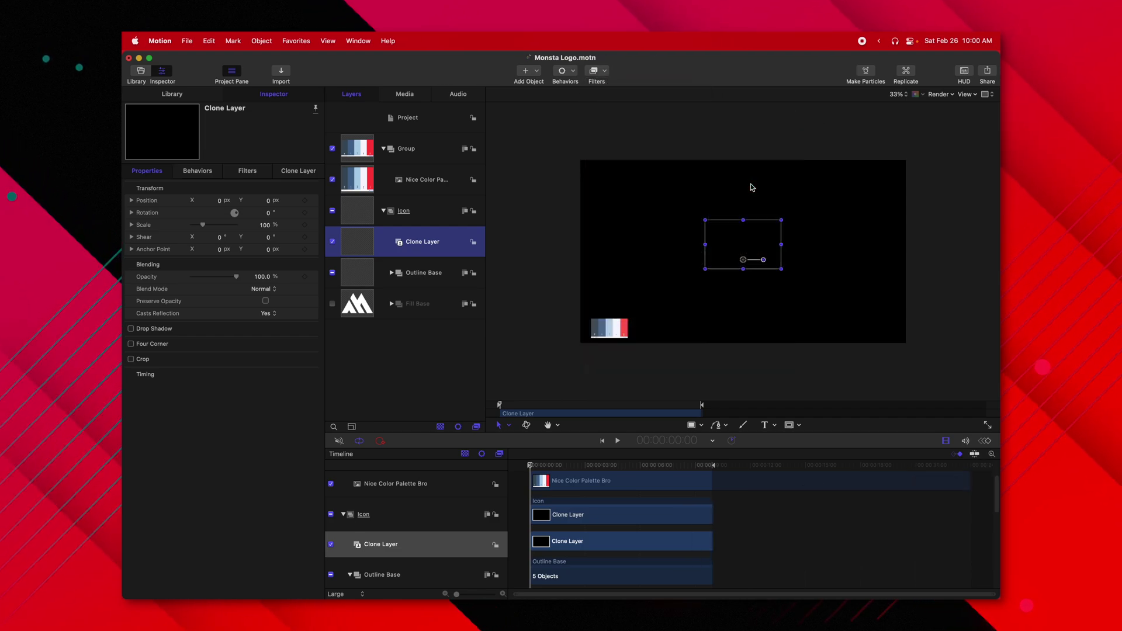
Hide the original Outline Base, tint the clone light blue from the palette, and preview
left_click(332, 284)
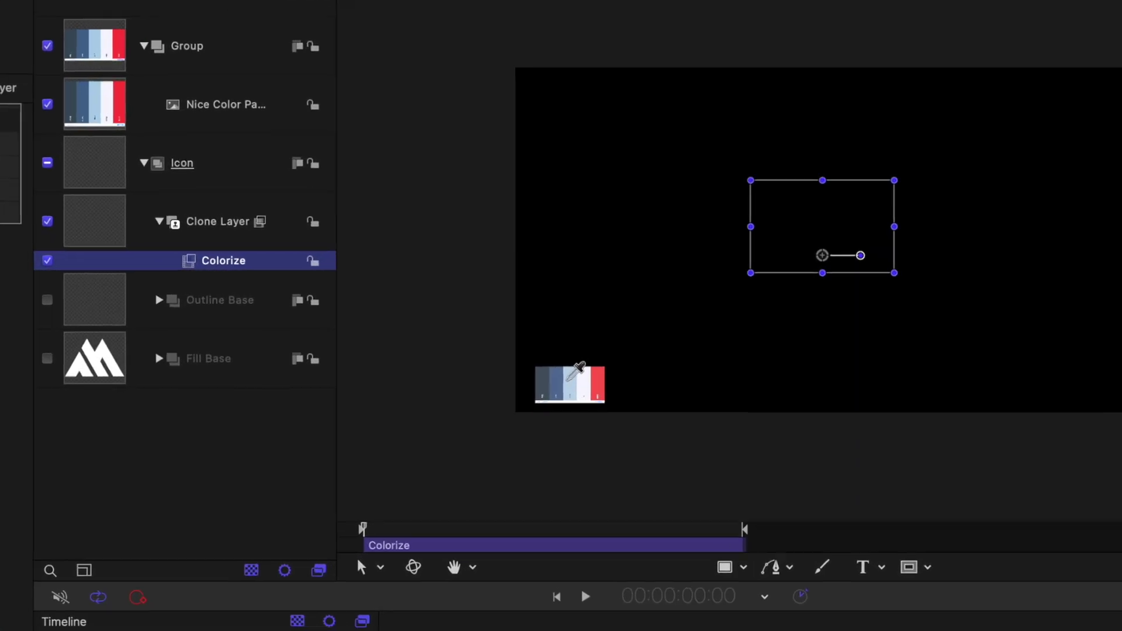
left_click(564, 386)
key("space")
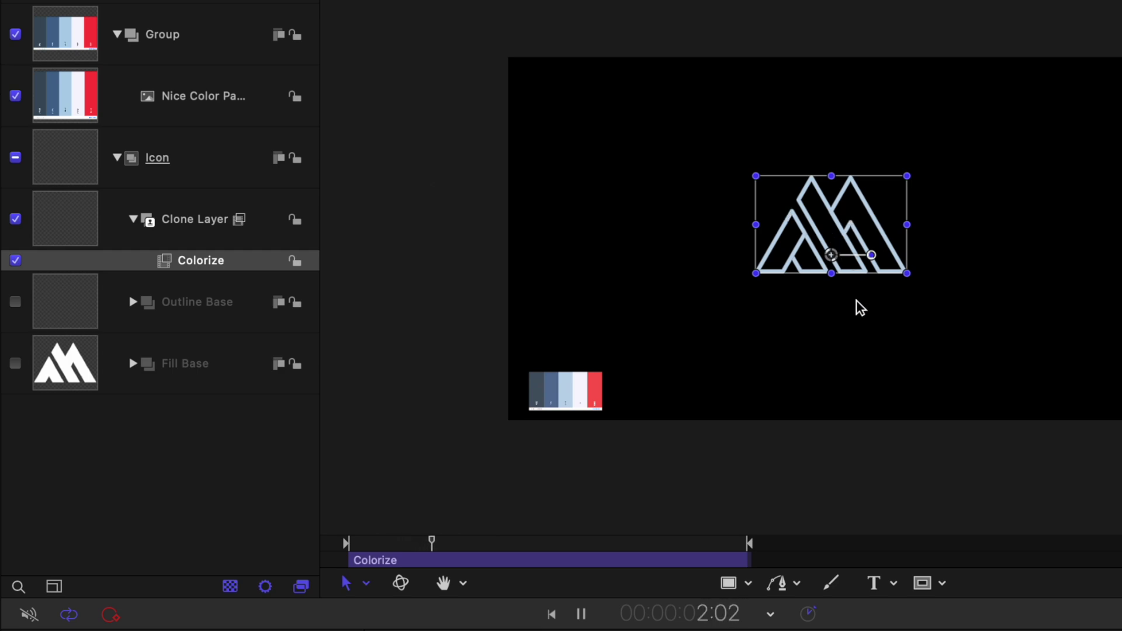
key("Home")
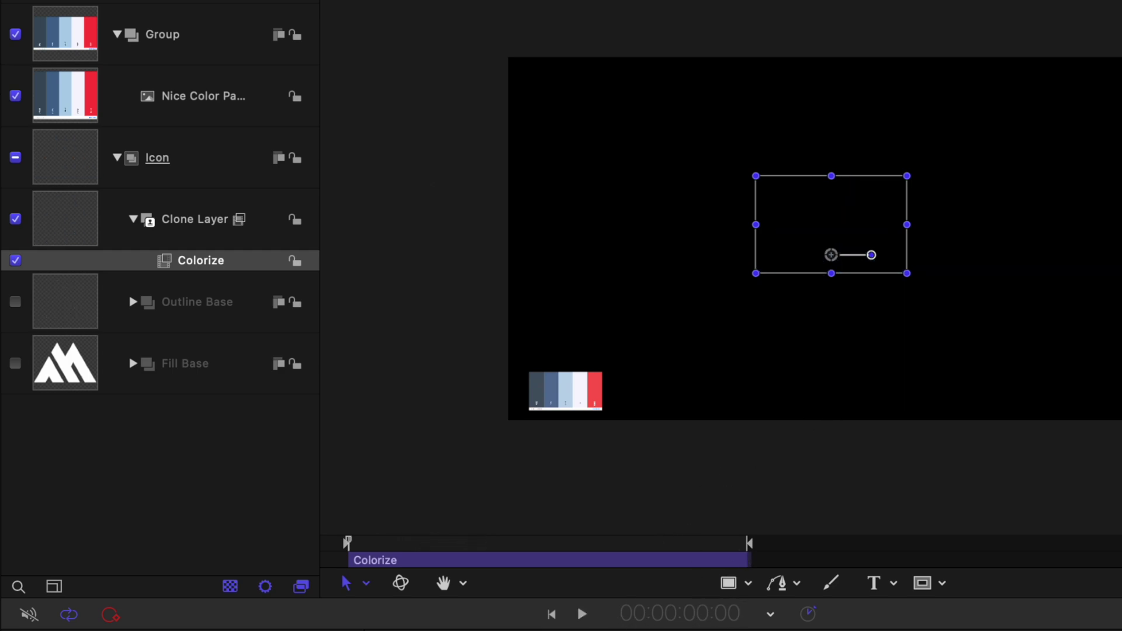
Duplicate the Clone Layer and retint the copy's Colorize a mid blue from the palette
key("space")
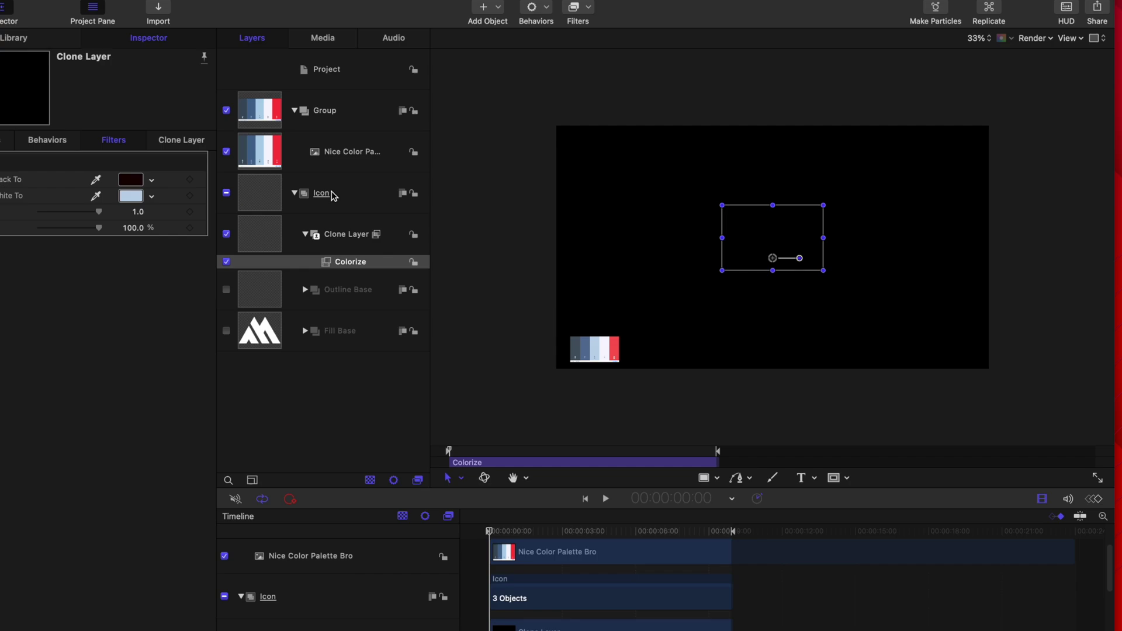
left_click(209, 234)
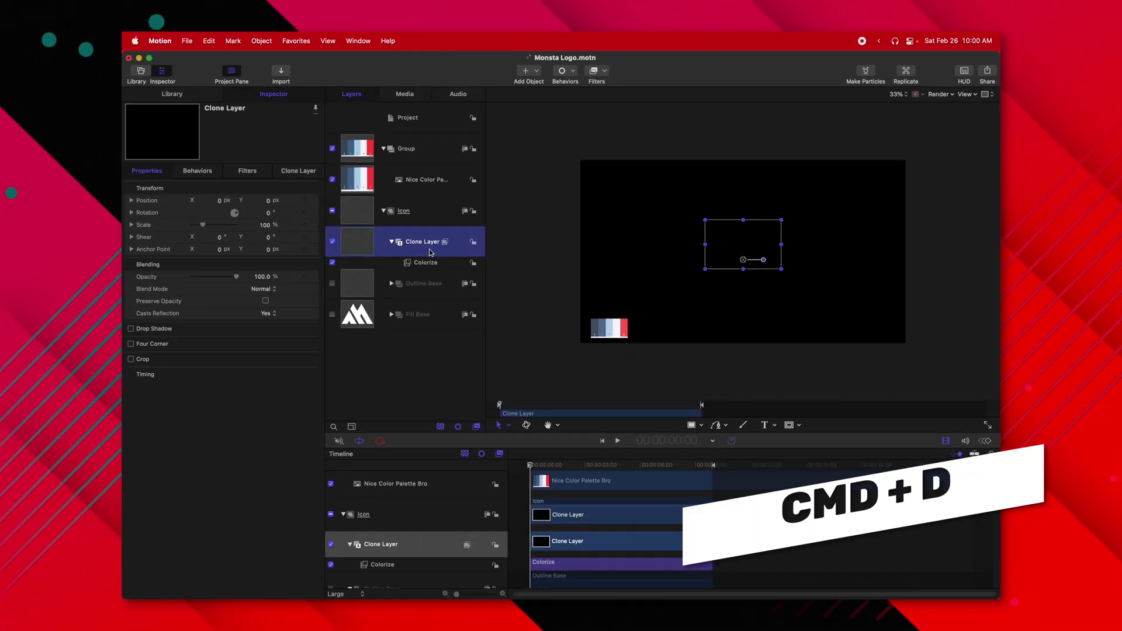
key("super+d")
left_click(428, 262)
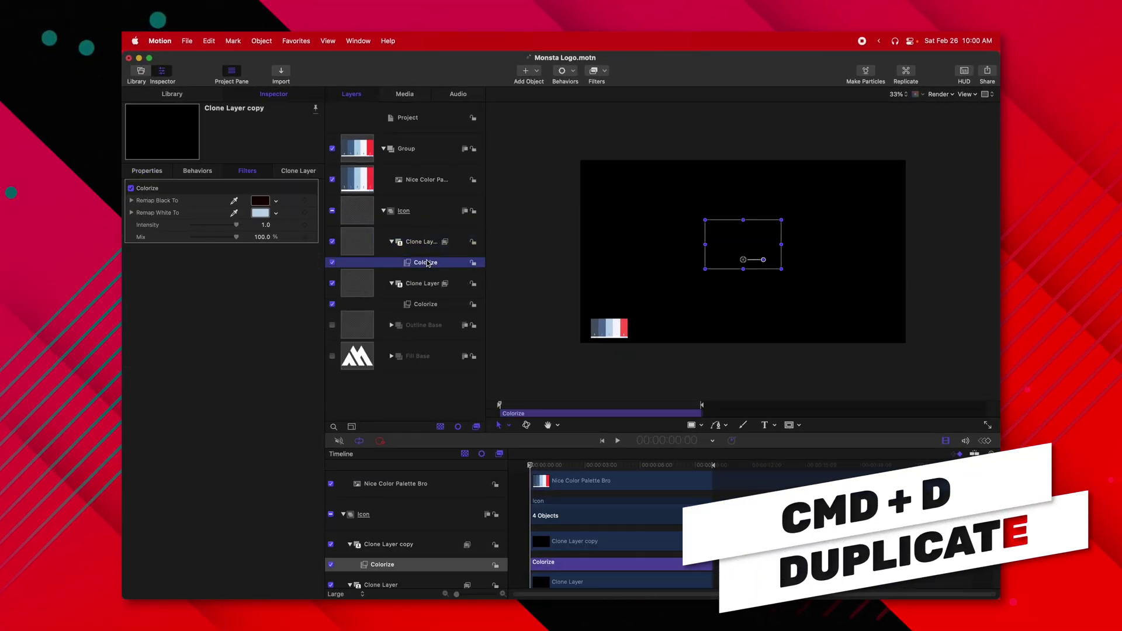
left_click(235, 213)
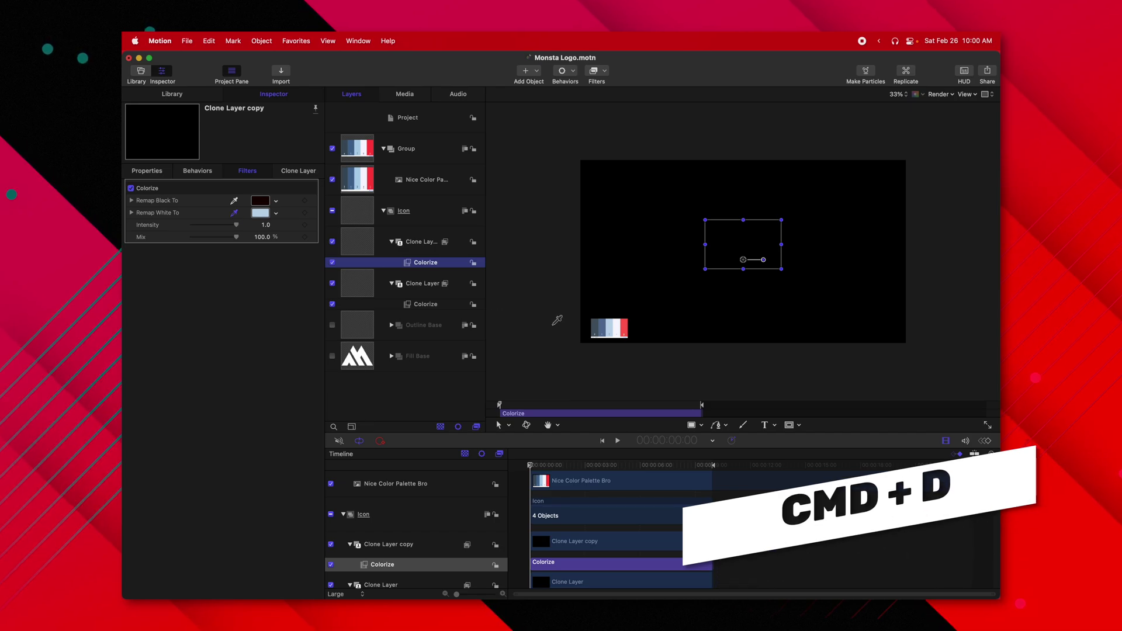
left_click(603, 325)
Rename the two clone layers 'Outline 1' and 'Outline 2'
left_click_drag(550, 448, 542, 381)
scroll(558, 462, "down", 1)
left_click(423, 452)
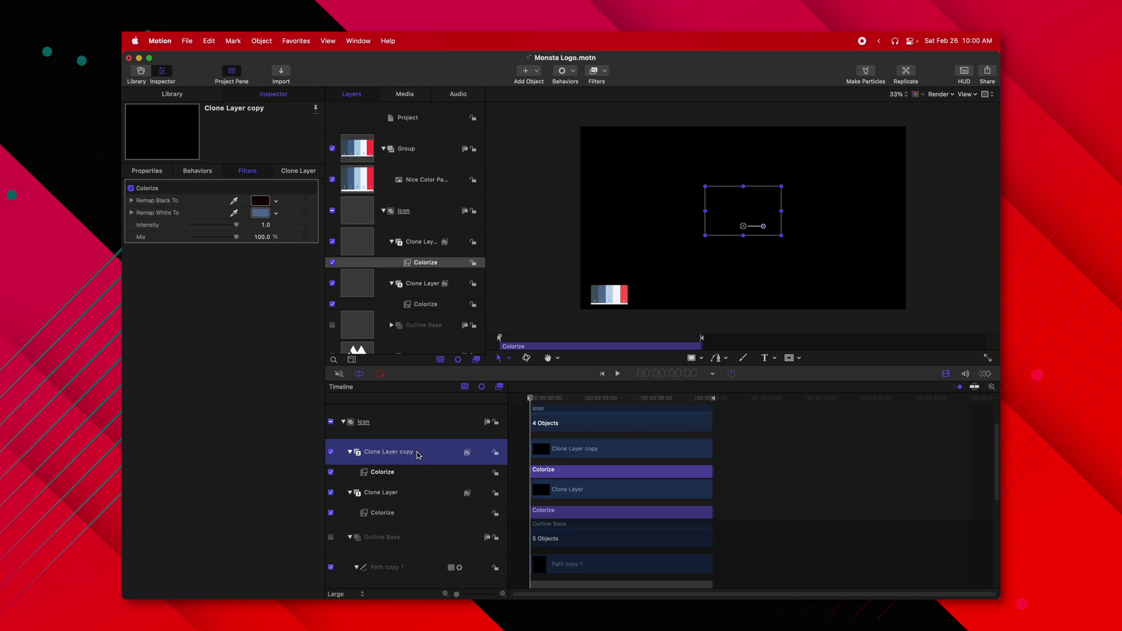
scroll(418, 275, "down", 1)
left_click(419, 281)
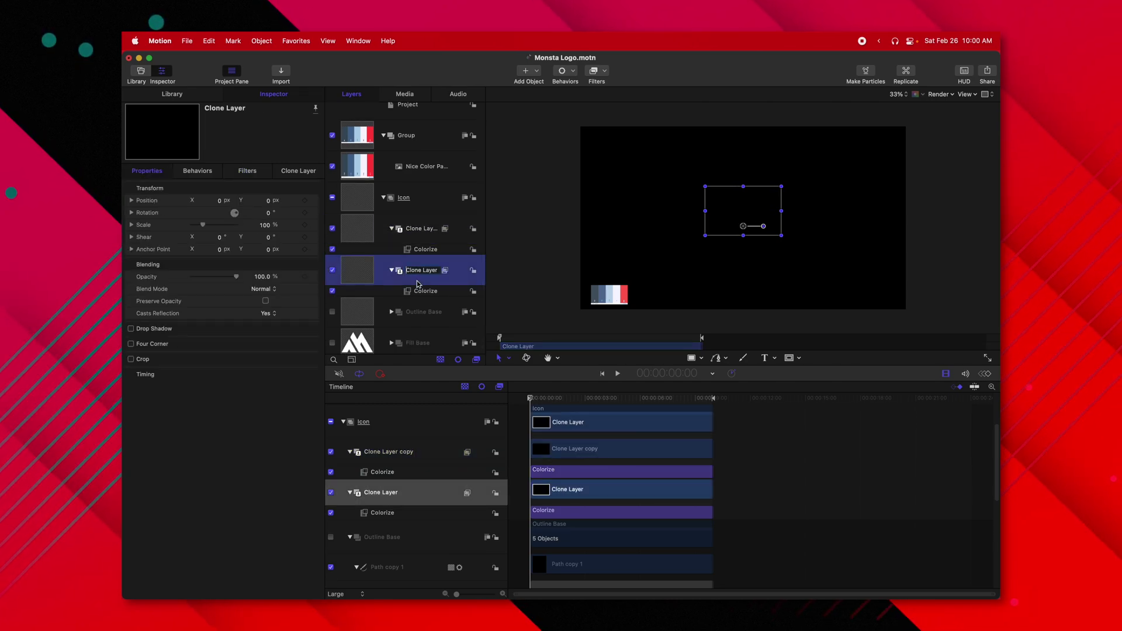
double_click(416, 281)
type("Outline 1")
key("shift+Tab")
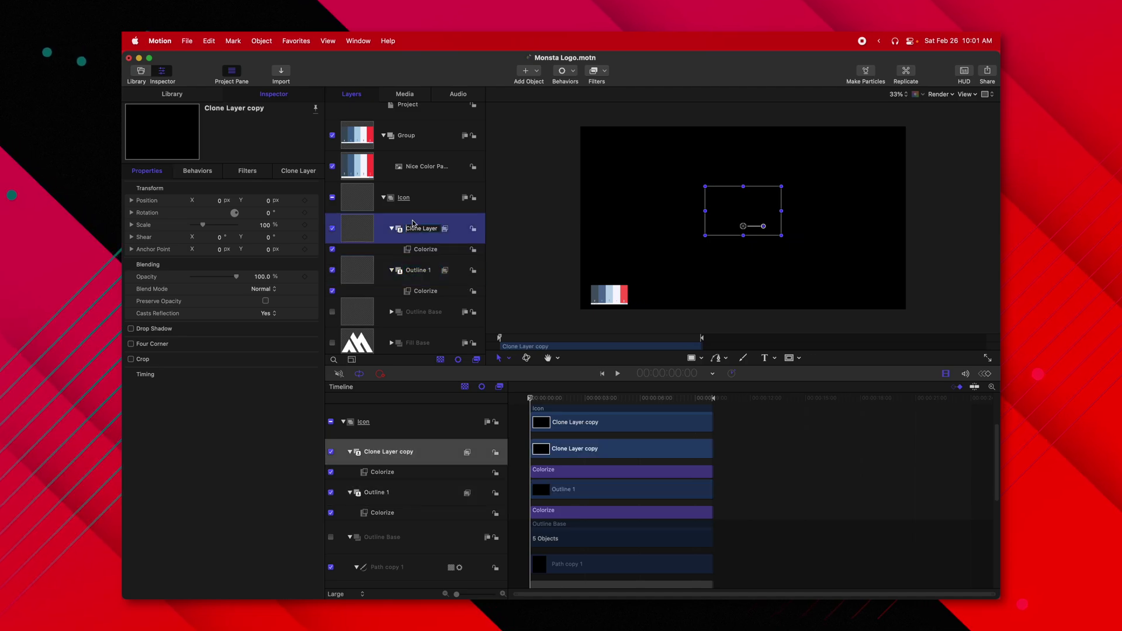
type("Outline 2")
key("Return")
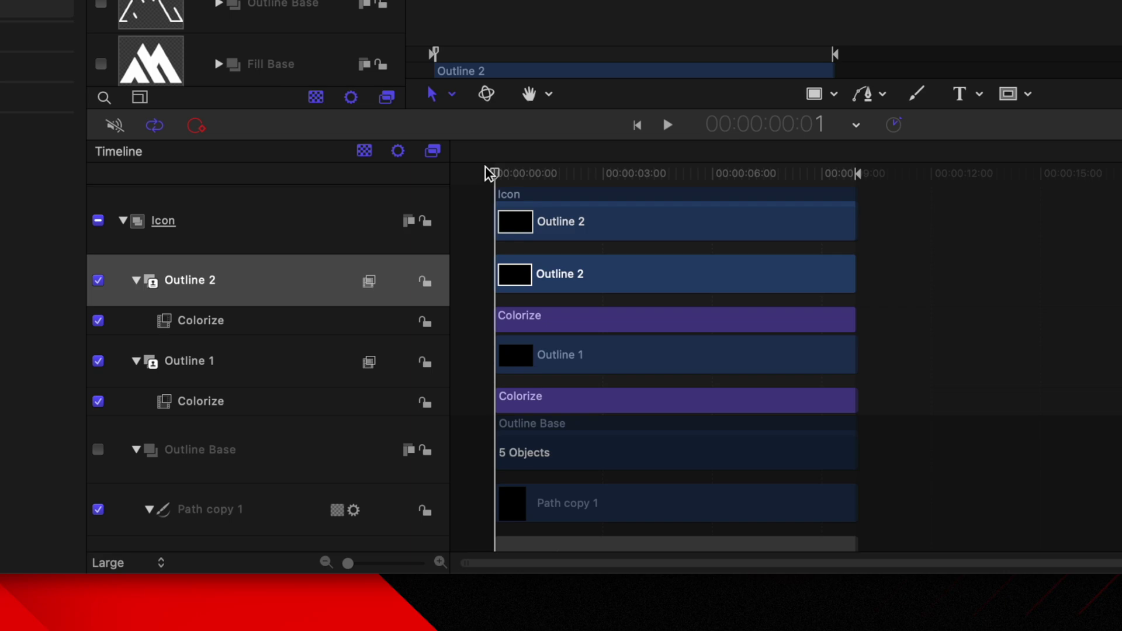
Delay the Outline 2 clip to start around frame 16, about 13 frames after Outline 1
left_click_drag(507, 178, 514, 176)
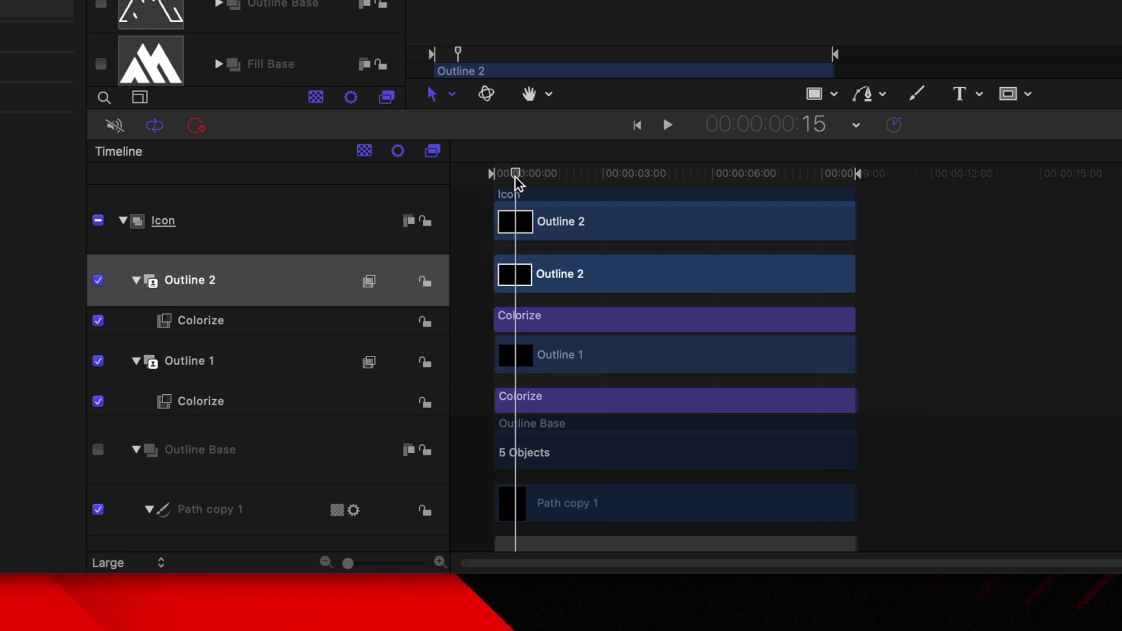
left_click_drag(513, 283, 533, 280)
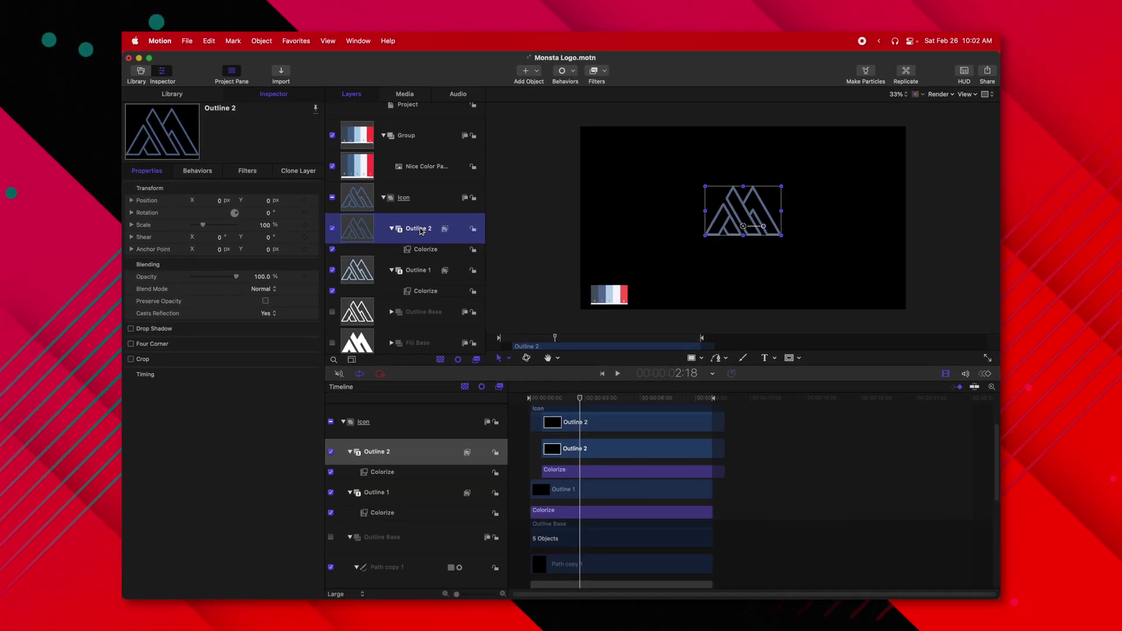
Duplicate Outline 2 and sample a new palette colour for the copy's Colorize tint
key("super+d")
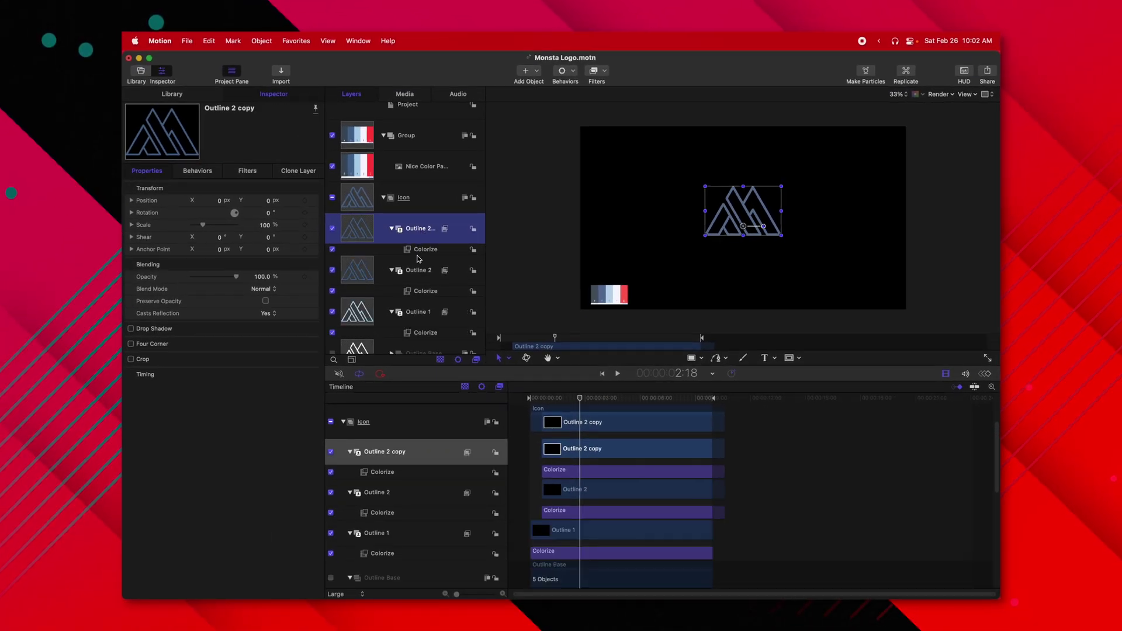
left_click(426, 249)
left_click(234, 213)
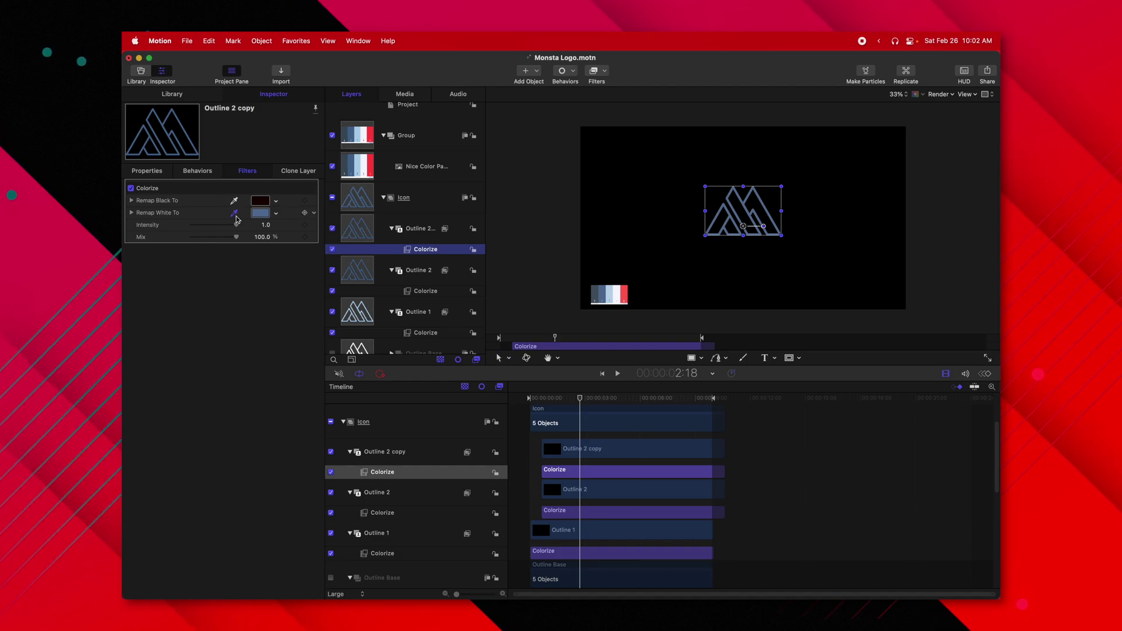
left_click(599, 290)
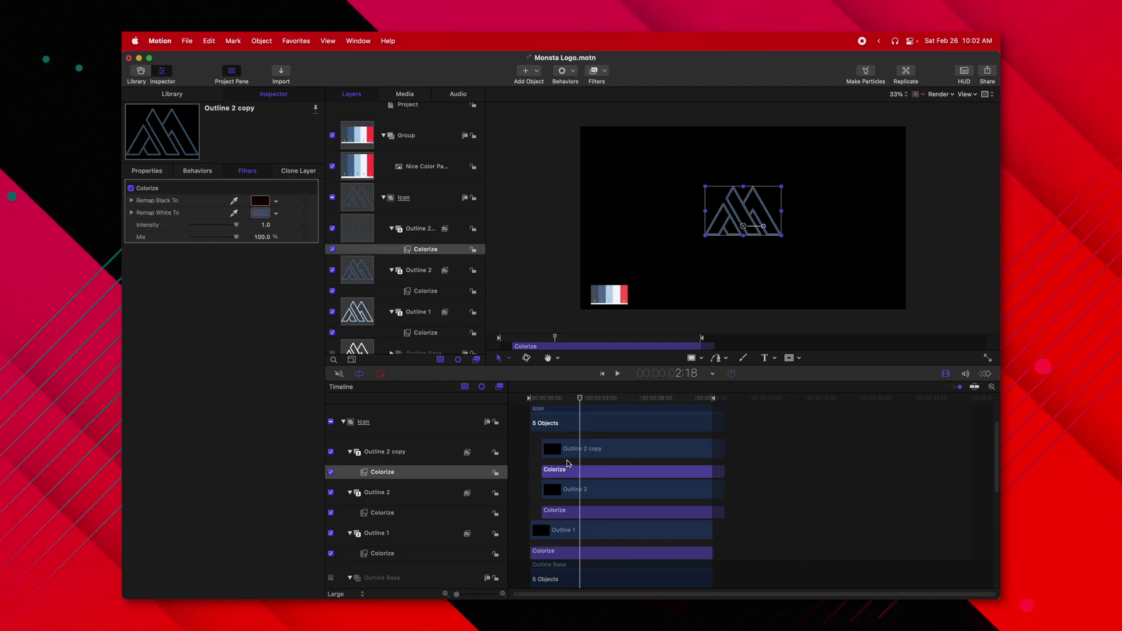
Rename the copy 'Outline 3' and shift its clip to start slightly after Outline 2
left_click(419, 228)
left_click(429, 231)
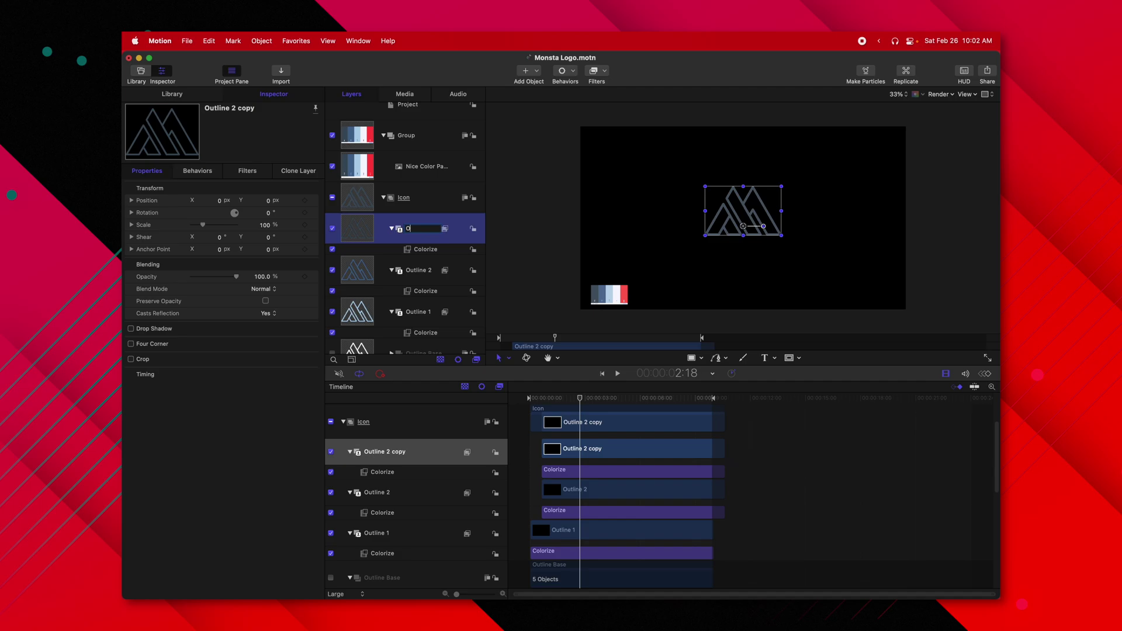
type("3")
key("Return")
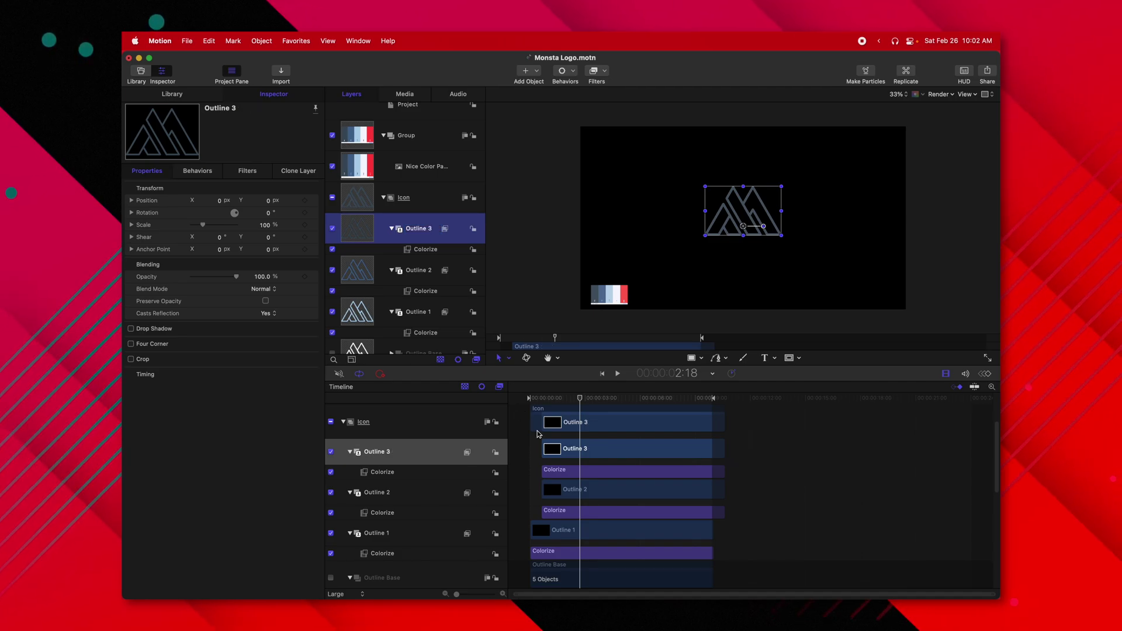
left_click(555, 450)
left_click_drag(555, 450, 566, 449)
scroll(416, 197, "down", 2)
left_click(418, 185)
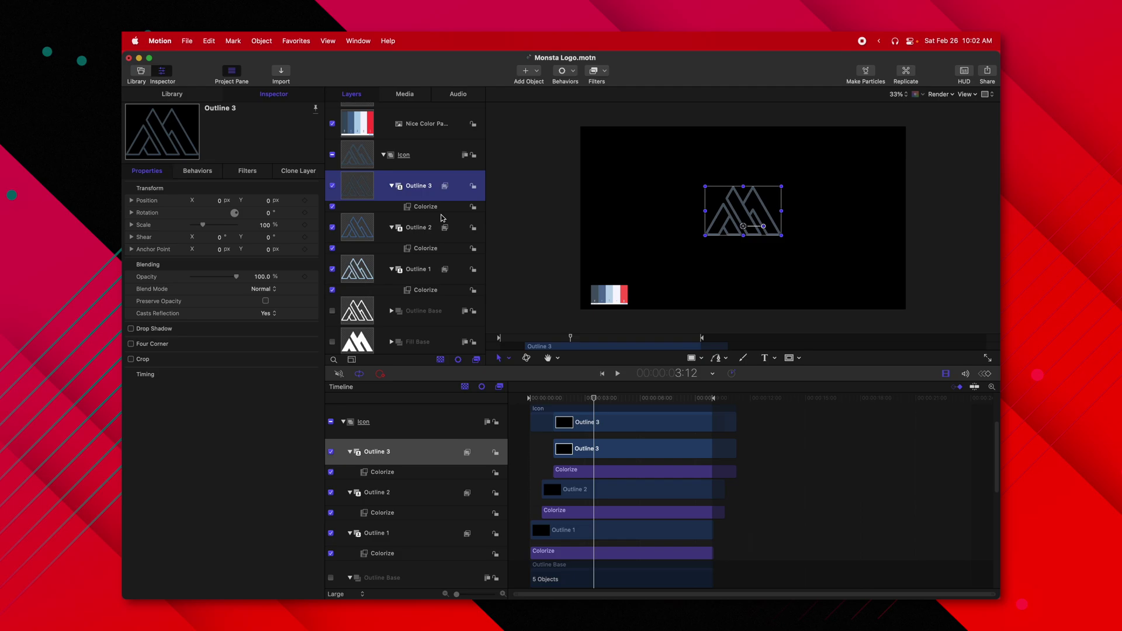
Duplicate Outline 3 as 'Outline 4' and tint its Colorize red from the palette
key("super+d")
double_click(429, 193)
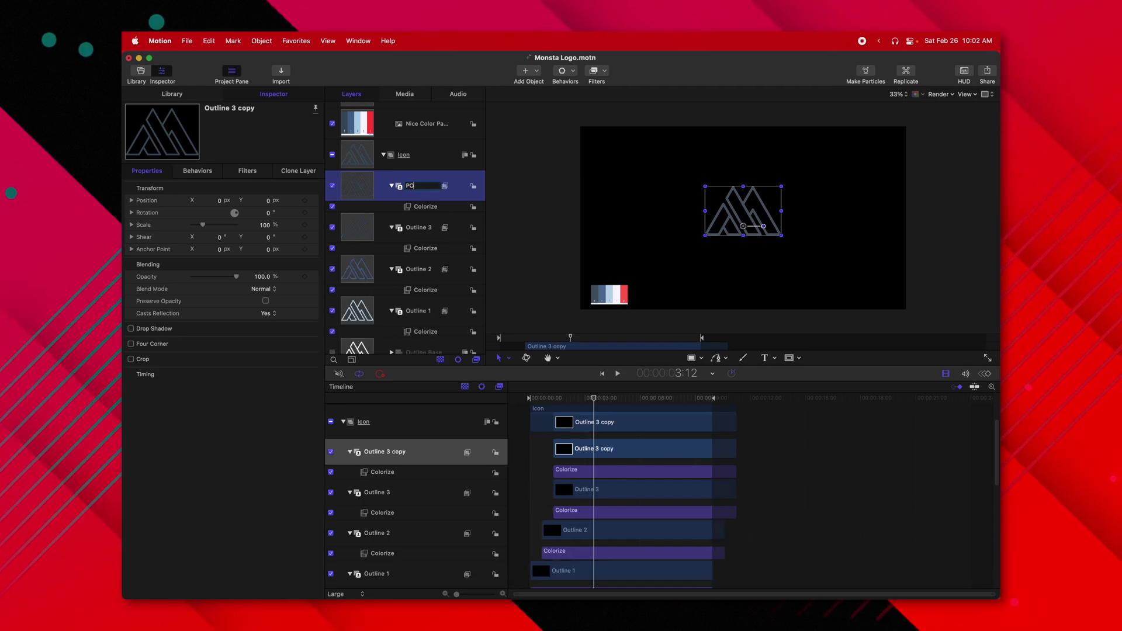
key("BackSpace")
type("Outline 4")
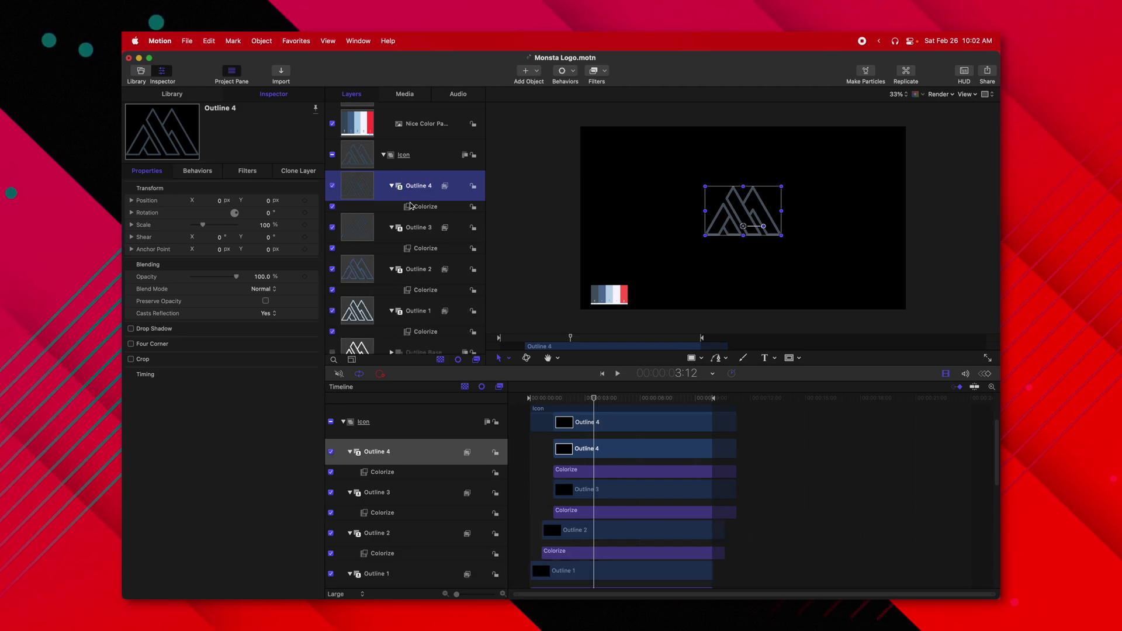
key("Return")
key("Down")
left_click(276, 212)
left_click(623, 294)
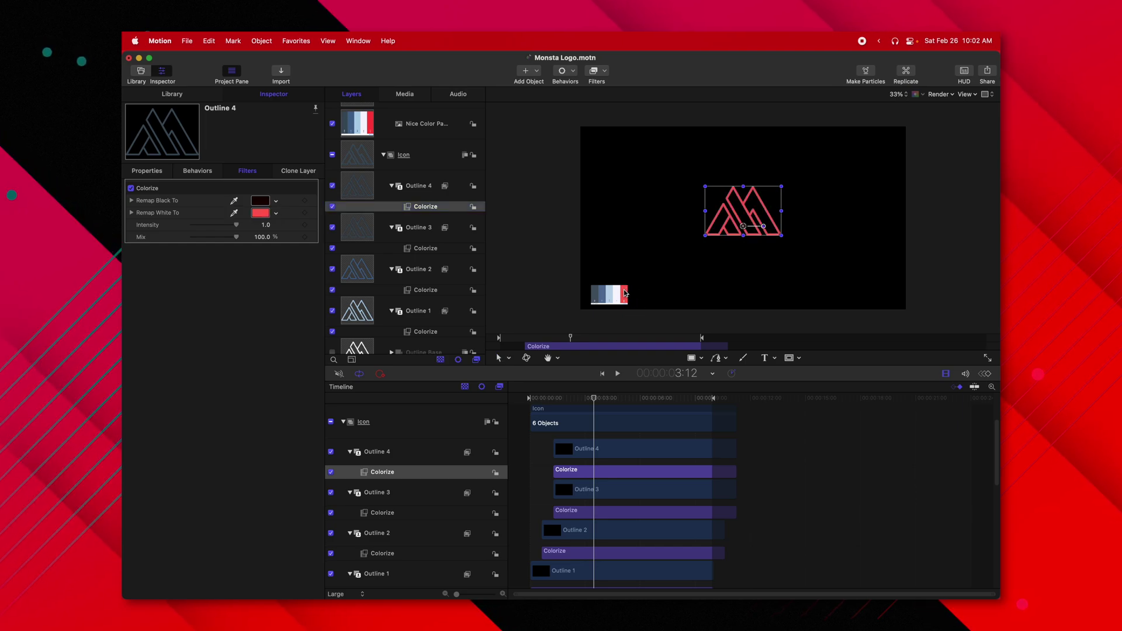
Delay the Outline 4 clip by about 14 frames and play from the start
left_click(566, 448)
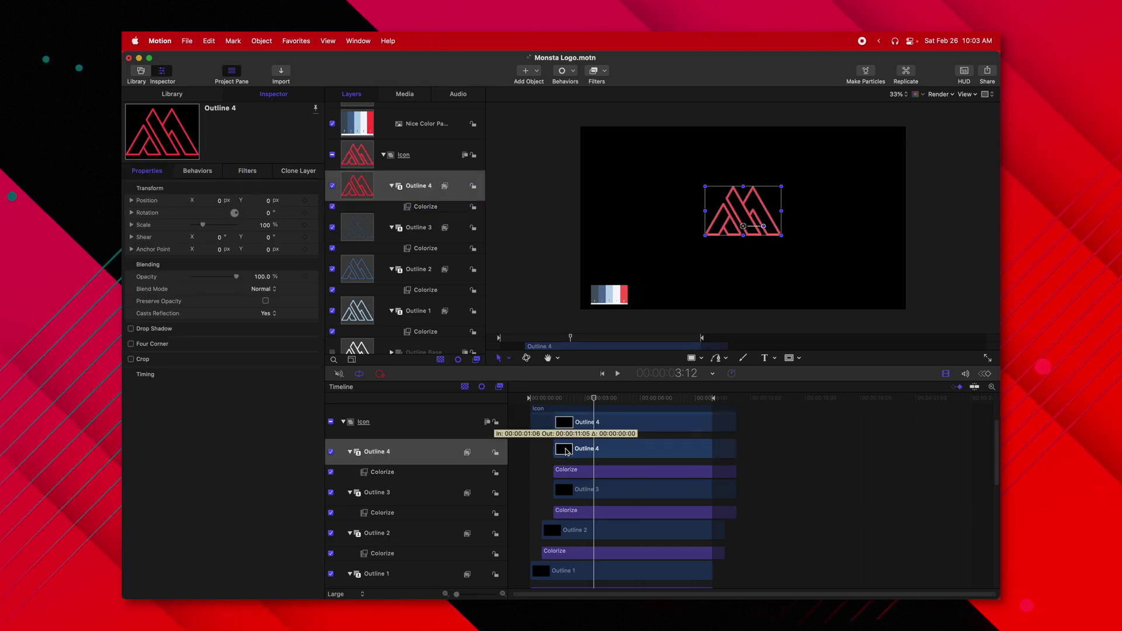
left_click_drag(565, 451, 576, 452)
key("Home")
key("space")
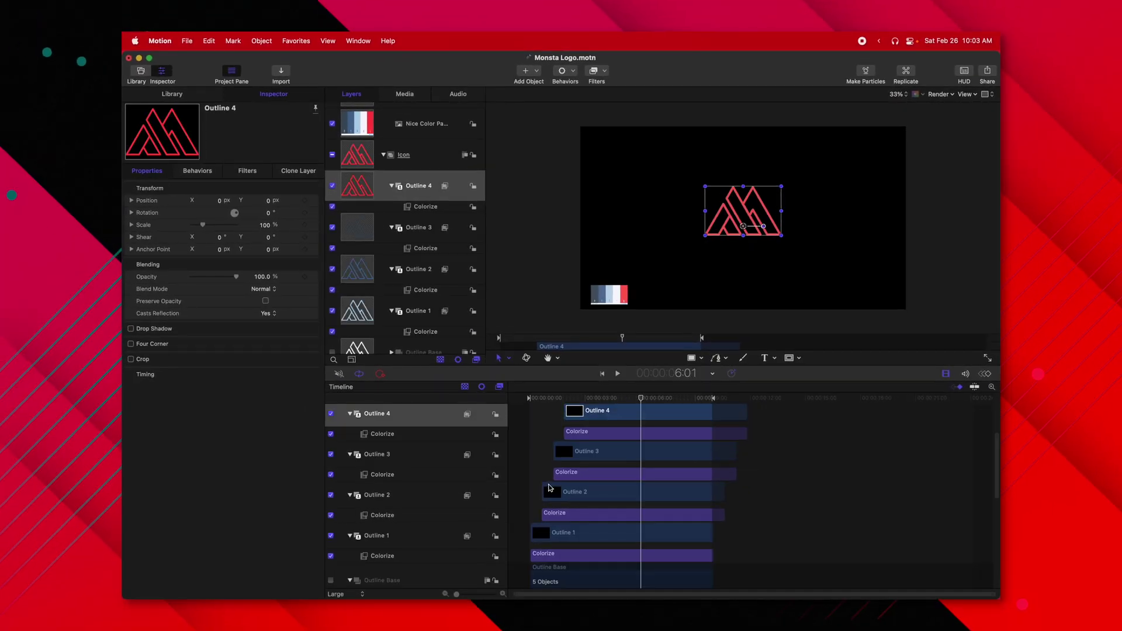
Nudge the Outline 2, 3 and 4 clips slightly earlier and replay the staggered timing
left_click_drag(549, 488, 544, 491)
left_click_drag(567, 453, 558, 453)
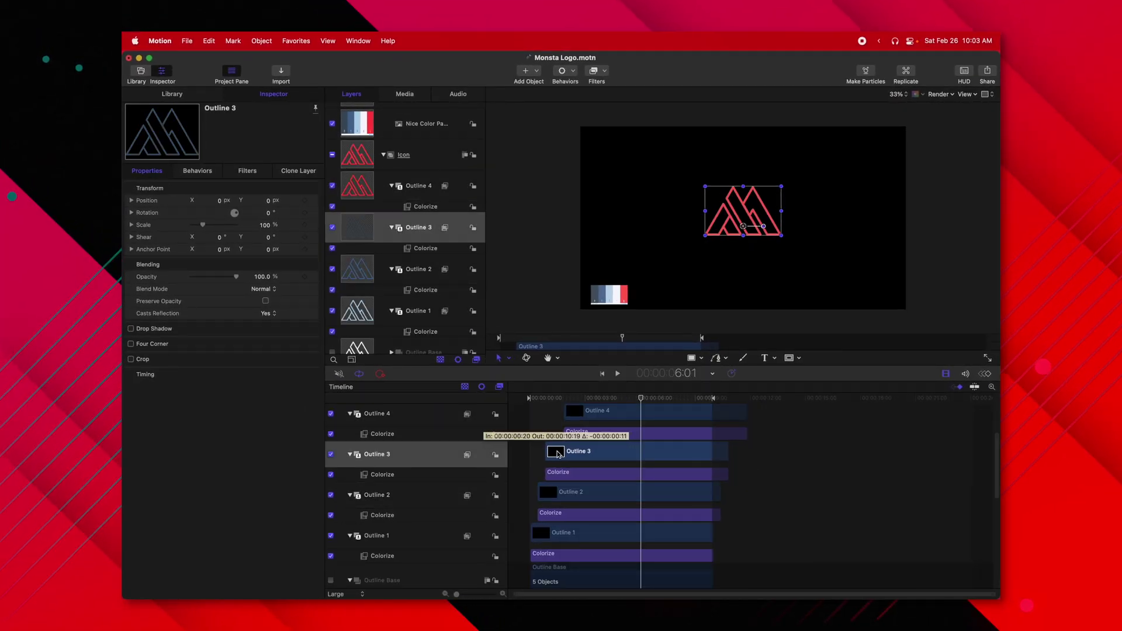
left_click_drag(590, 411, 576, 410)
key("Home")
key("space")
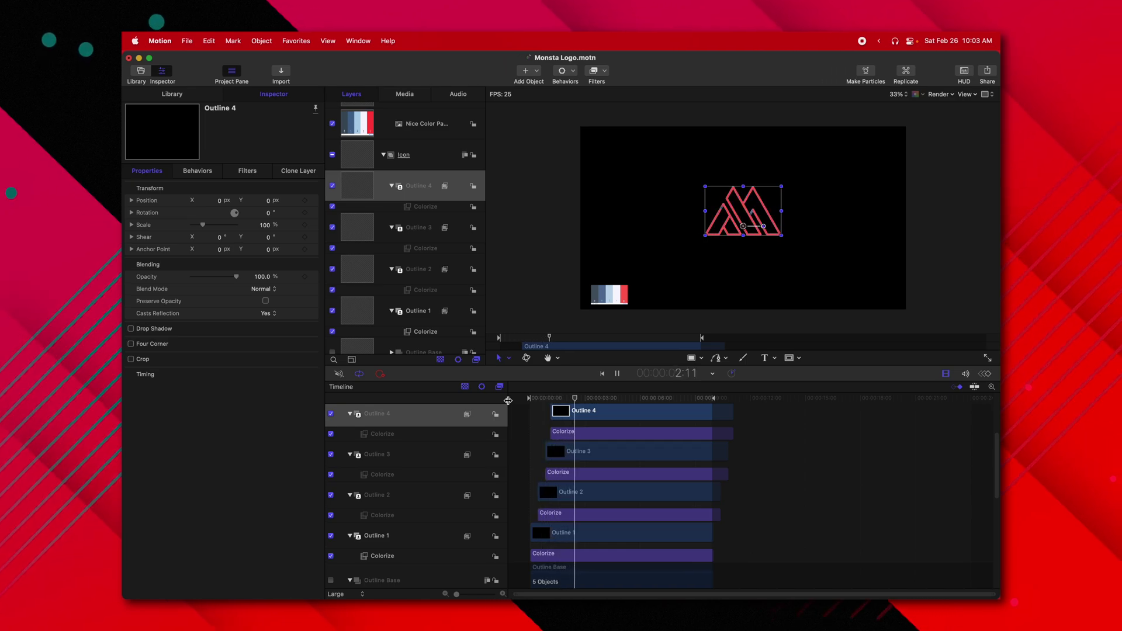
key("space")
scroll(534, 402, "up", 2)
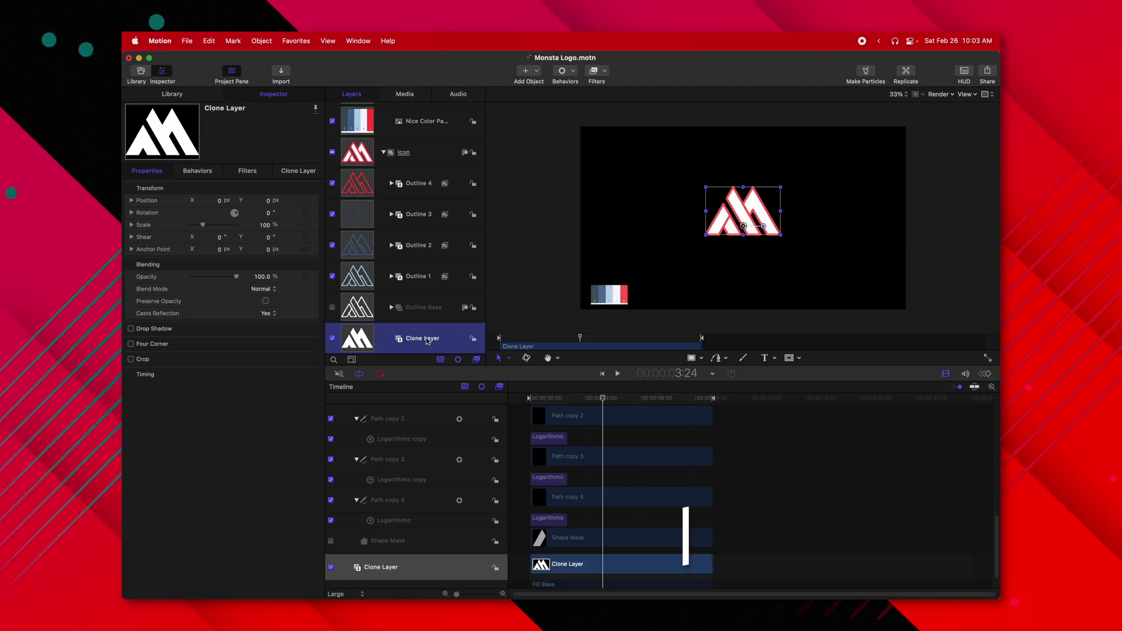
Clone Fill Base, move the clone directly under Icon, and rename it 'Fill 1'
key("k")
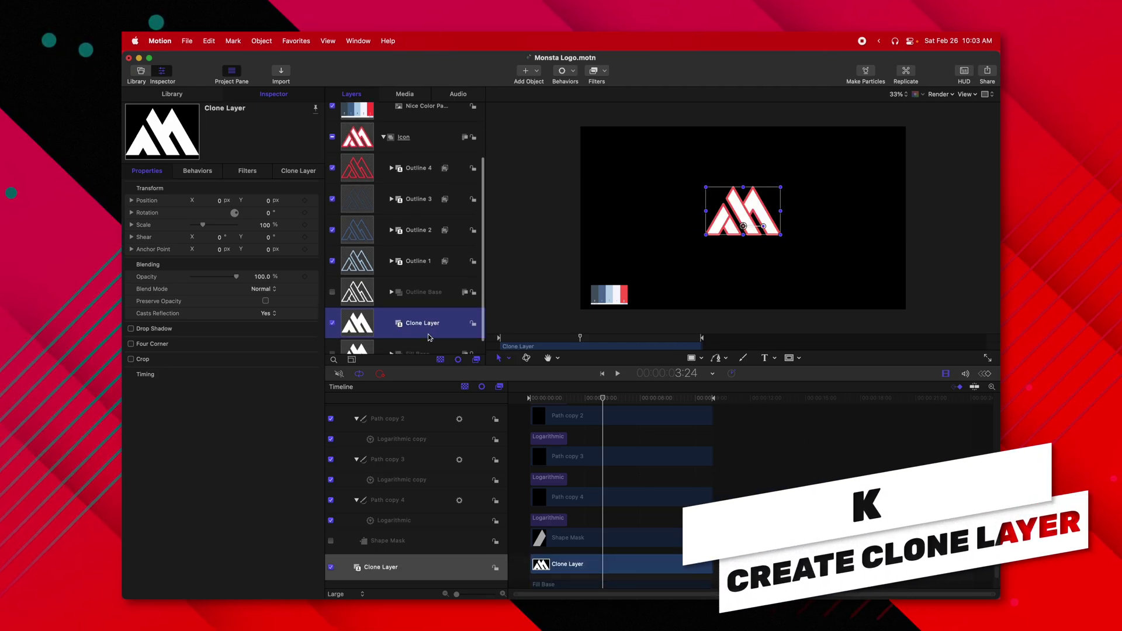
left_click_drag(423, 328, 402, 156)
scroll(418, 193, "up", 3)
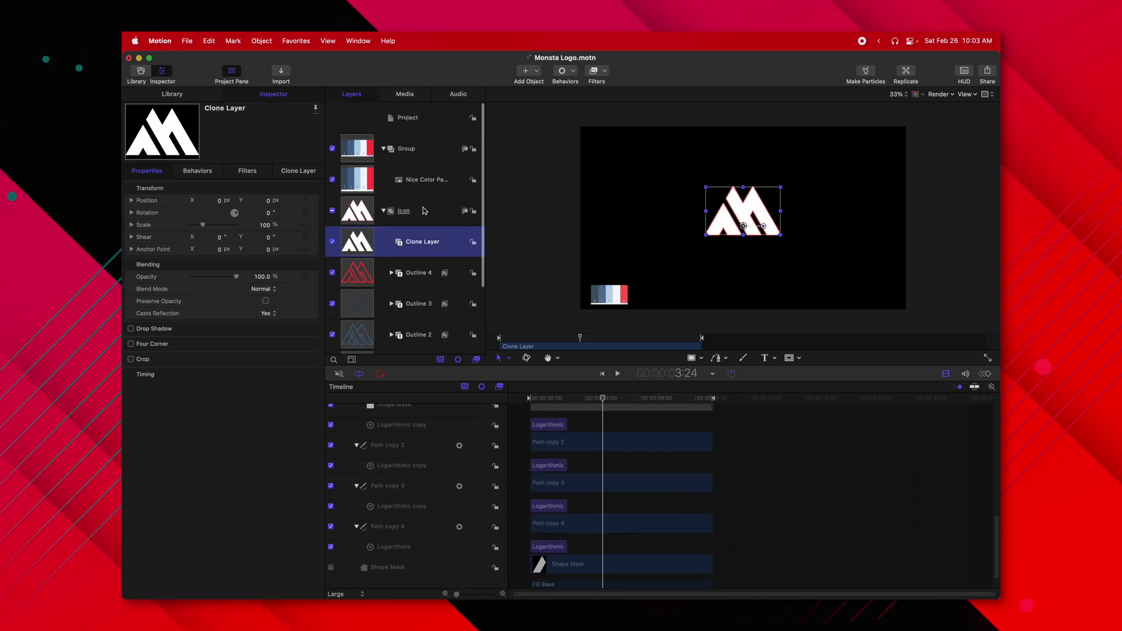
double_click(429, 246)
type("Fill 1")
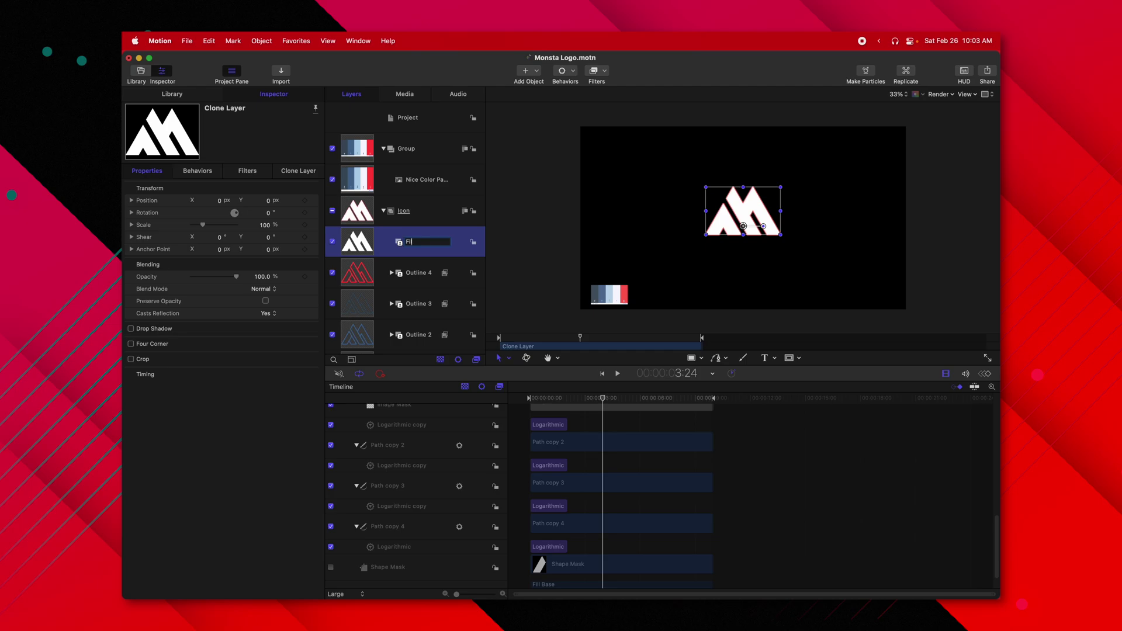
key("Return")
scroll(430, 278, "down", 3)
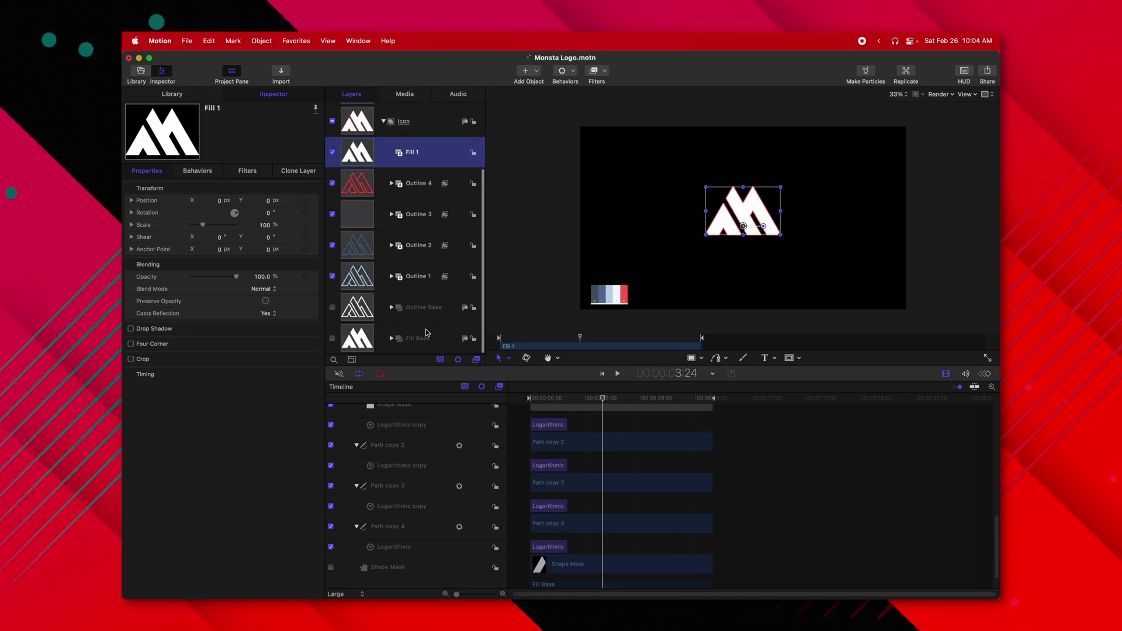
left_click(426, 333)
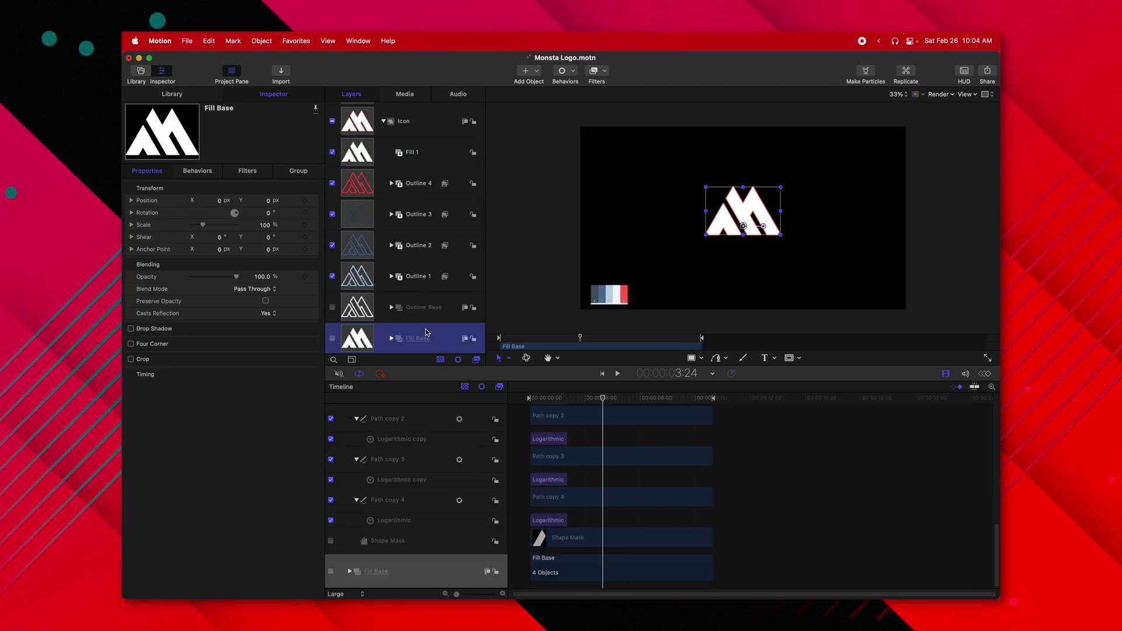
left_click(566, 400)
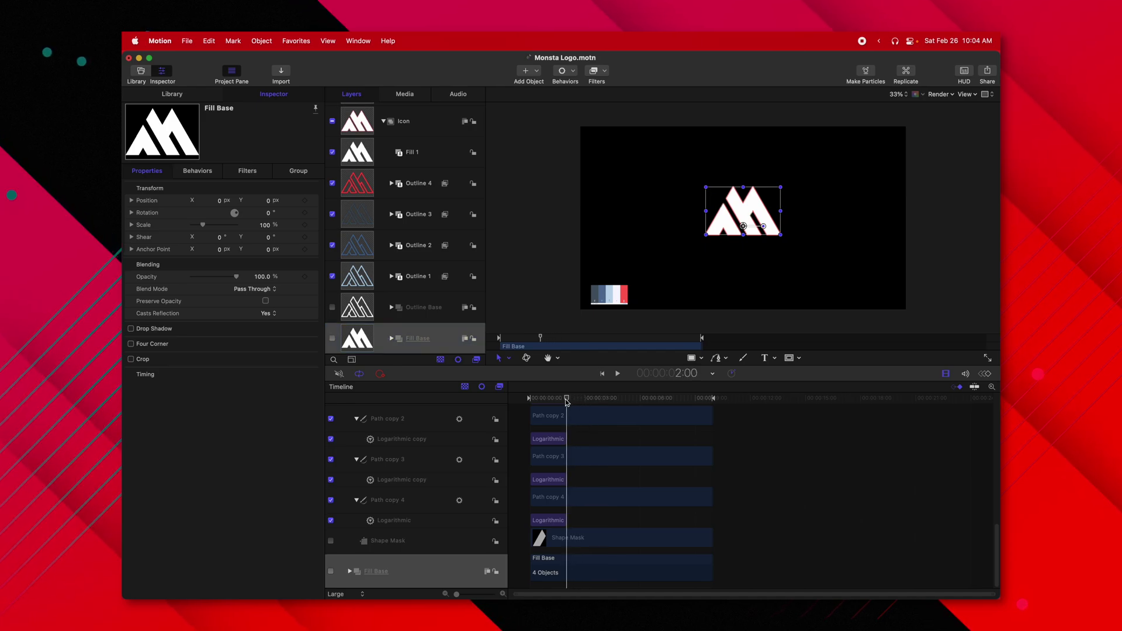
Hide Fill 1, mark where the red outlines finish drawing, and park the playhead at 2:09
left_click_drag(566, 400, 541, 401)
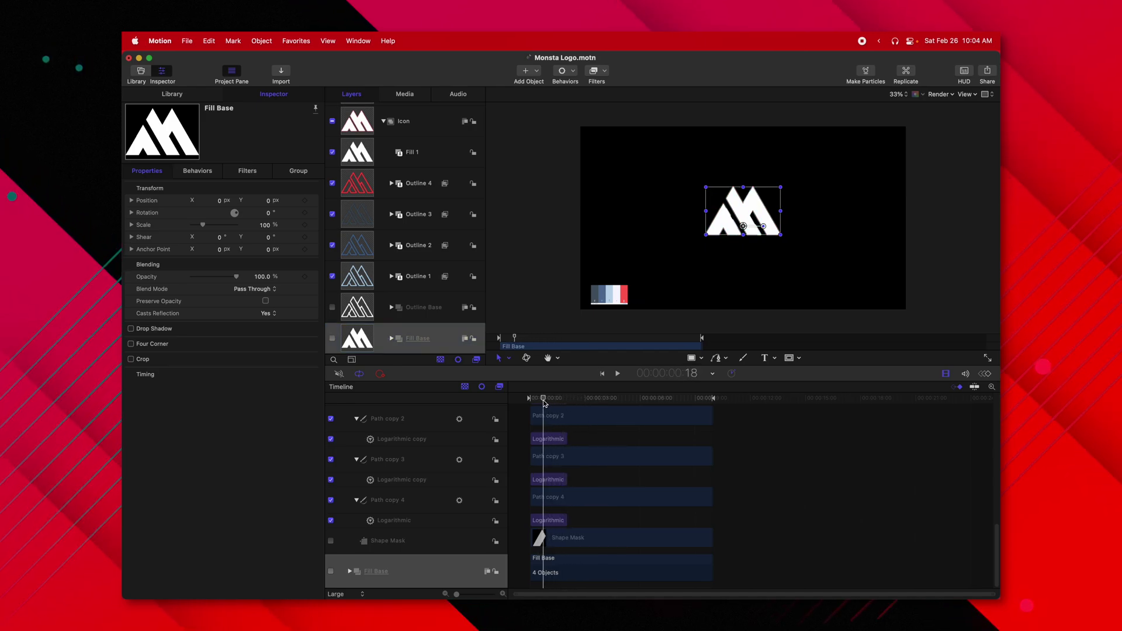
left_click(541, 399)
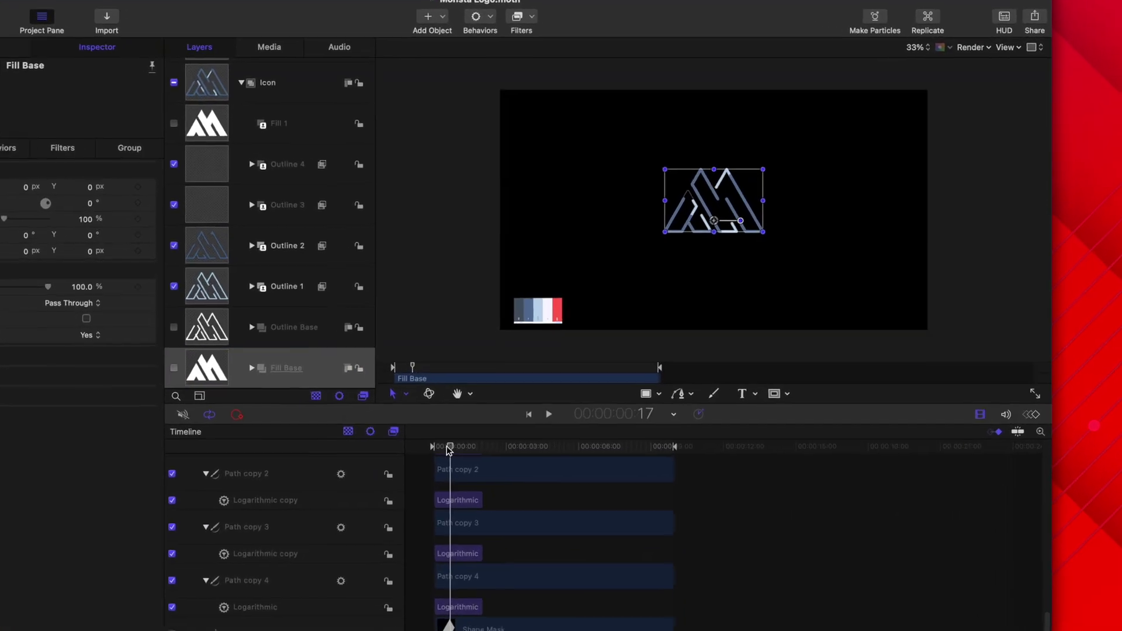
left_click_drag(449, 449, 484, 449)
left_click_drag(303, 557, 320, 562)
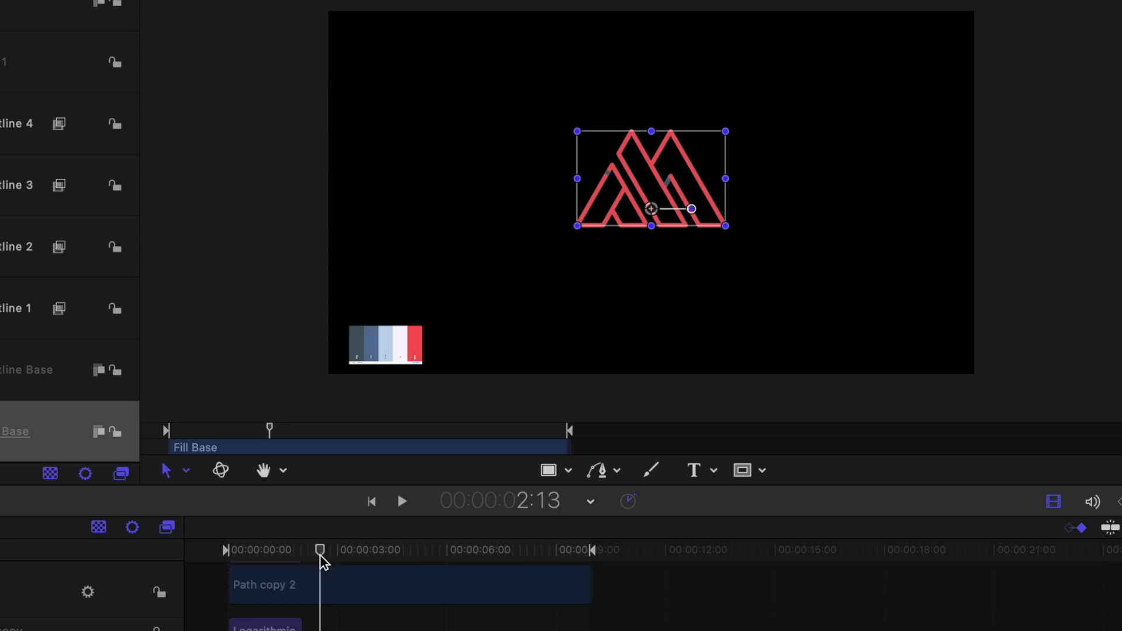
key("shift+m")
left_click(308, 555)
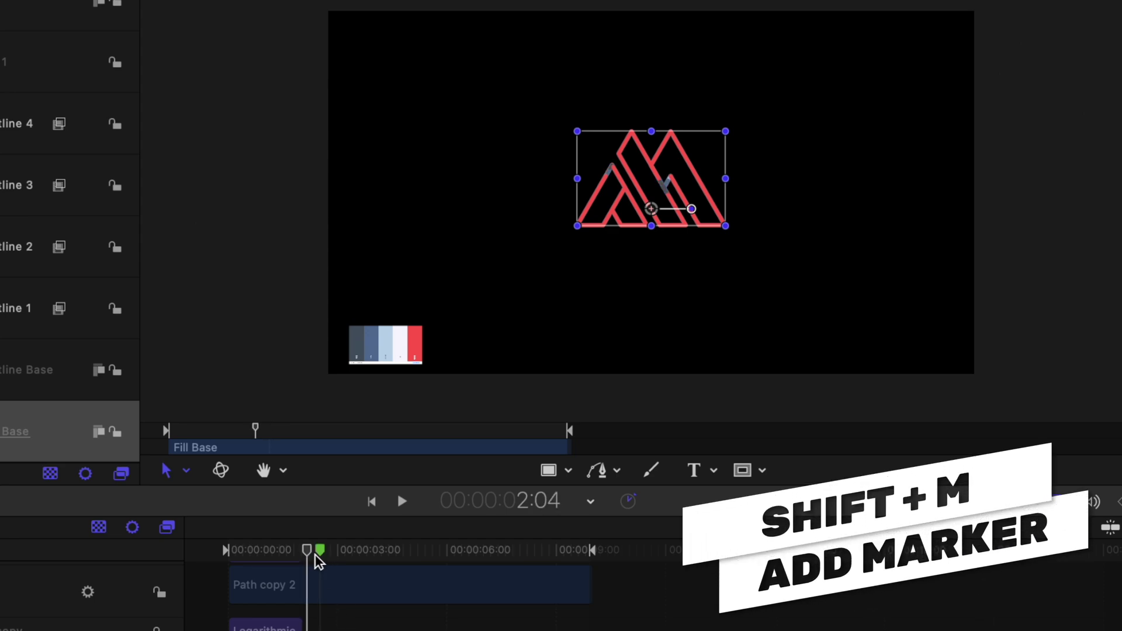
left_click_drag(309, 556, 309, 554)
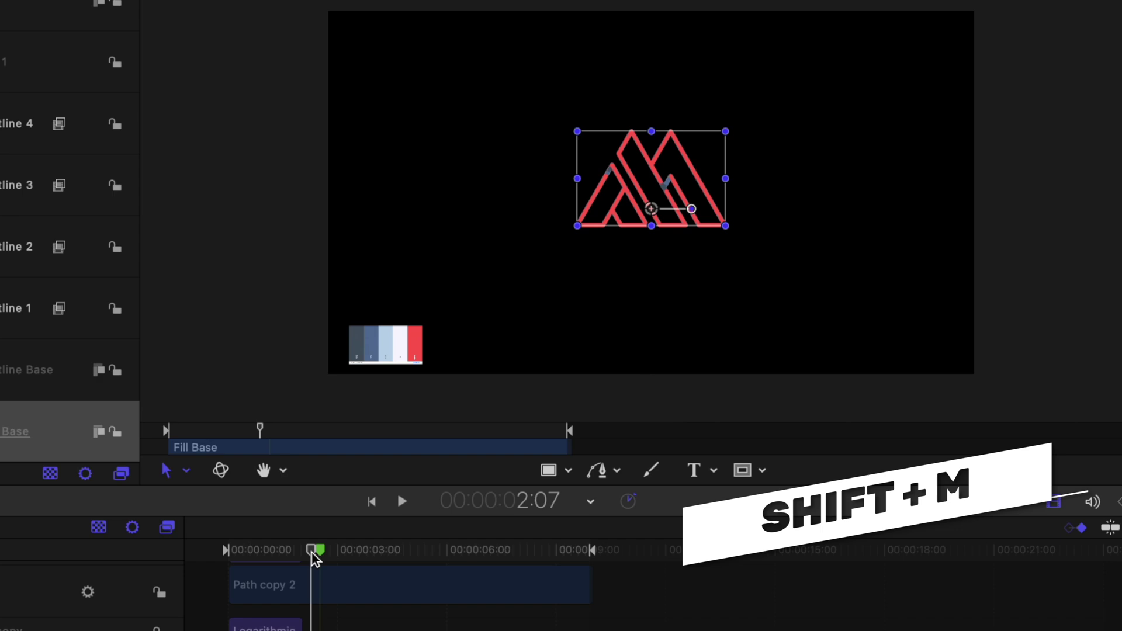
left_click_drag(312, 554, 315, 554)
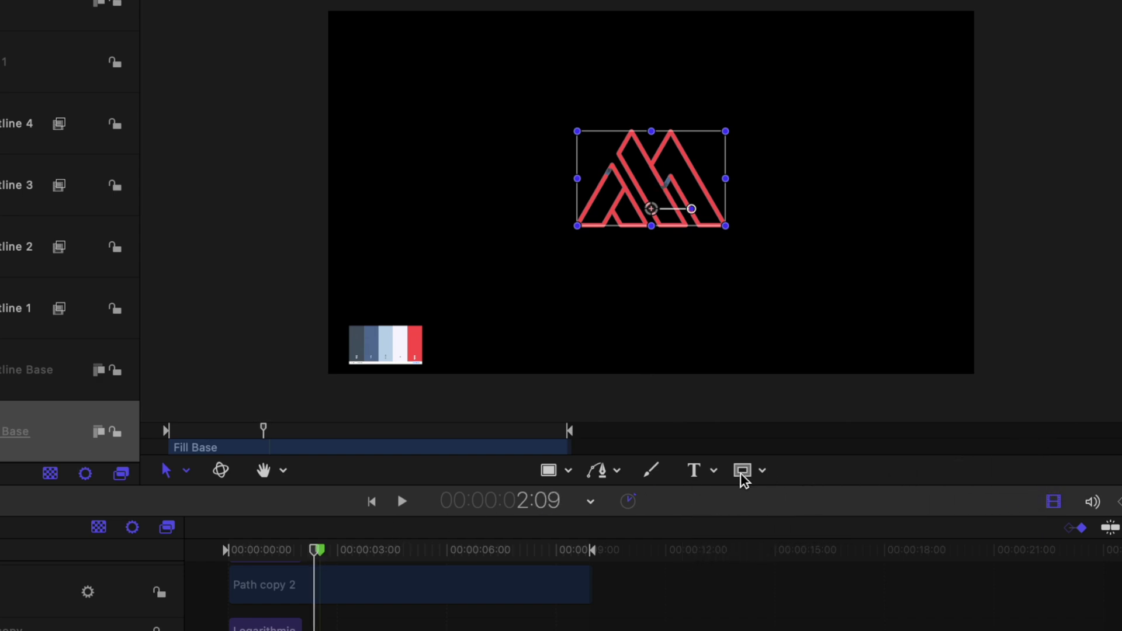
Draw a small circle mask on Fill Base just left of the logo
left_click(759, 474)
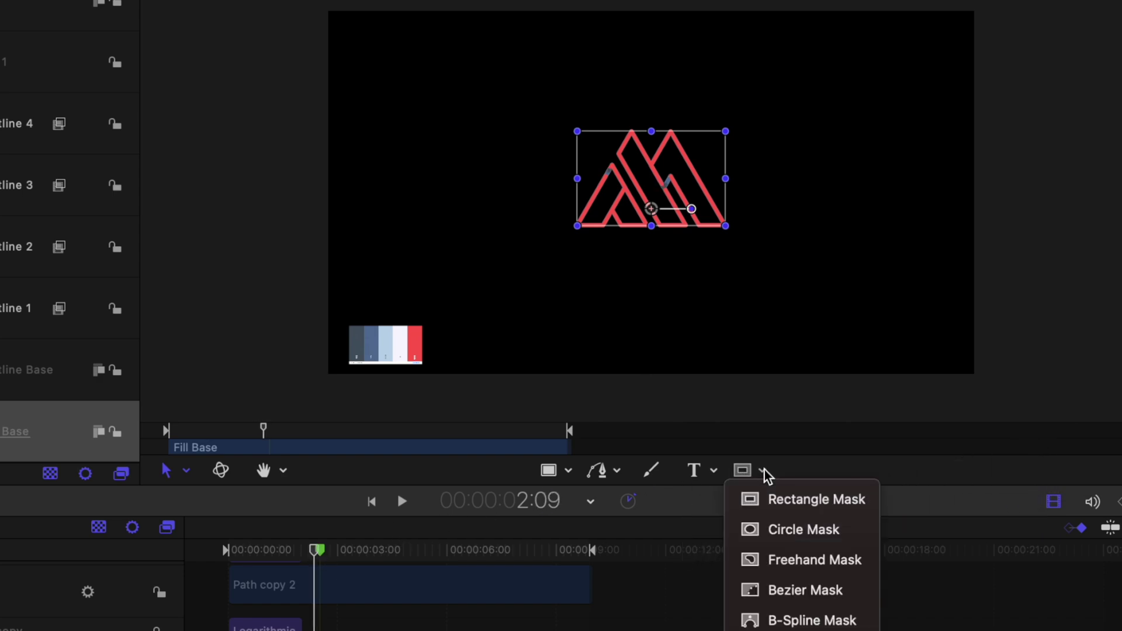
left_click(782, 530)
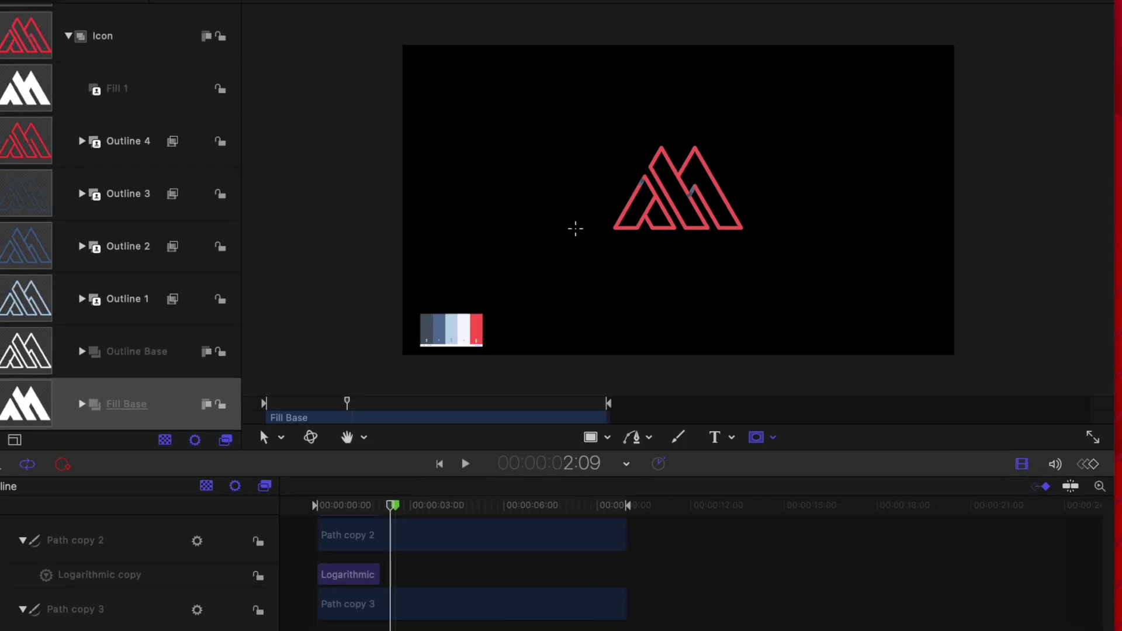
left_click_drag(548, 237, 563, 252)
left_click_drag(698, 248, 700, 250)
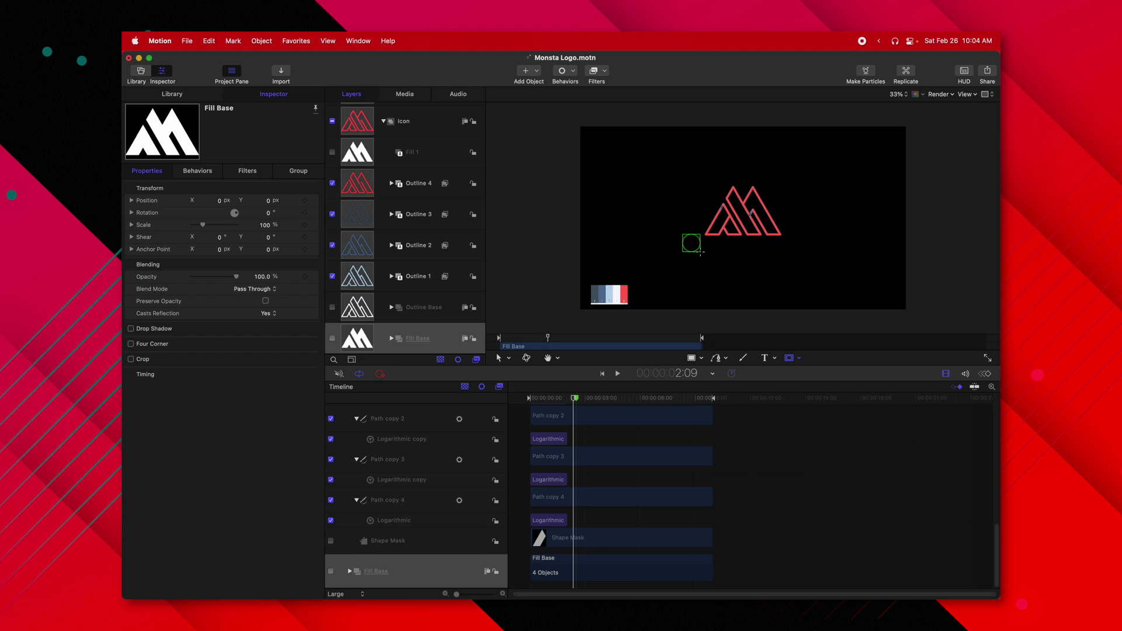
Keyframe the mask position at 2:09, then move it up-right and enlarge it around the logo by 3:06
left_click(299, 171)
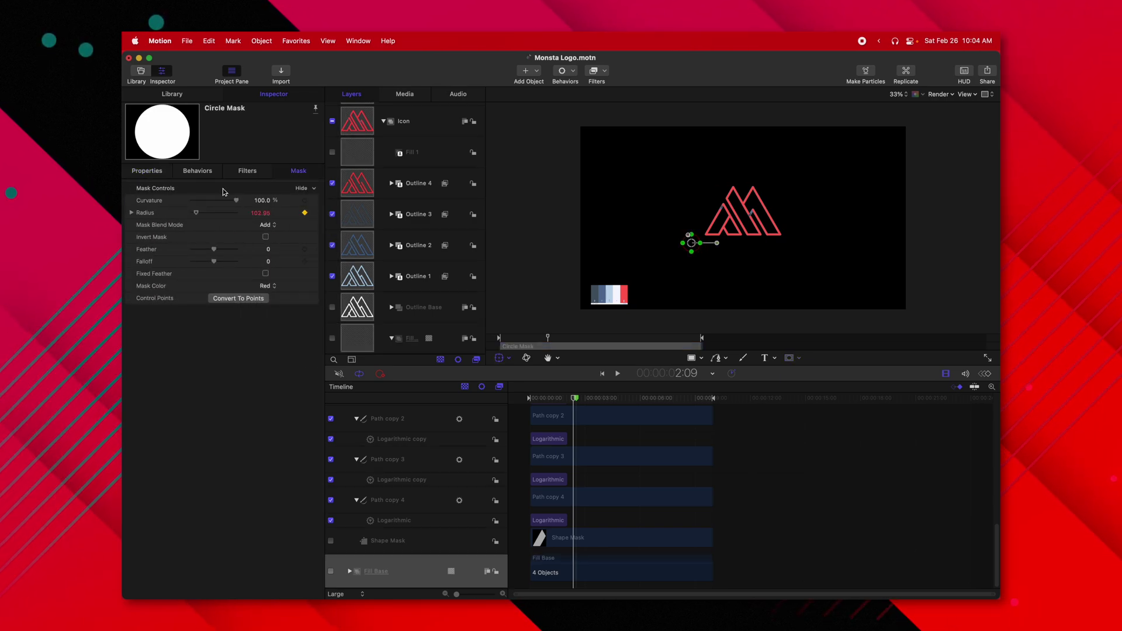
left_click(146, 170)
left_click(305, 201)
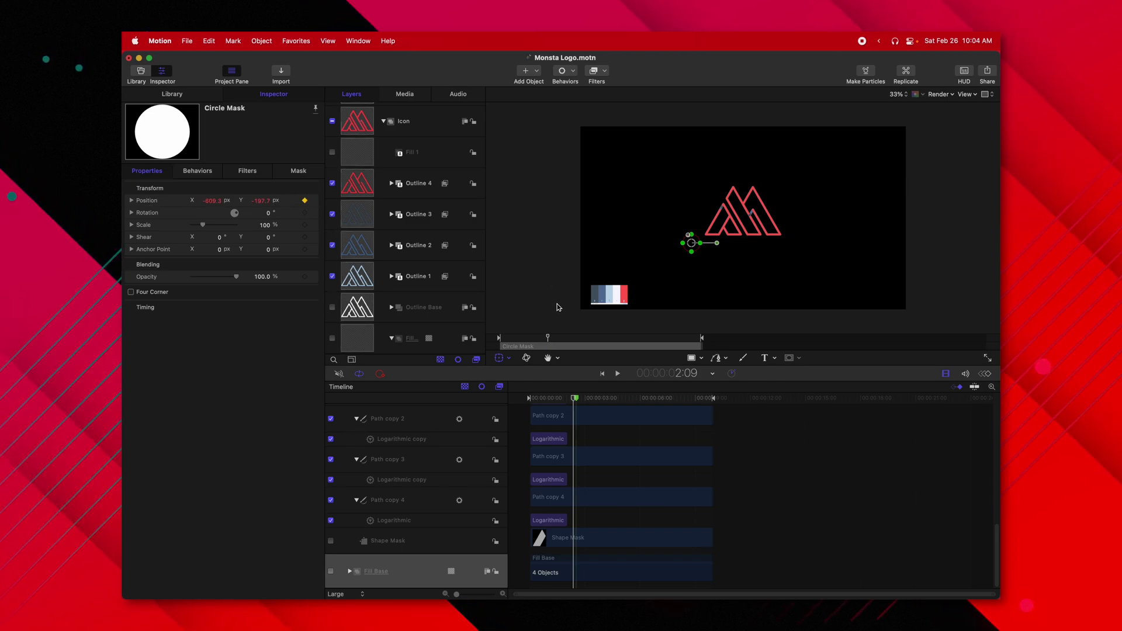
left_click_drag(572, 402, 589, 401)
left_click_drag(692, 243, 811, 172)
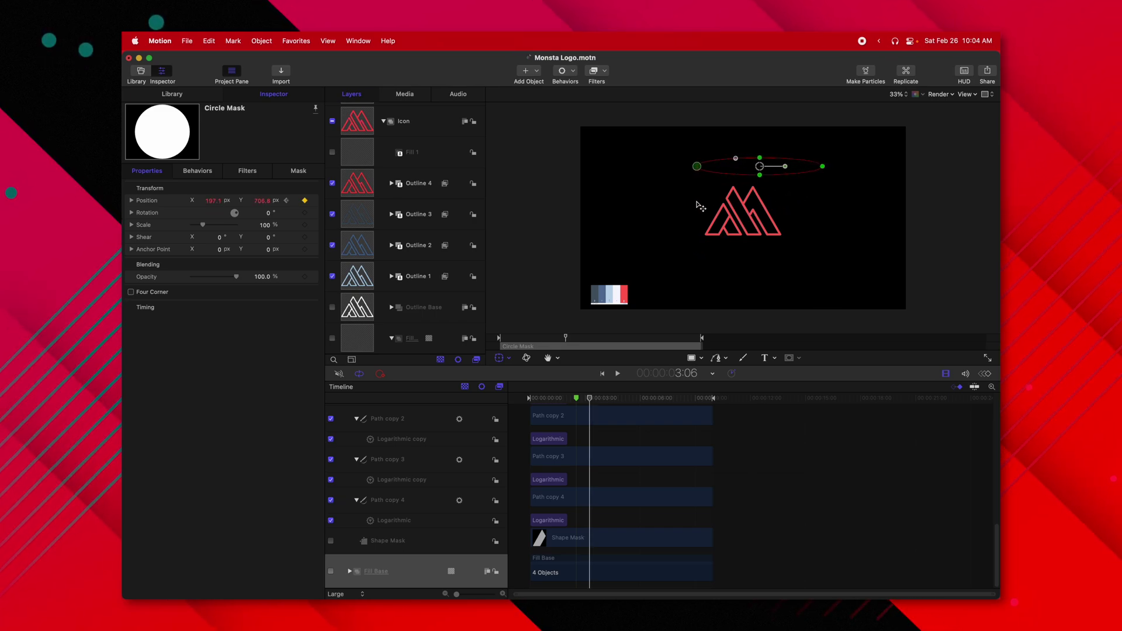
key("super+z")
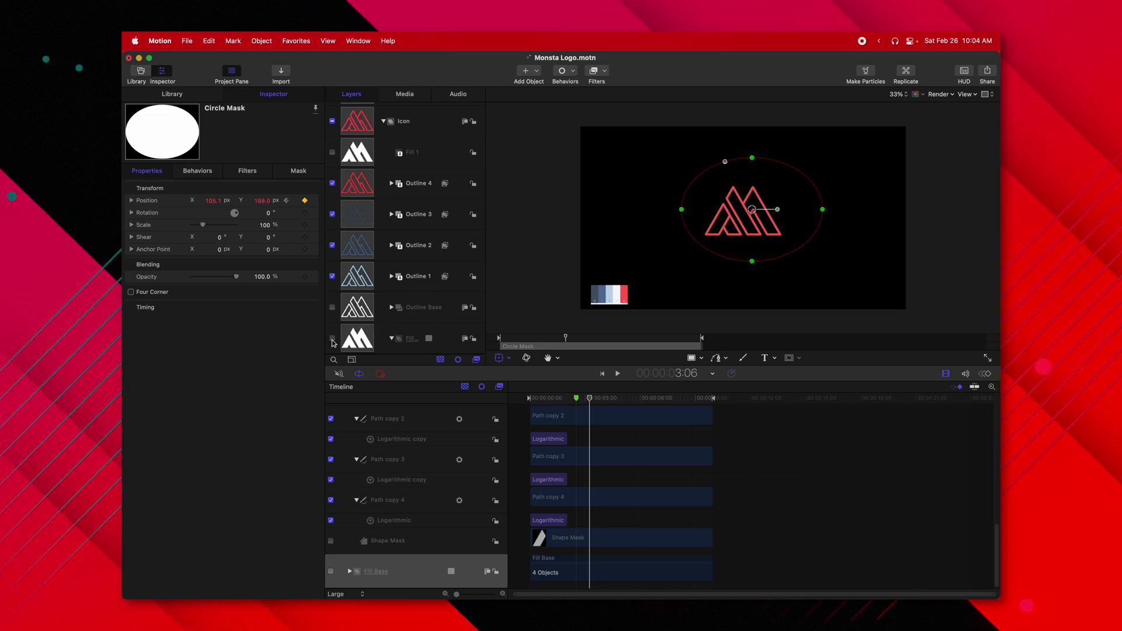
Turn on Fill 1 and preview the logo animation from the start
left_click(332, 152)
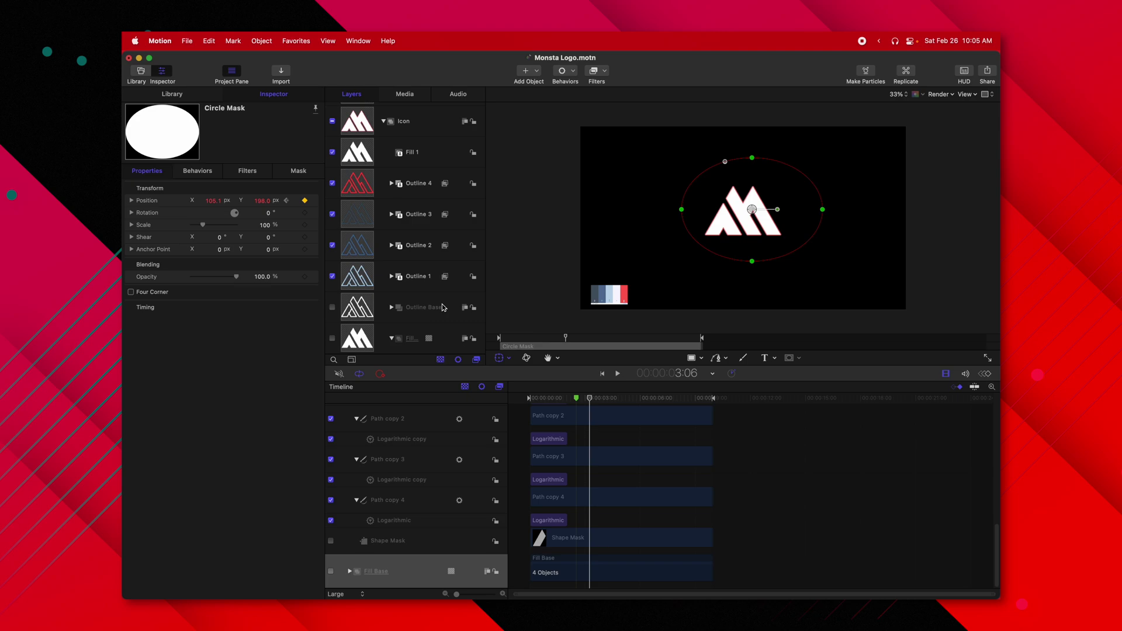
left_click(529, 398)
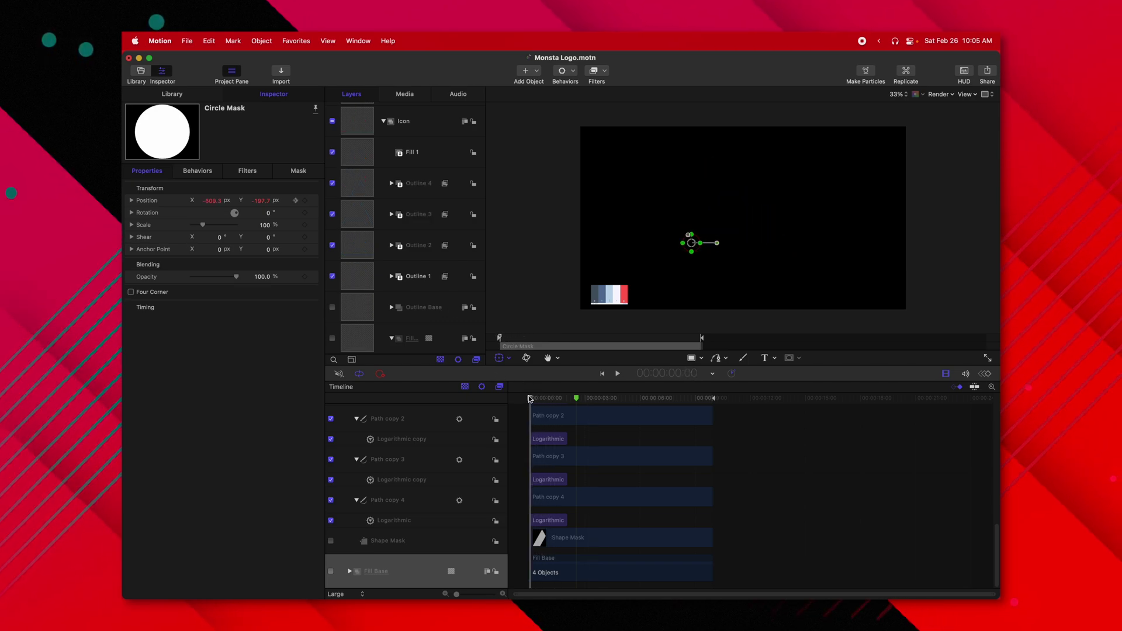
key("space")
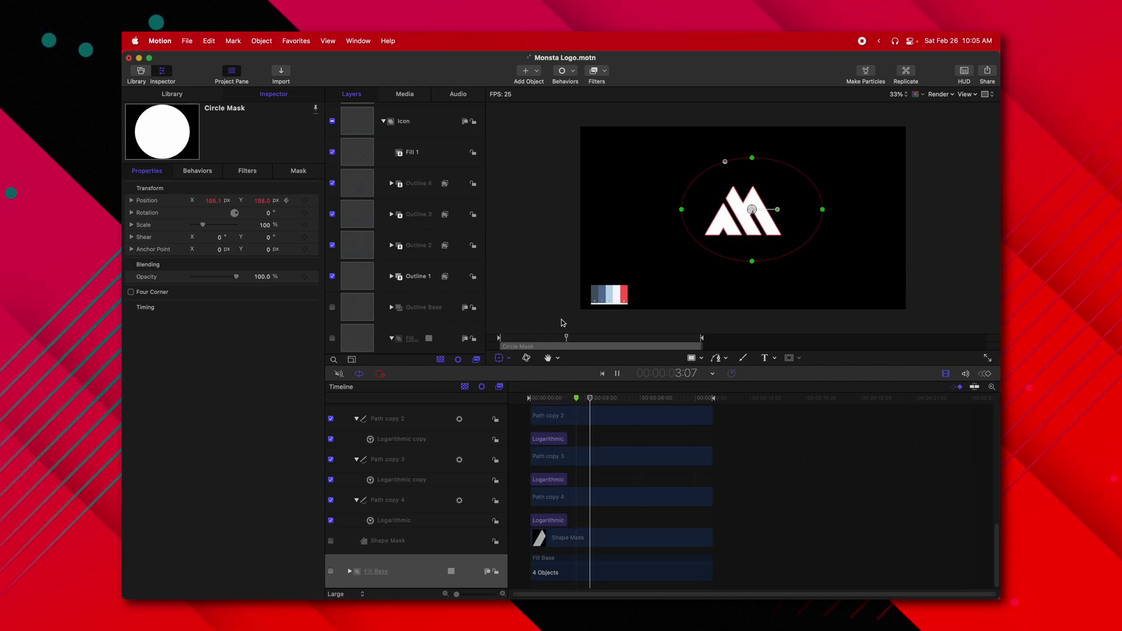
key("space")
Show the Circle Mask's keyframes in the timeline and replay the reveal
left_click(408, 335)
scroll(407, 328, "down", 2)
left_click(426, 311)
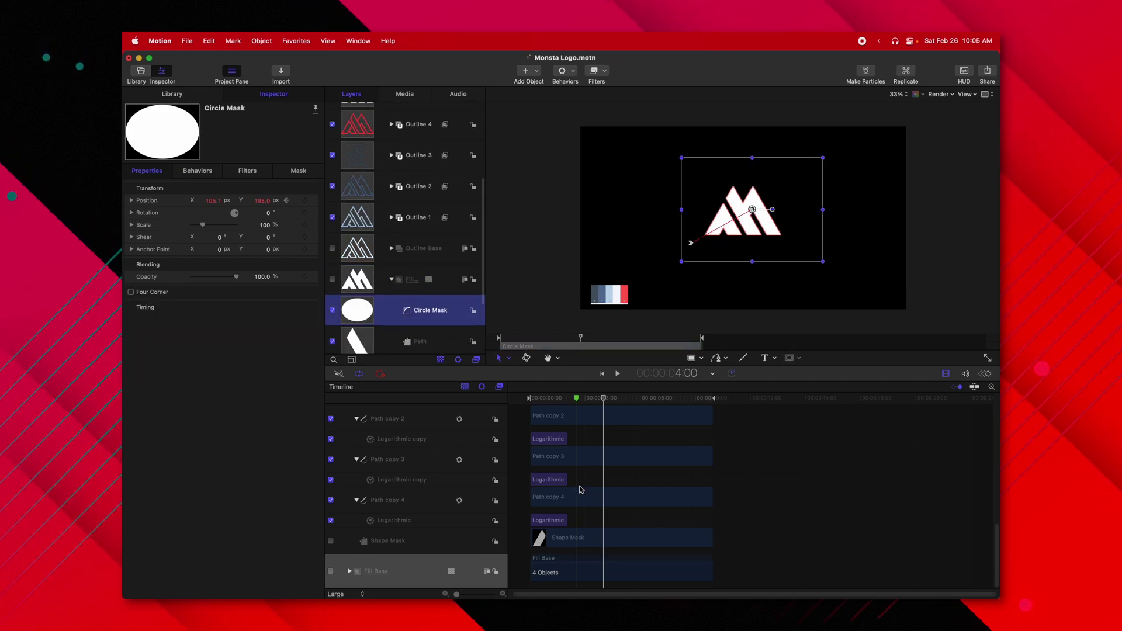
scroll(581, 490, "down", 3)
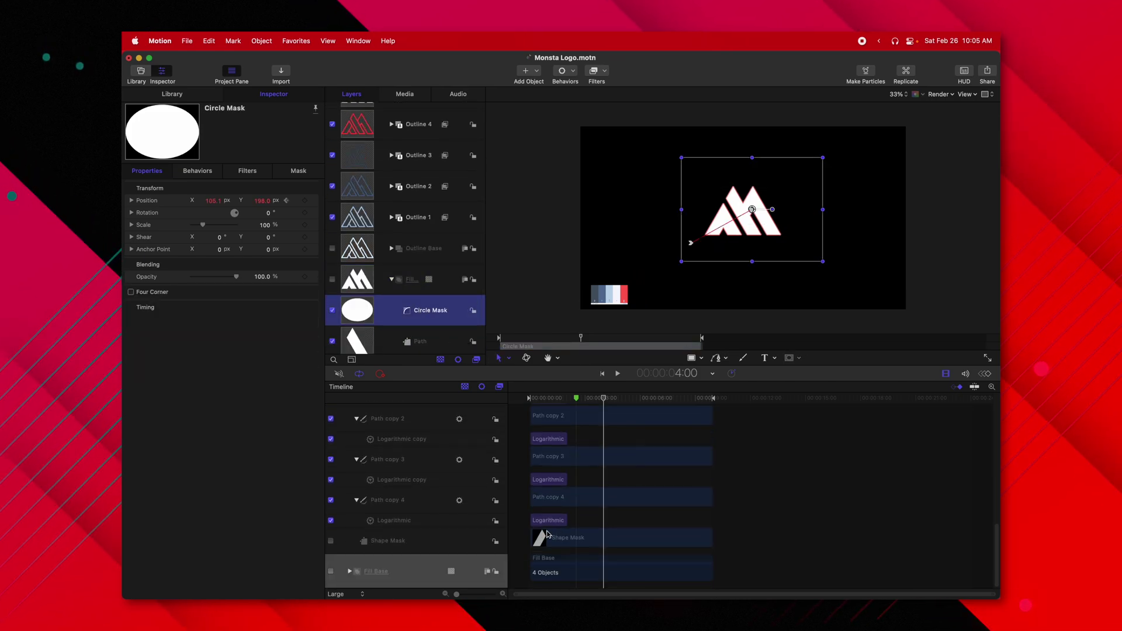
scroll(548, 535, "down", 3)
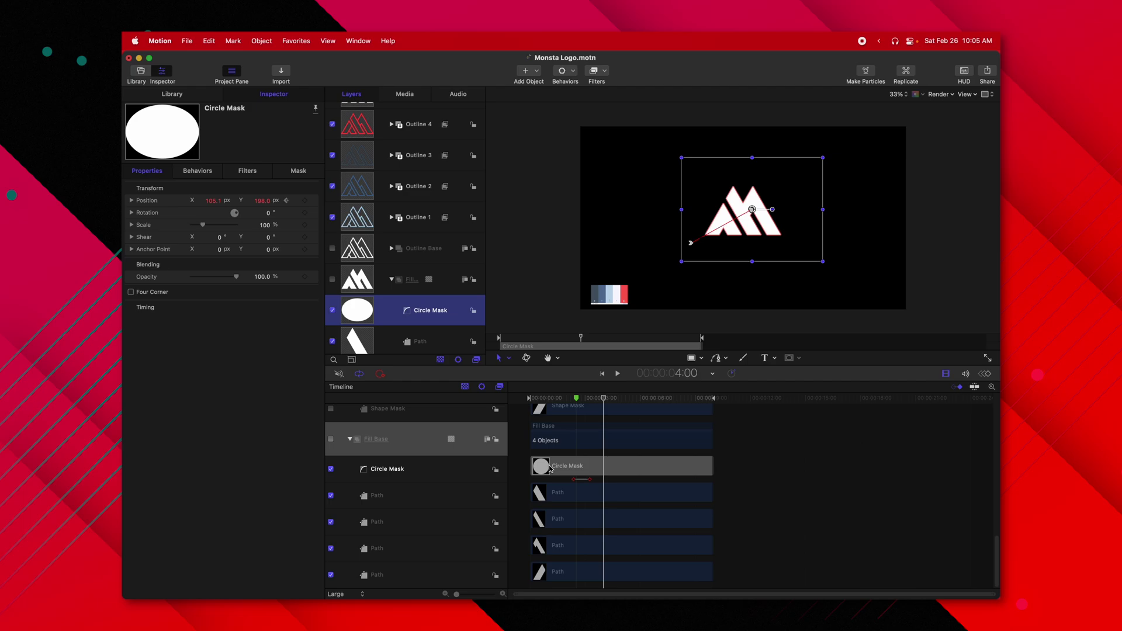
left_click(588, 481)
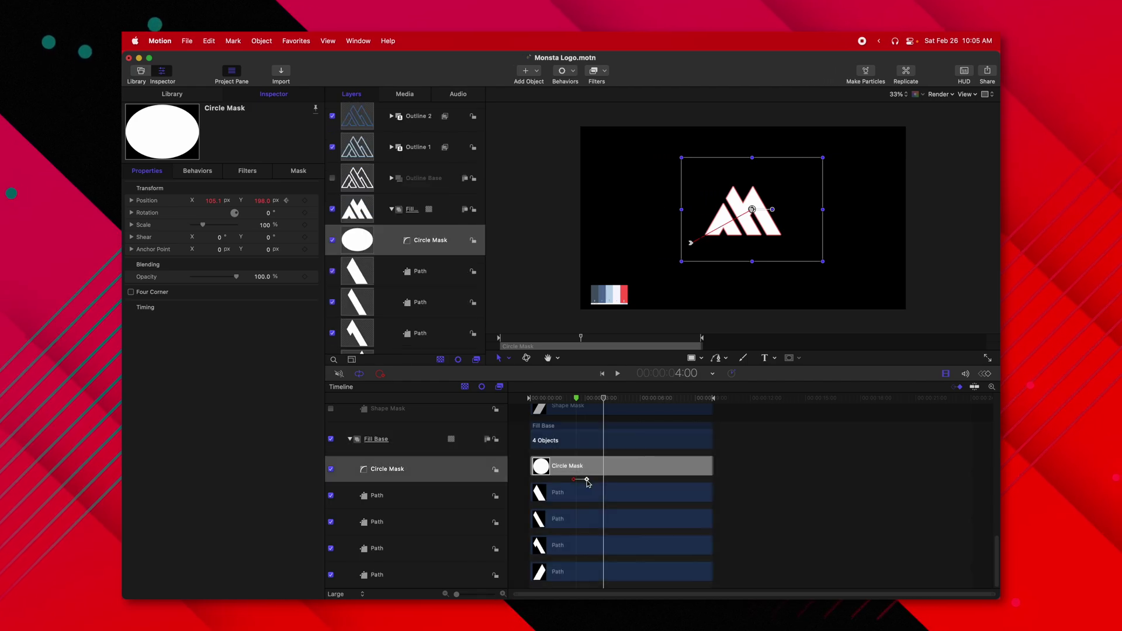
left_click(570, 400)
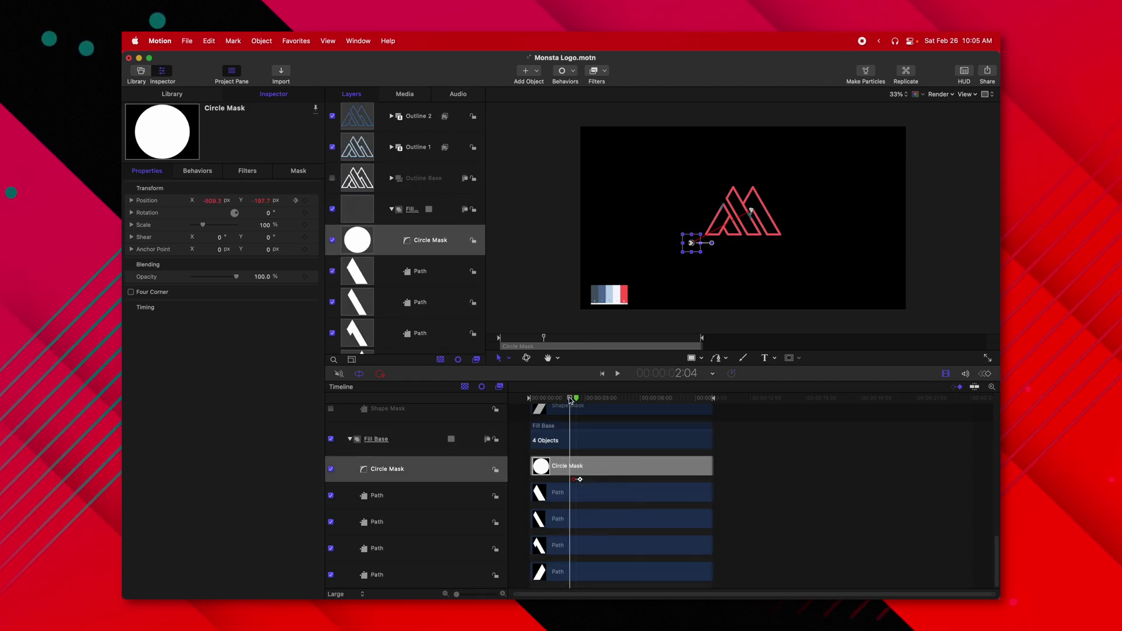
key("space")
left_click(753, 196)
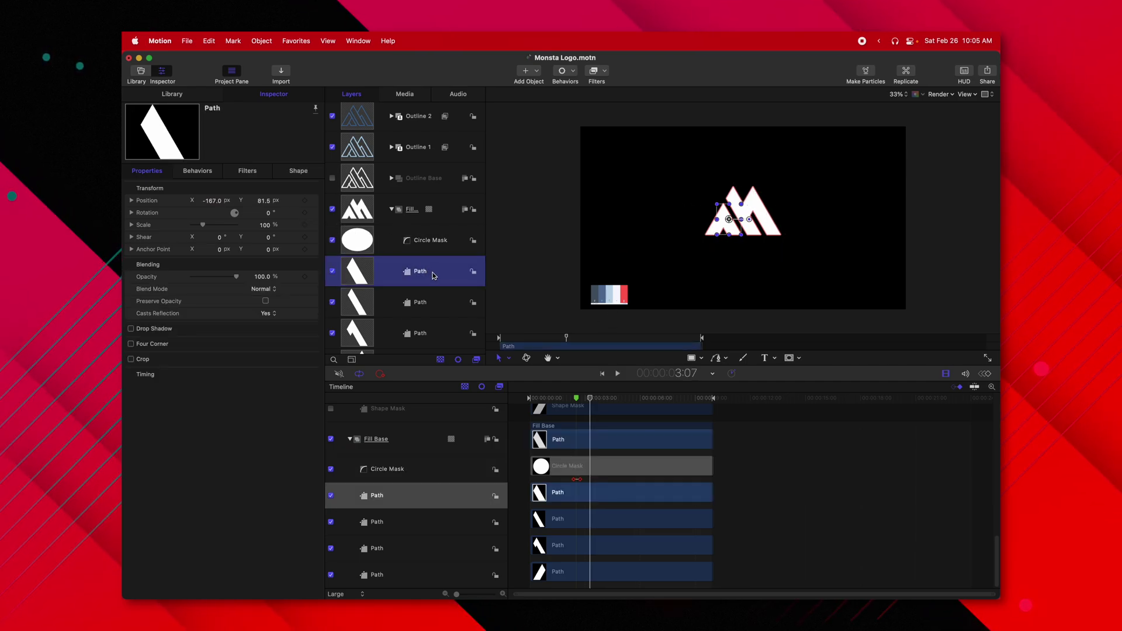
Give the four Fill Base paths a white outline of width 20, then deselect and preview
scroll(434, 275, "down", 2)
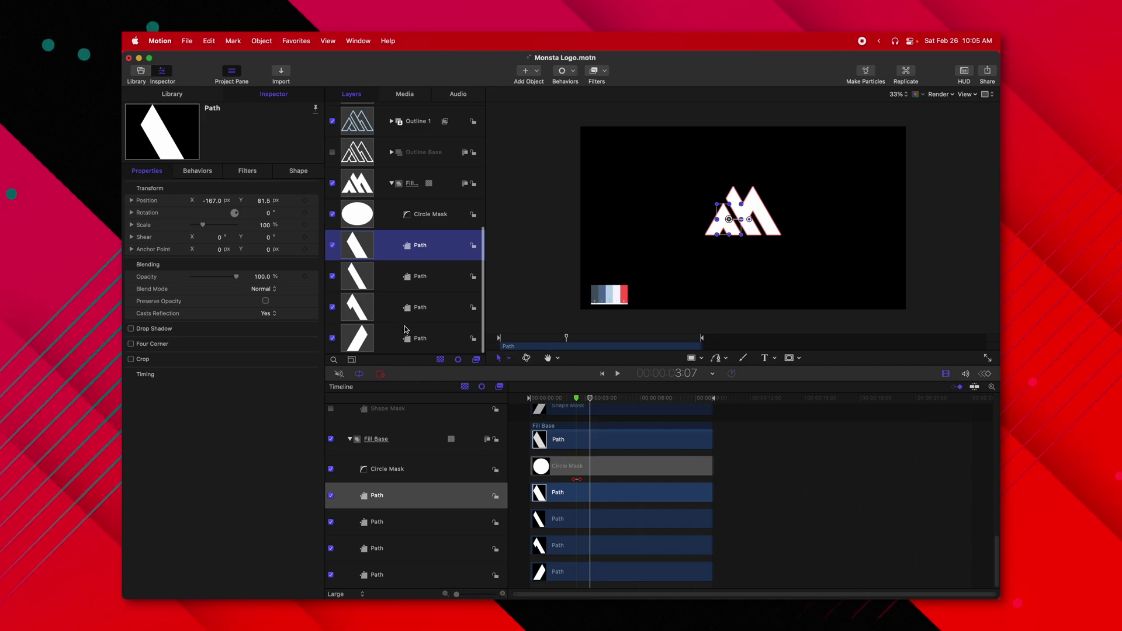
left_click(457, 350, "shift")
left_click(291, 174)
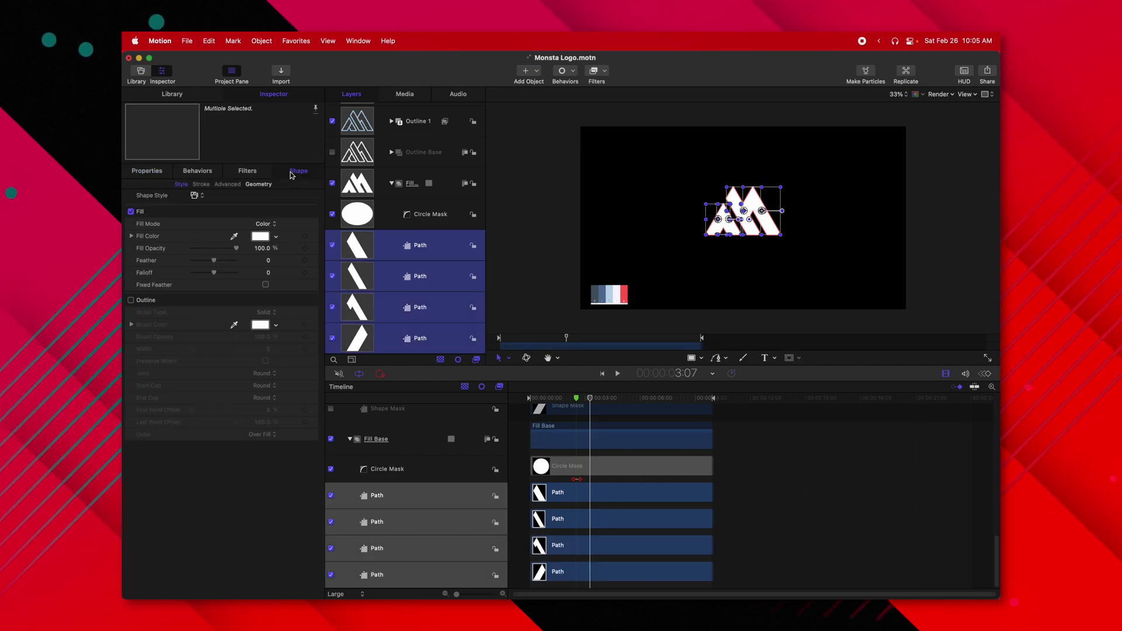
left_click(131, 301)
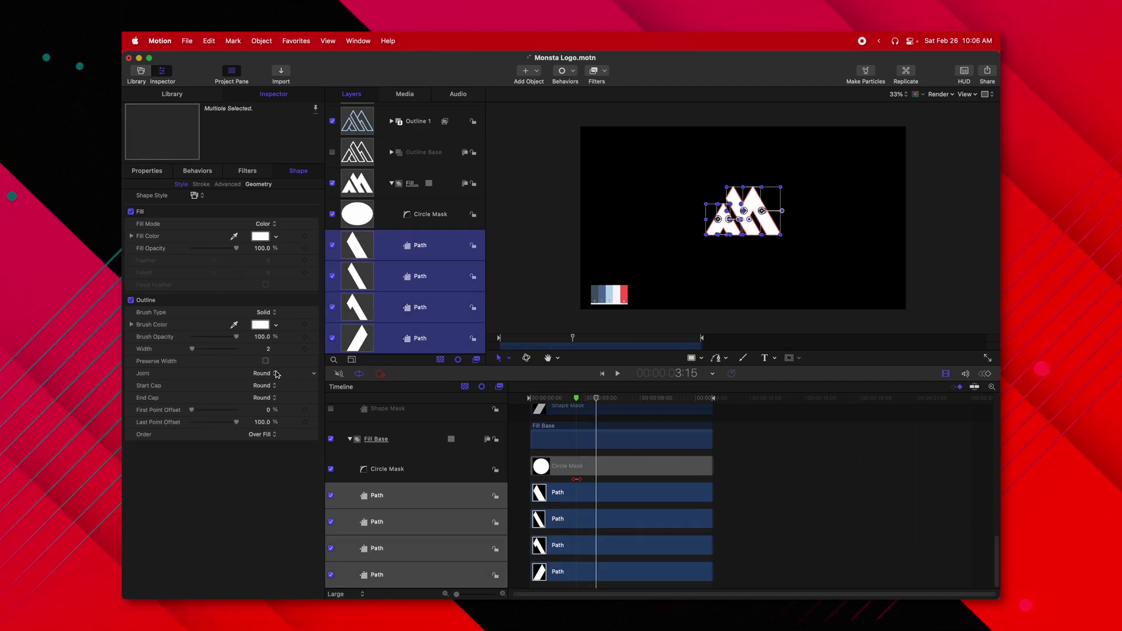
left_click(269, 350)
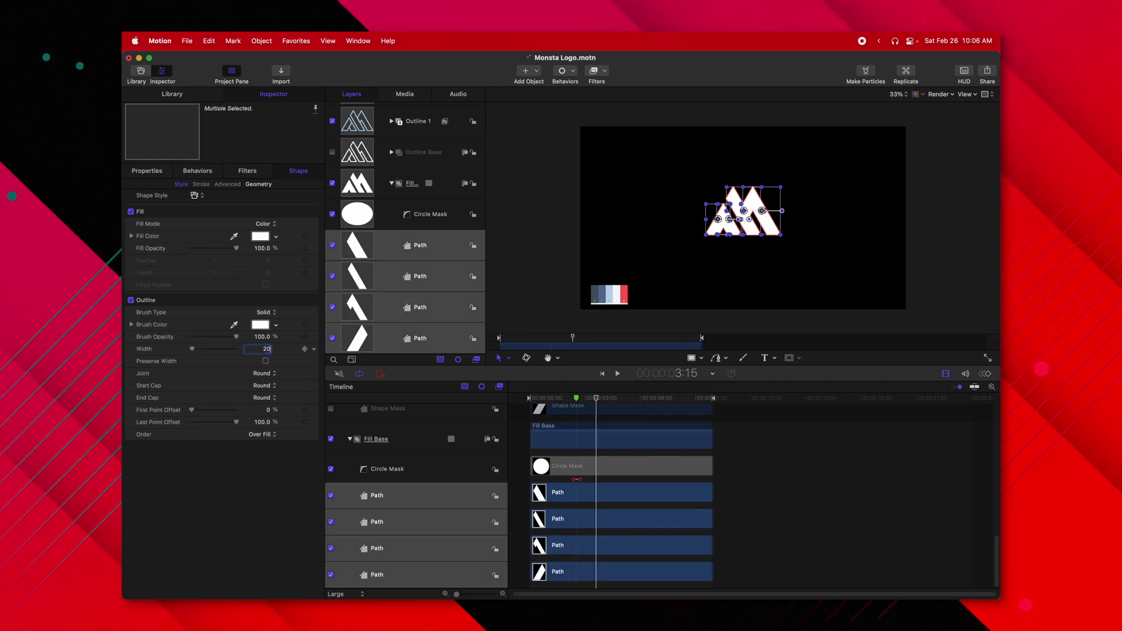
left_click(593, 401)
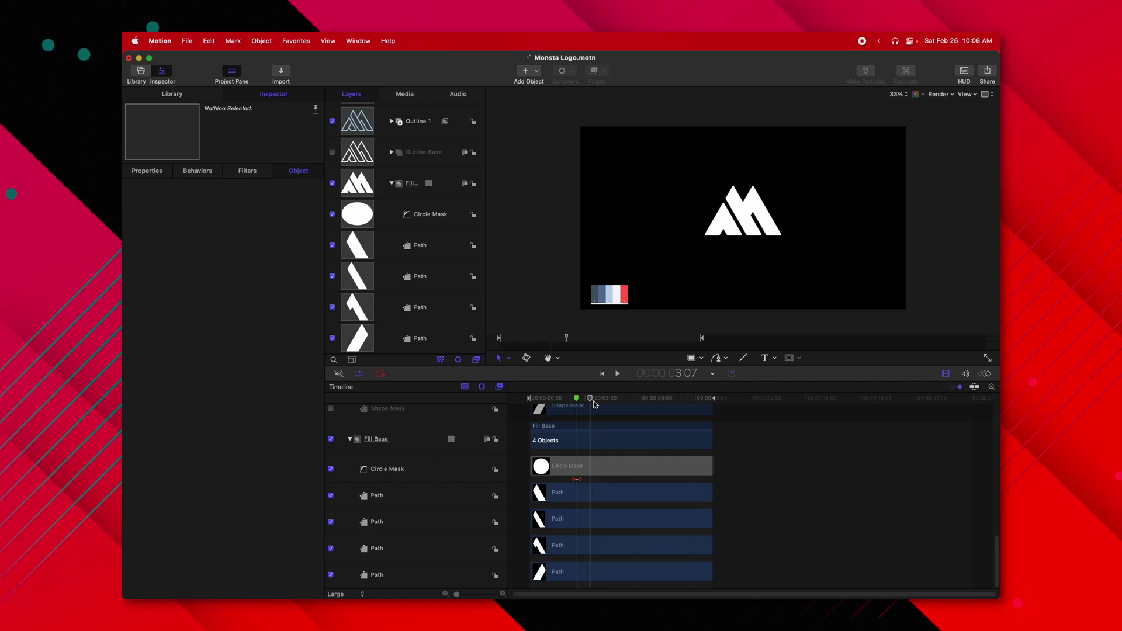
key("space")
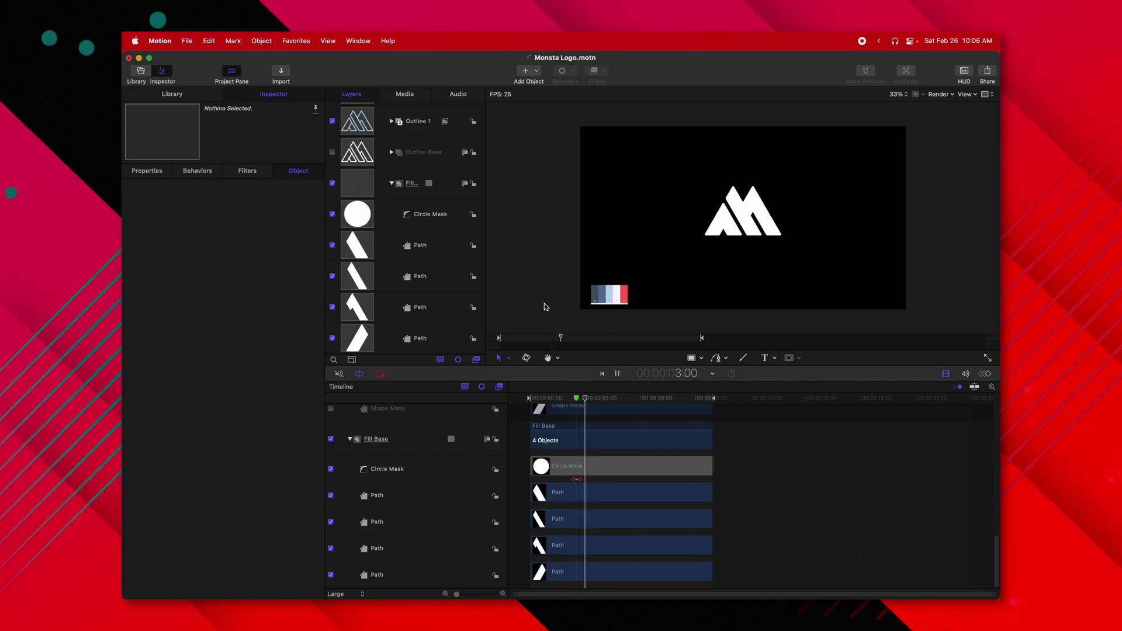
scroll(451, 203, "up", 3)
scroll(366, 214, "down", 3)
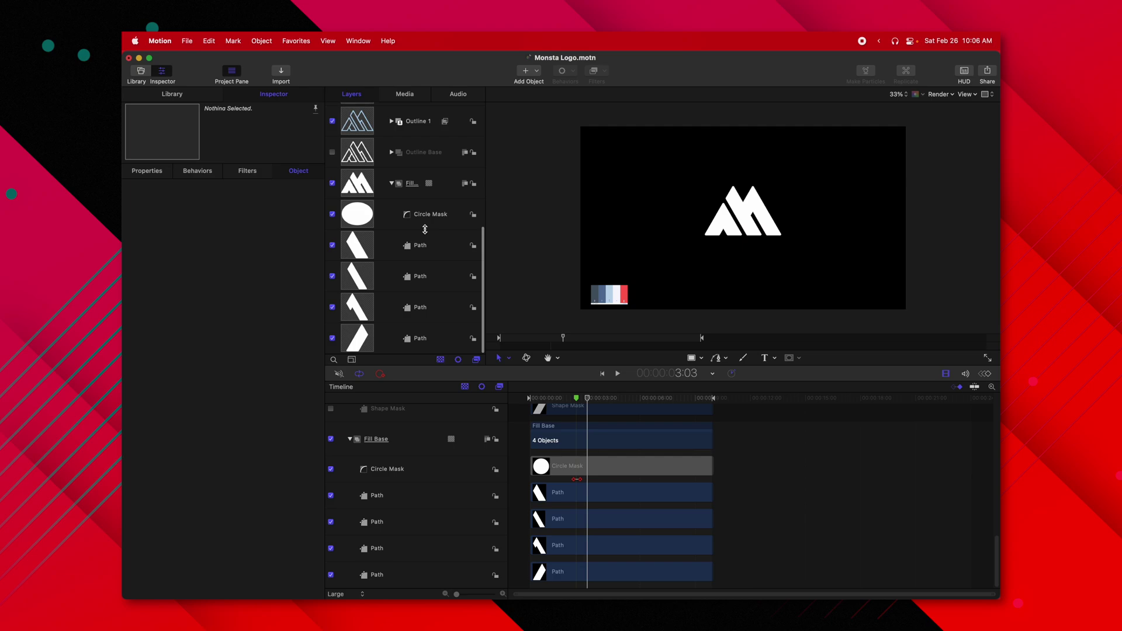
Switch off the Fill Base group and select the Fill 1 layer inside the Icon group
left_click(332, 183)
scroll(370, 229, "up", 5)
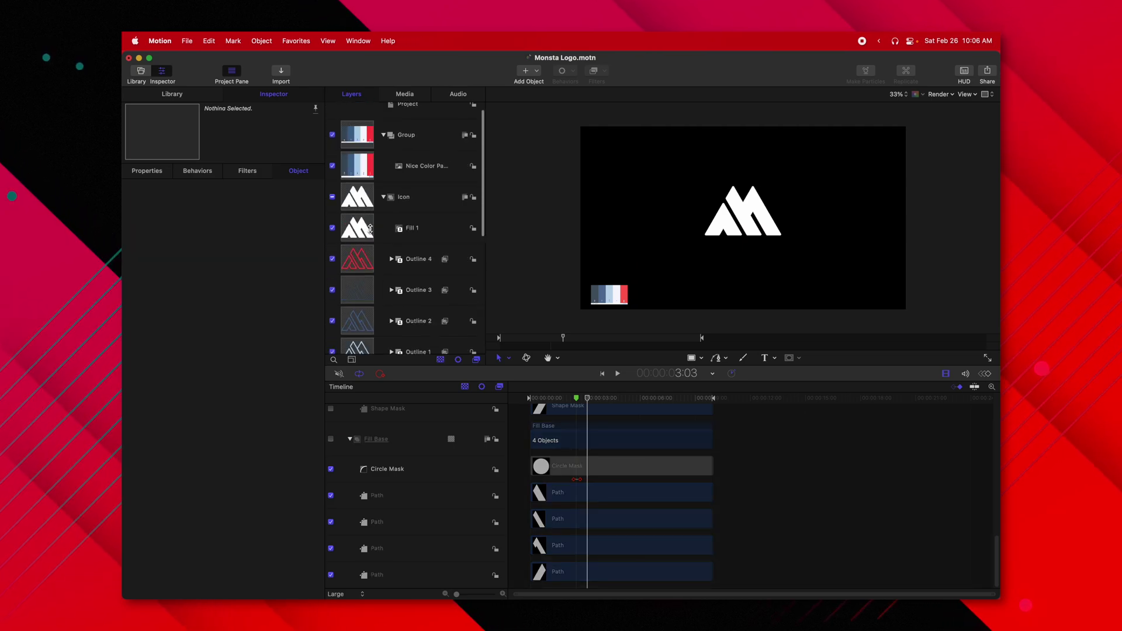
left_click(412, 196)
left_click(416, 229)
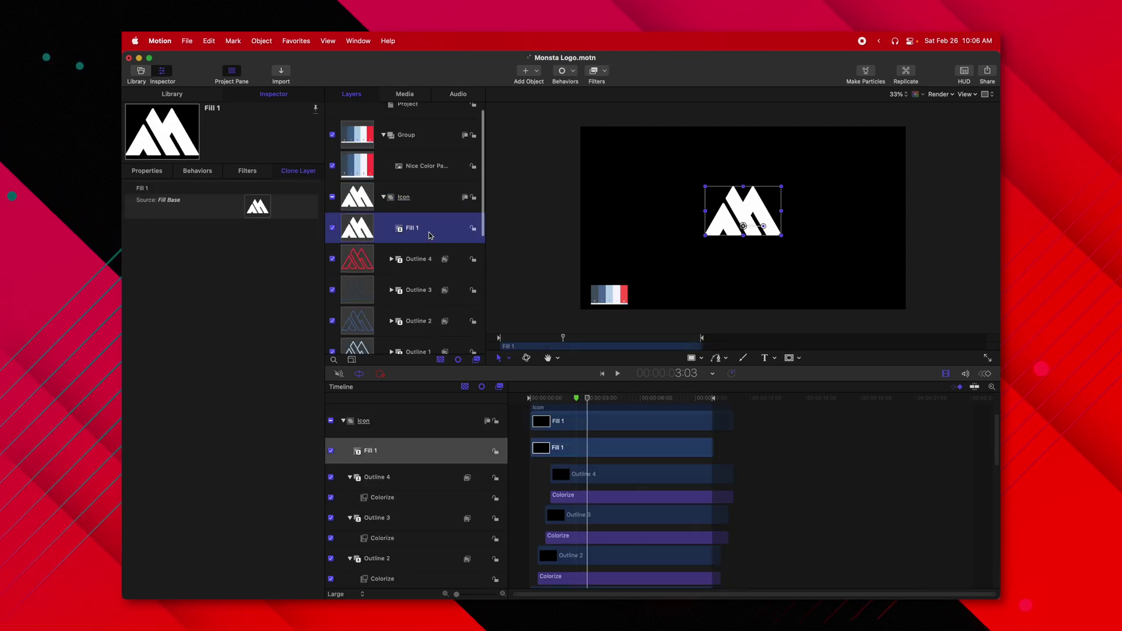
Add a Colorize filter to Fill 1, remapping white to the palette's light blue
left_click(598, 72)
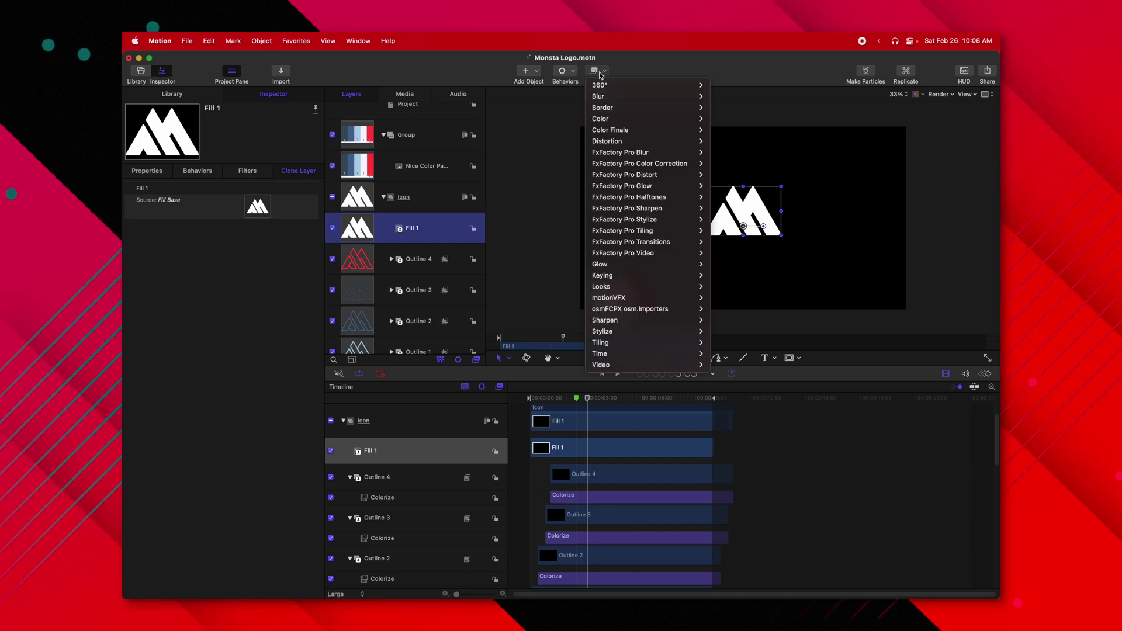
mouse_move(608, 119)
left_click(745, 186)
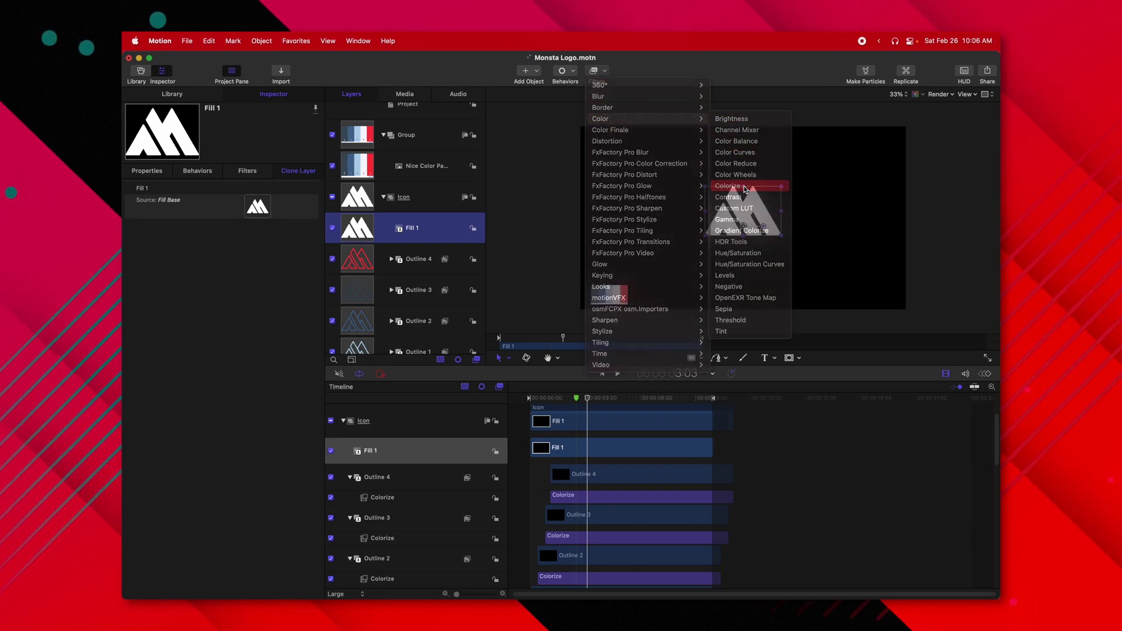
left_click(234, 212)
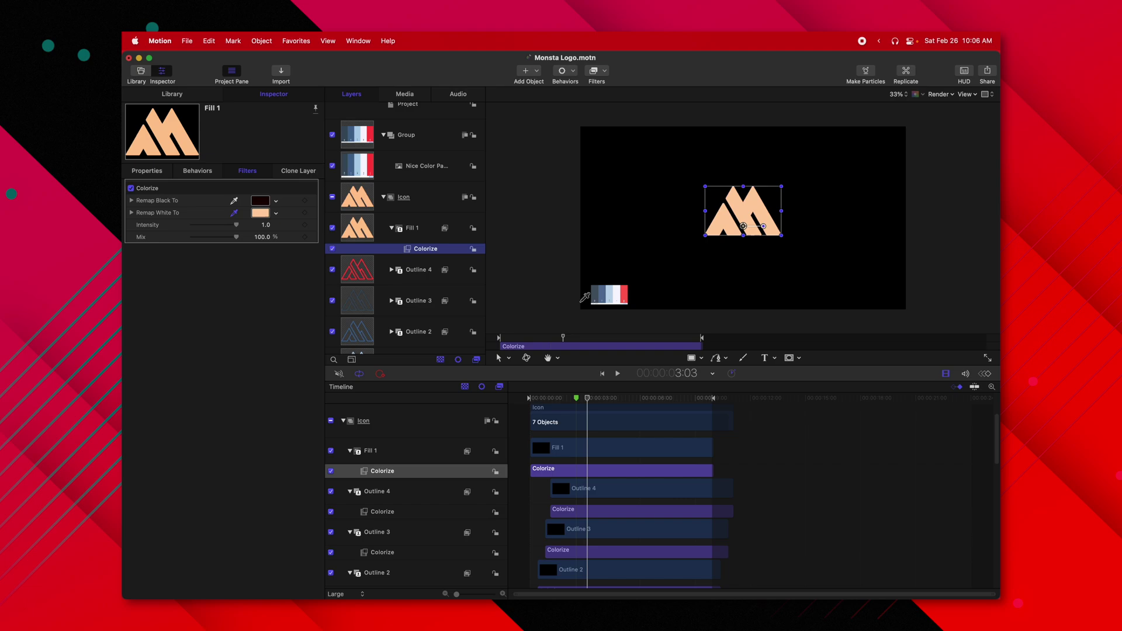
left_click(609, 297)
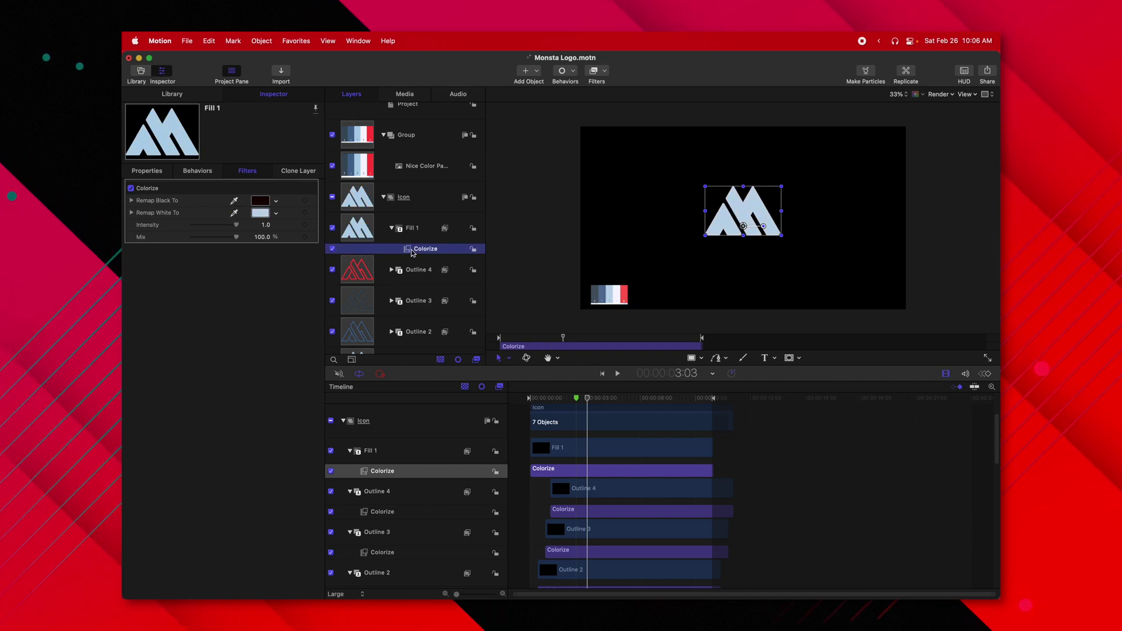
Duplicate Fill 1 as 'Fill 2' and remap its Colorize white to the palette's dark blue
left_click(412, 228)
key("super+d")
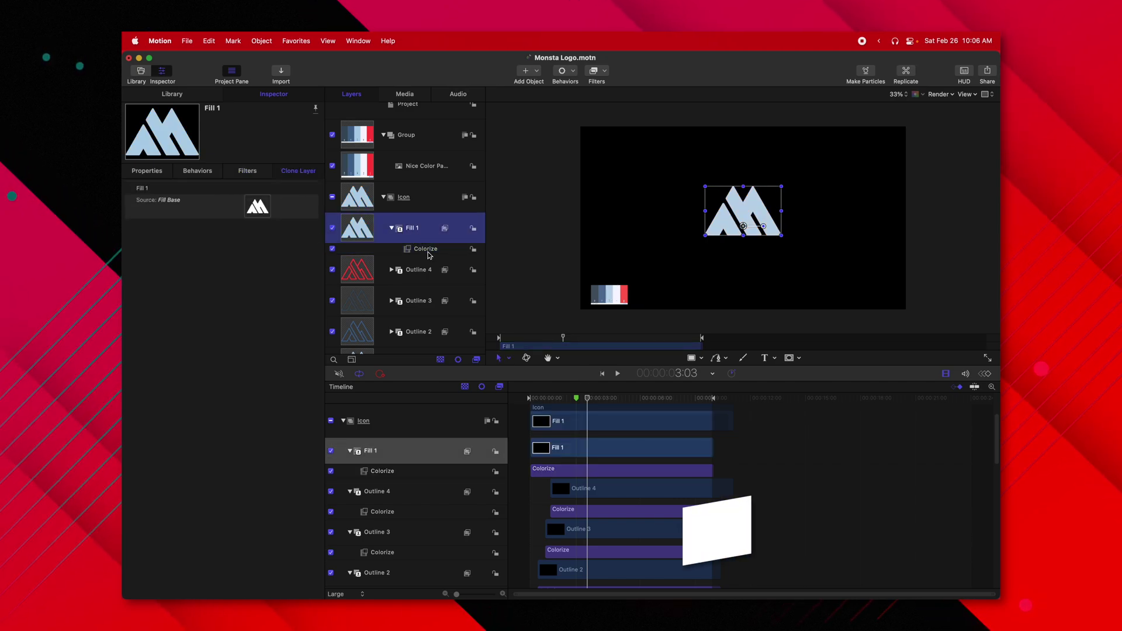
double_click(422, 229)
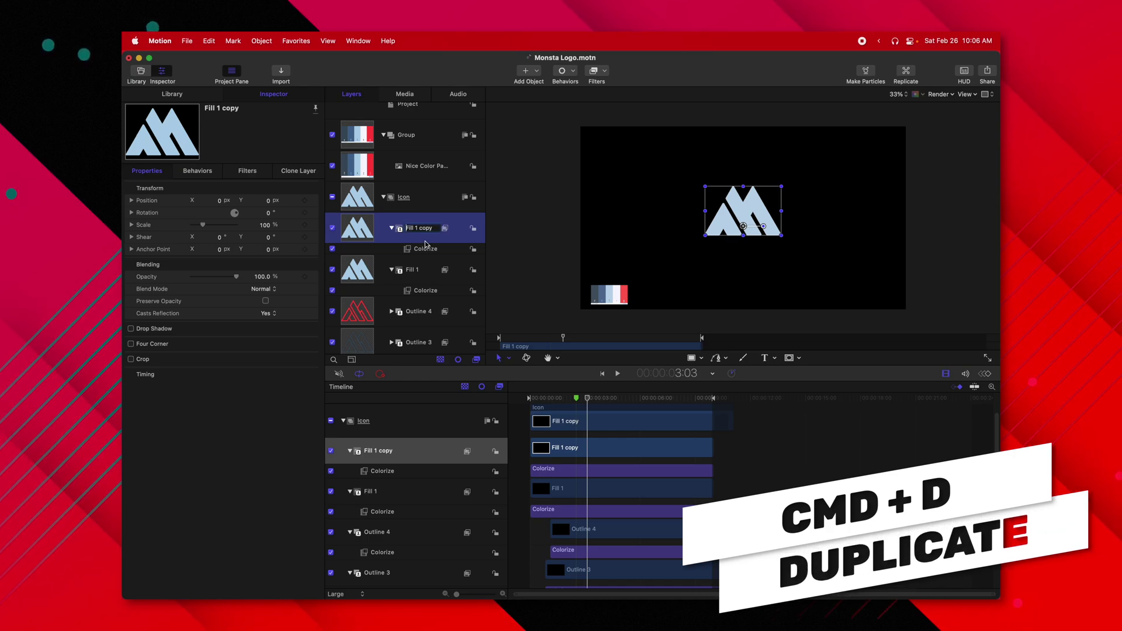
type("Fill 2")
key("Return")
left_click(425, 248)
left_click(234, 213)
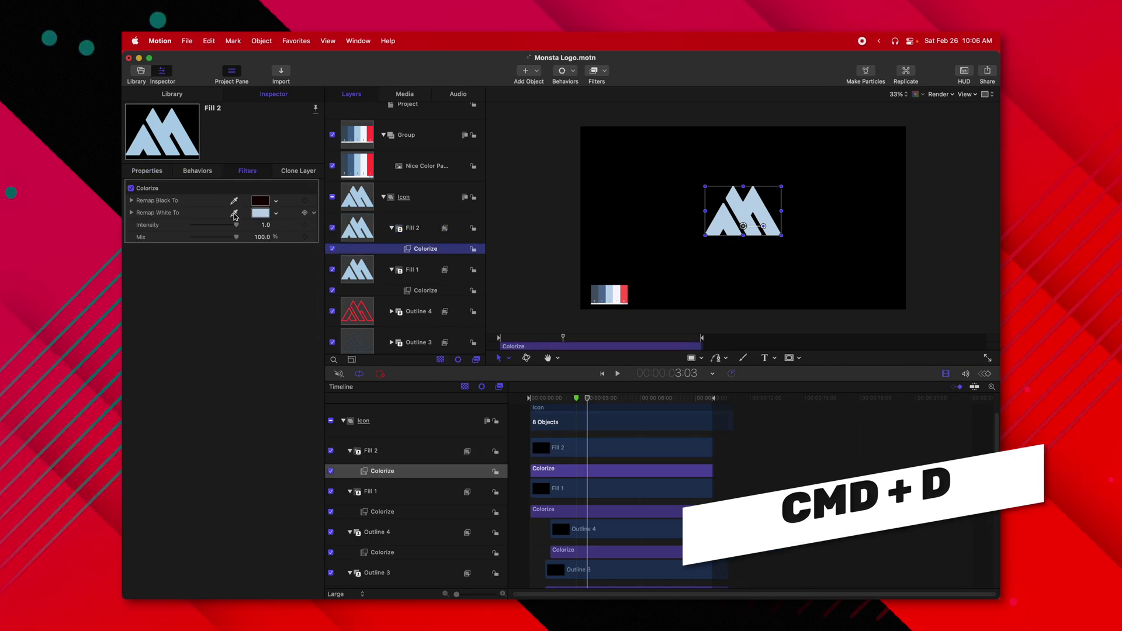
left_click(604, 289)
Duplicate Fill 2 as 'Fill 3', tinted a darker blue-grey from the palette
left_click(419, 232)
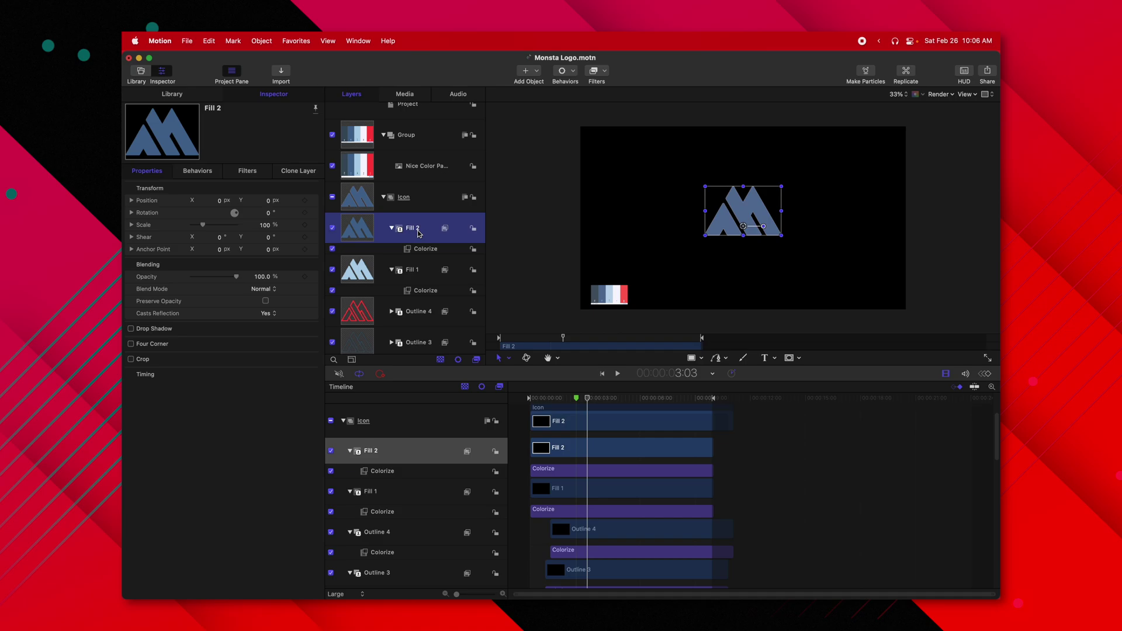
key("super+d")
left_click(425, 248)
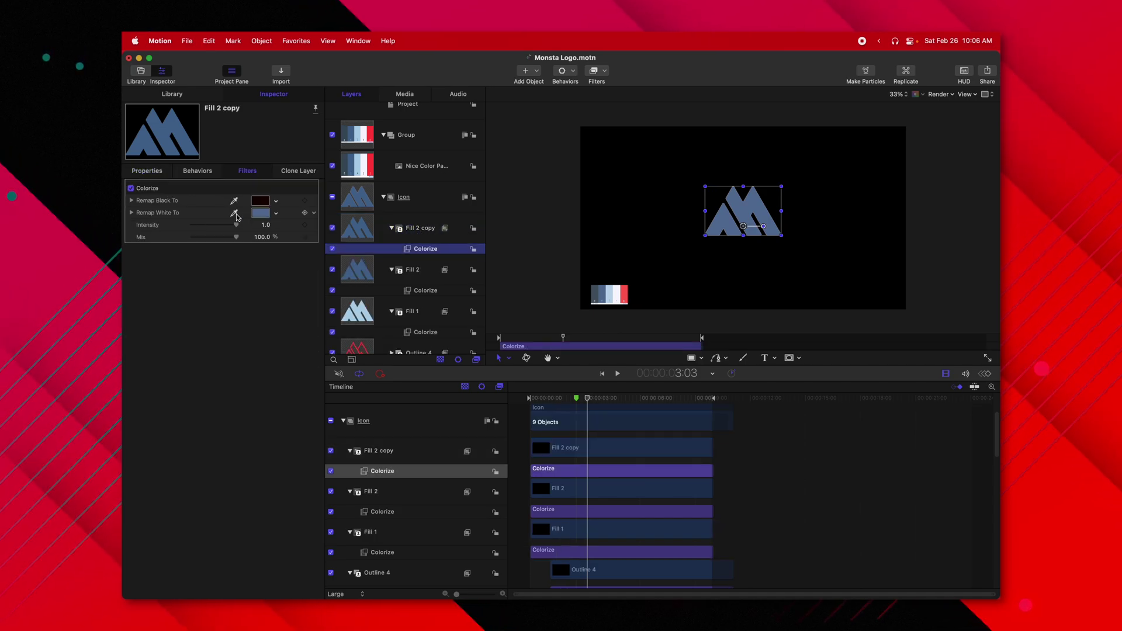
left_click(593, 287)
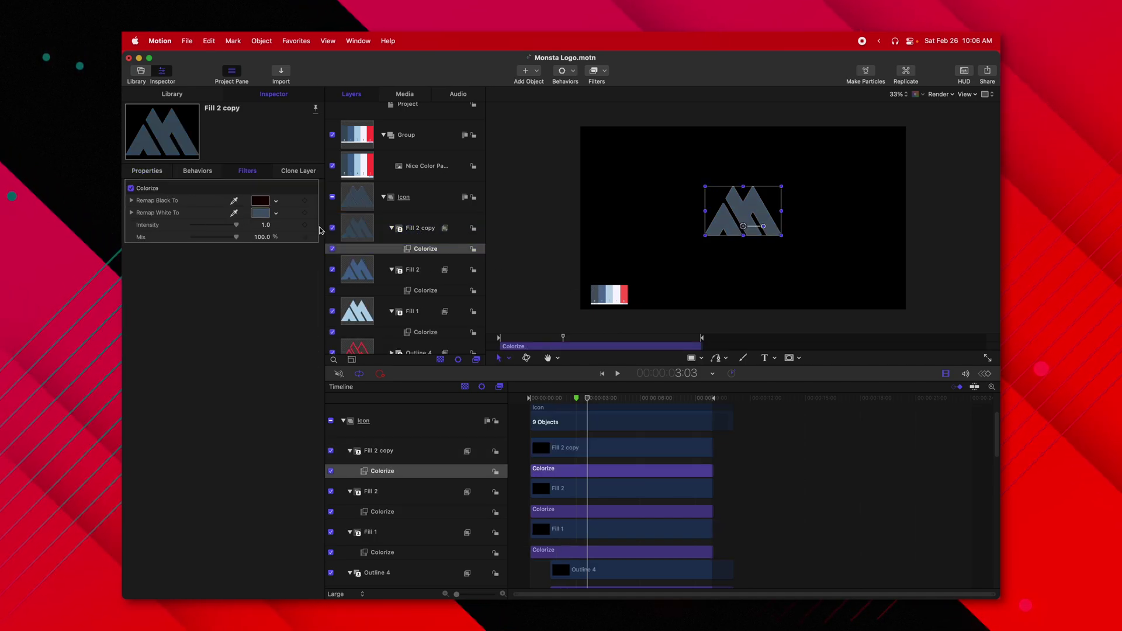
left_click(420, 237)
double_click(420, 228)
type("Fill 3")
key("Return")
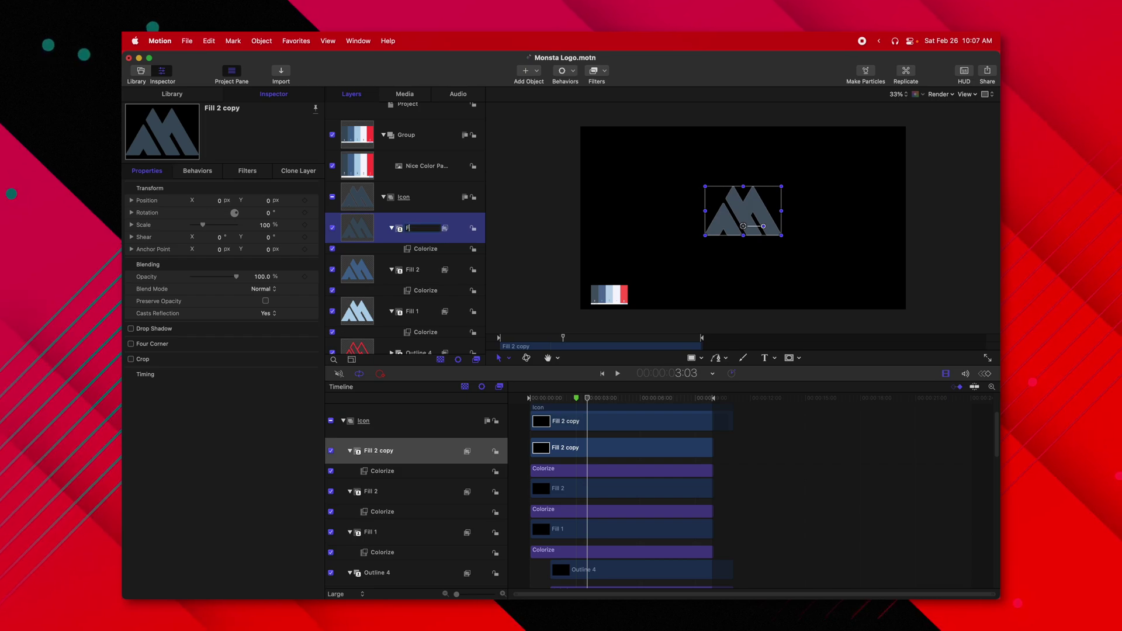
Duplicate Fill 3 as 'Fill 4' and tint it with the palette's red
key("super+d")
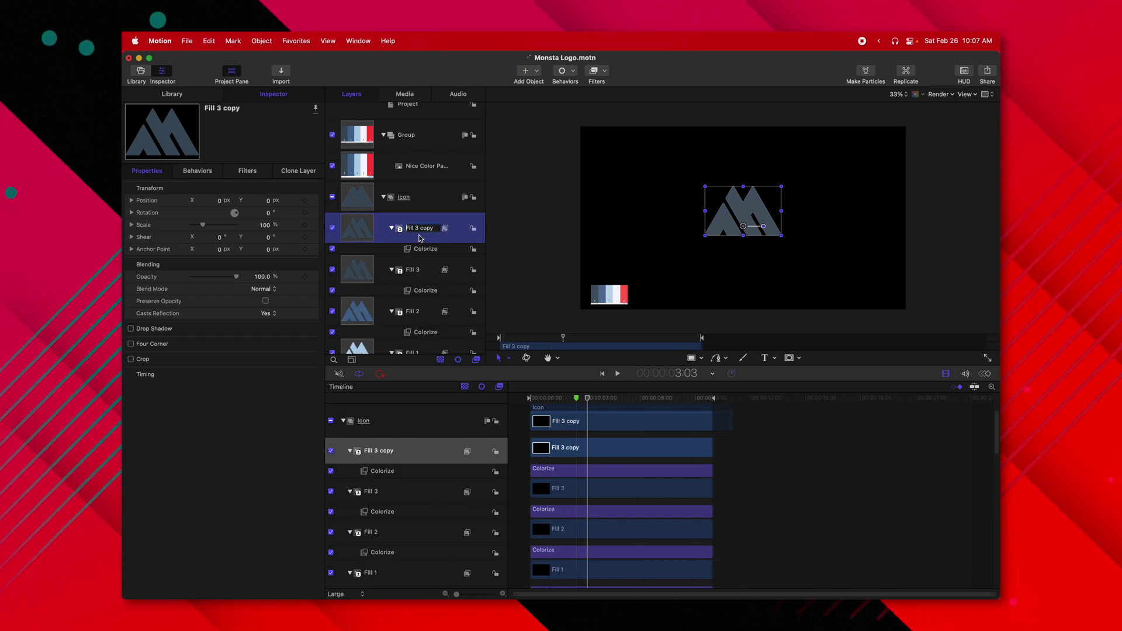
type("Fill 4")
left_click(425, 248)
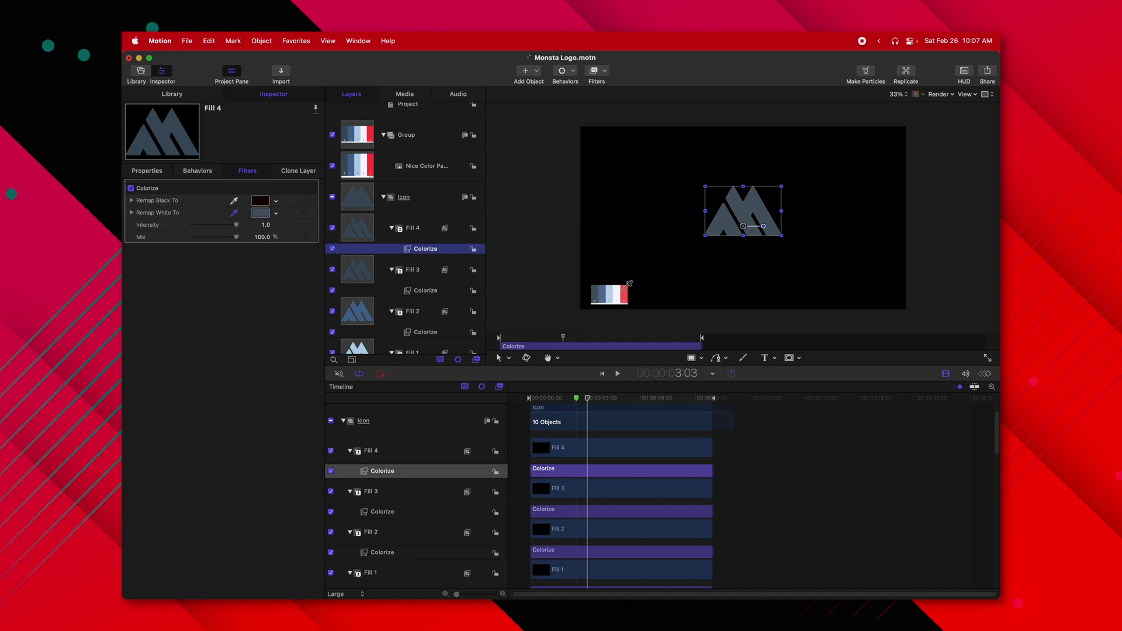
left_click(623, 294)
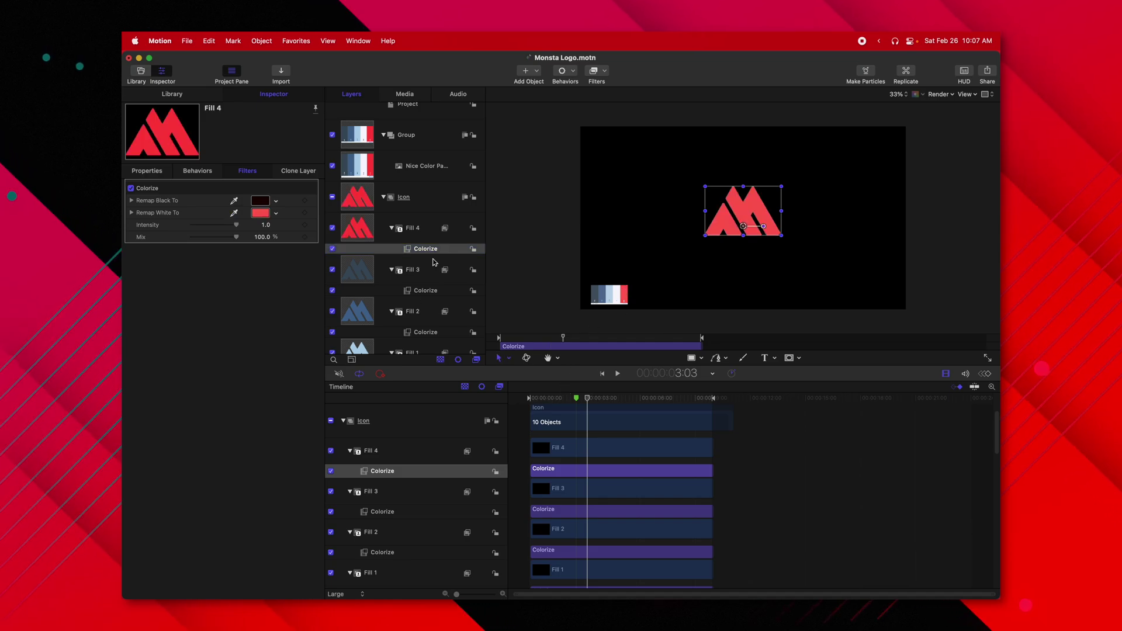
Shift the Fill 2, Fill 3 and Fill 4 clips to start at frames 3, 10 and 19, then preview
scroll(430, 261, "down", 1)
scroll(430, 261, "down", 2)
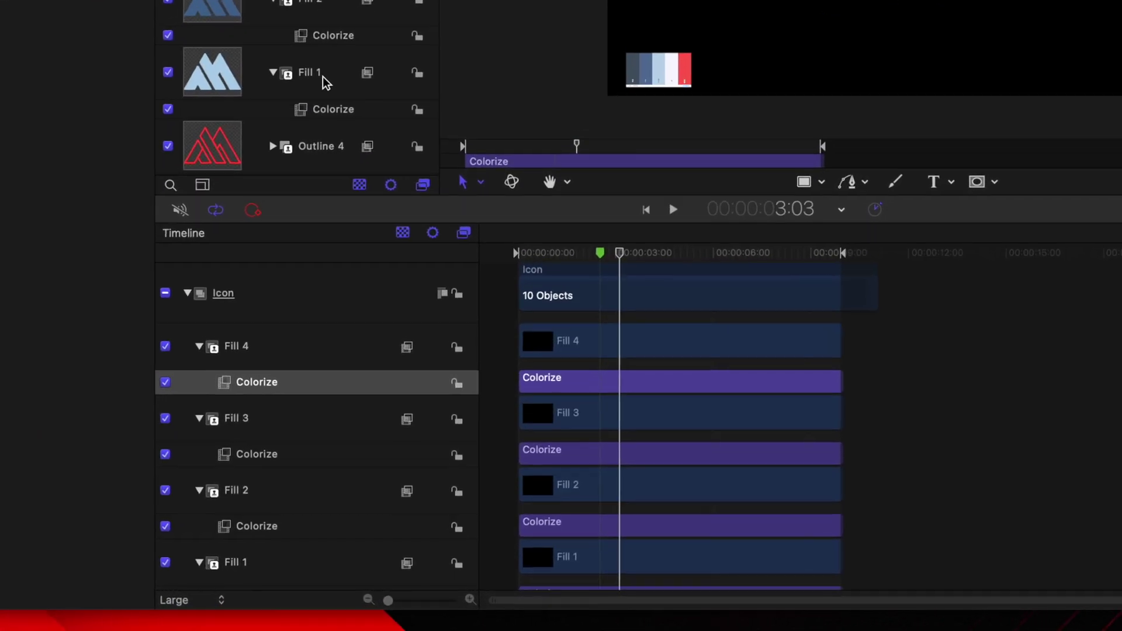
left_click(564, 570)
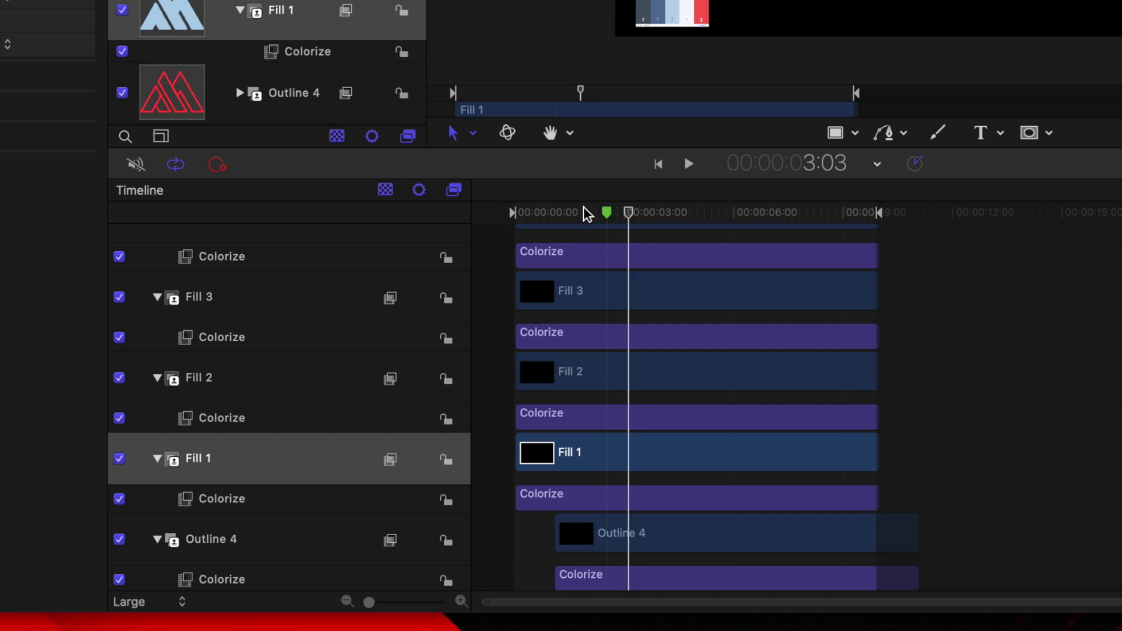
left_click_drag(564, 376, 569, 376)
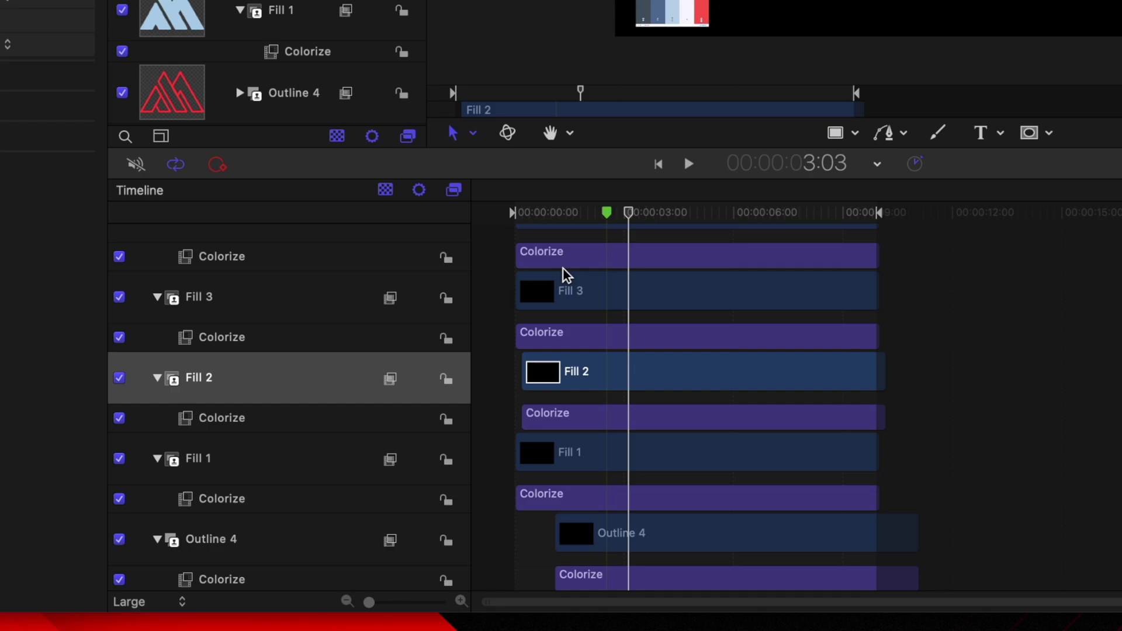
left_click_drag(550, 292, 563, 296)
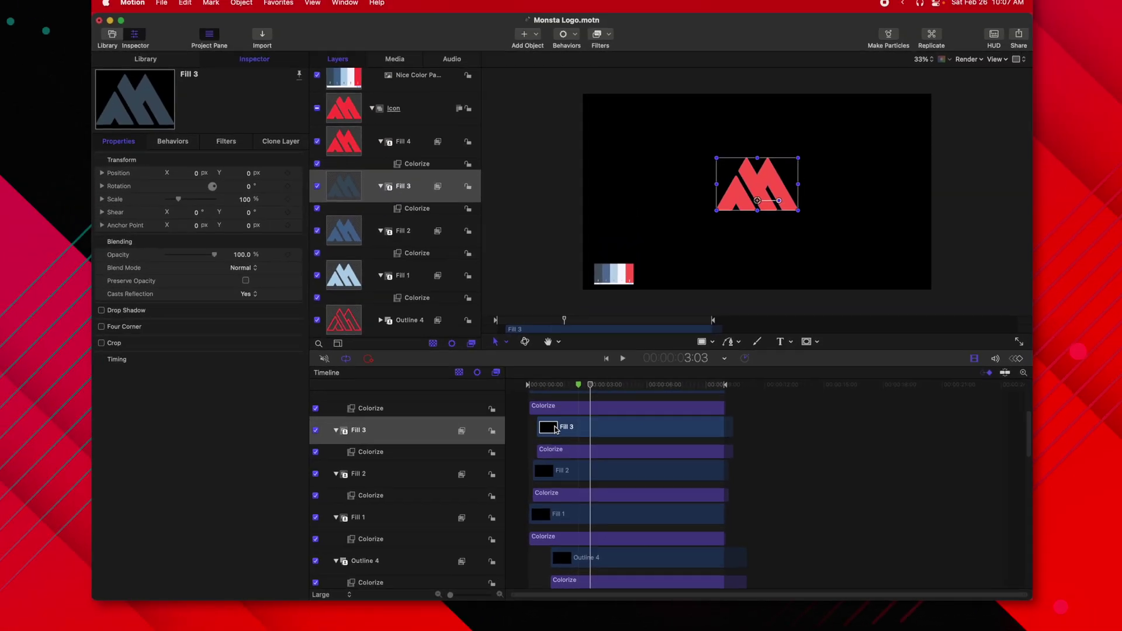
scroll(557, 430, "up", 2)
left_click_drag(557, 430, 562, 431)
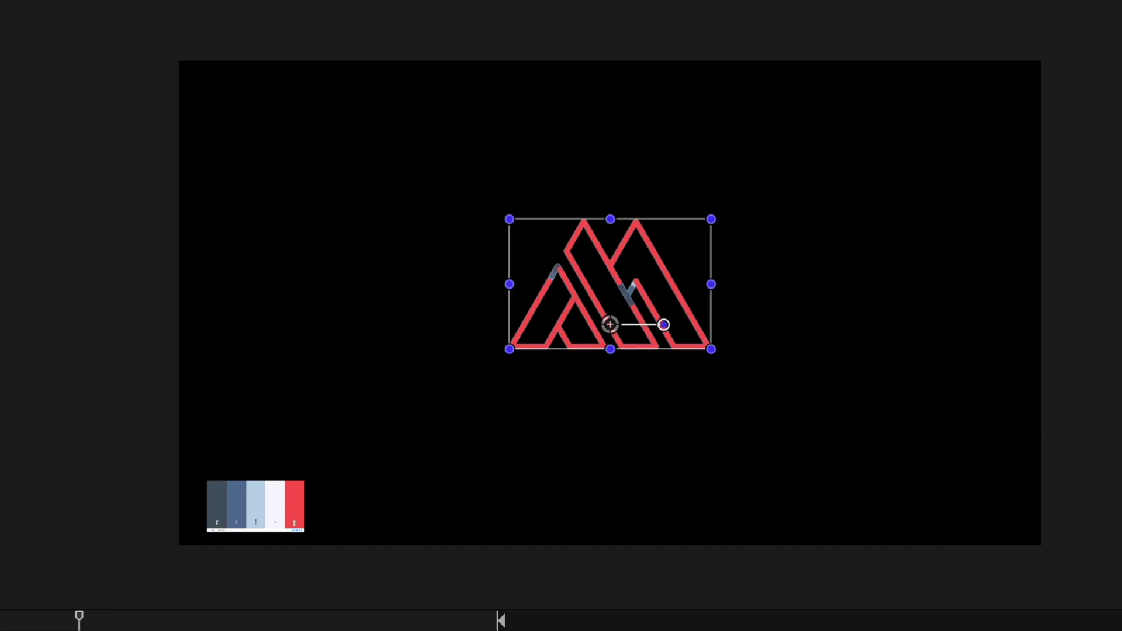
key("space")
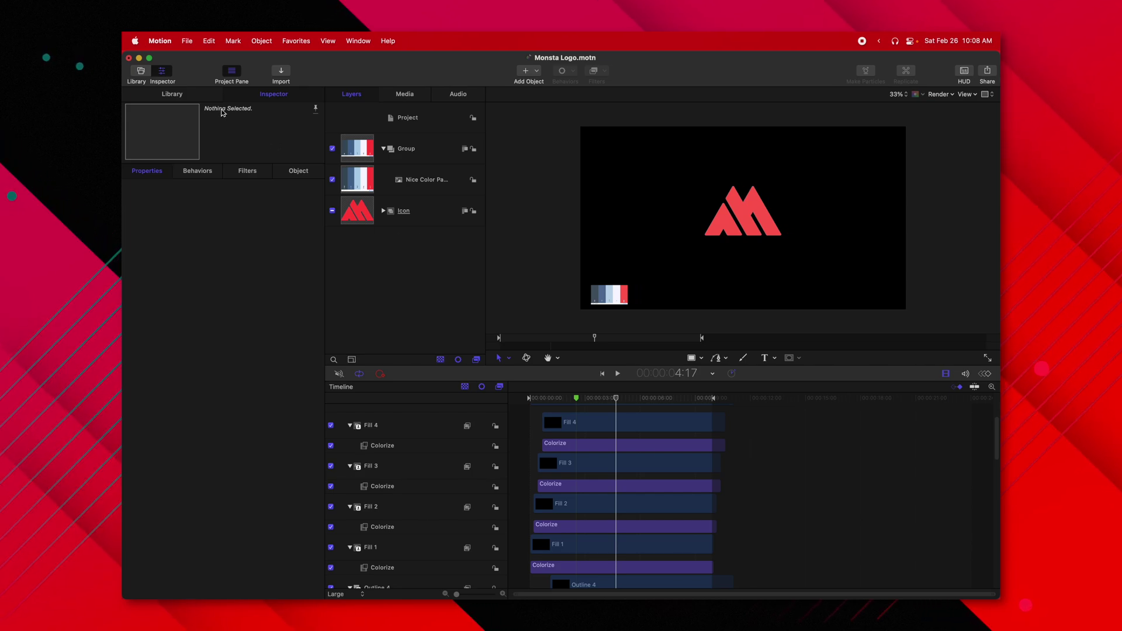
Add a Color Solid generator in a group named 'Background', sent beneath all other layers
left_click(173, 94)
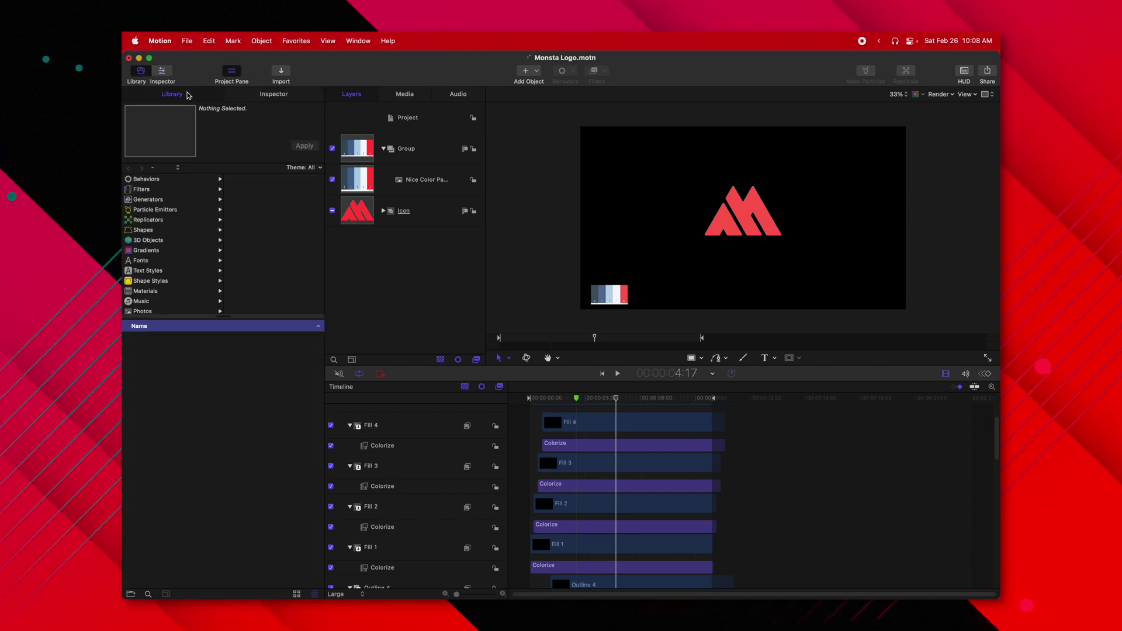
left_click(138, 200)
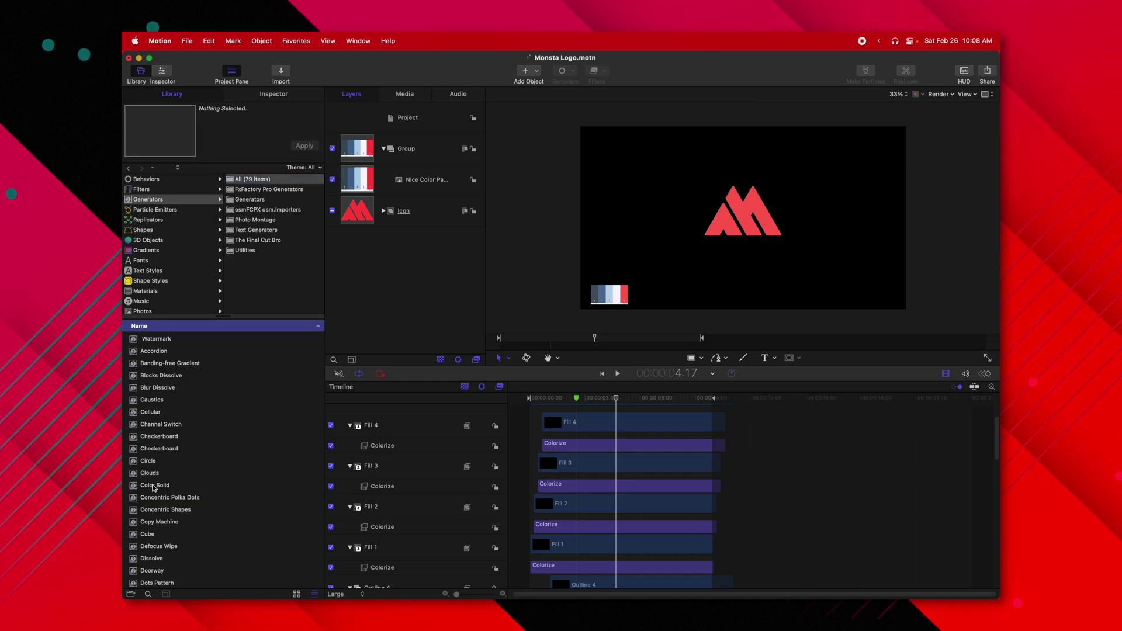
left_click_drag(153, 486, 442, 314)
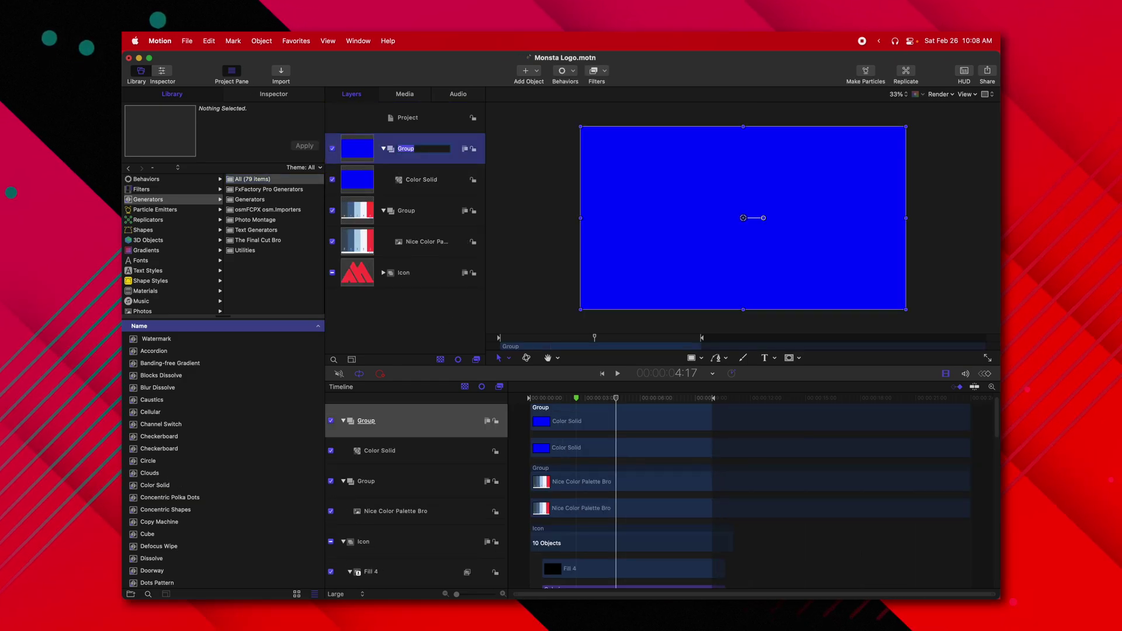
type("ound")
key("Return")
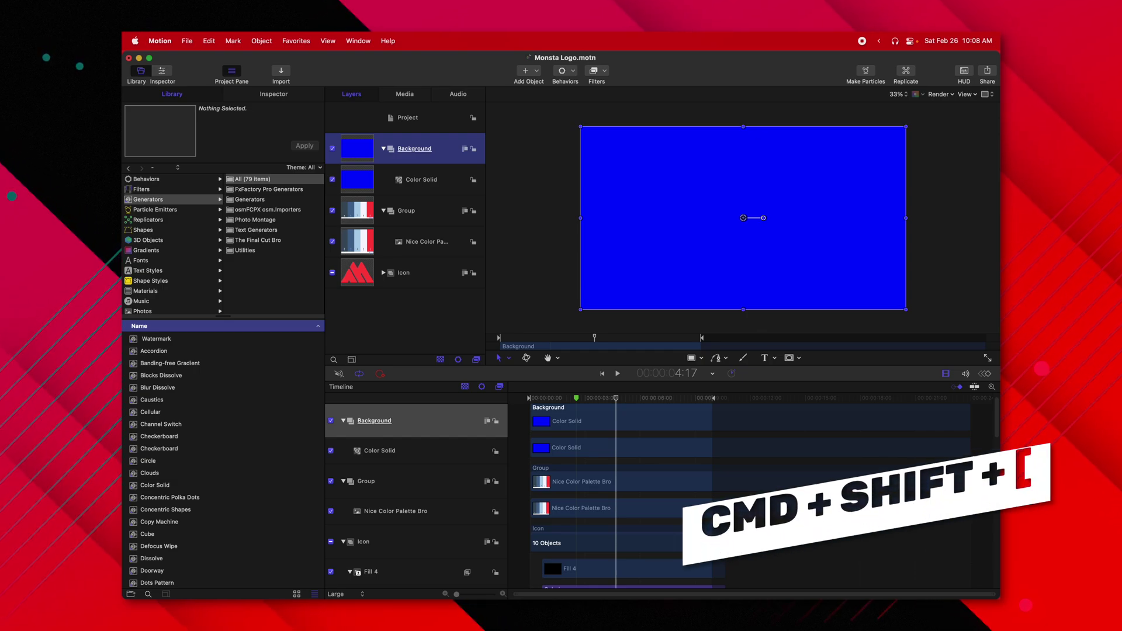
key("super+shift+bracketleft")
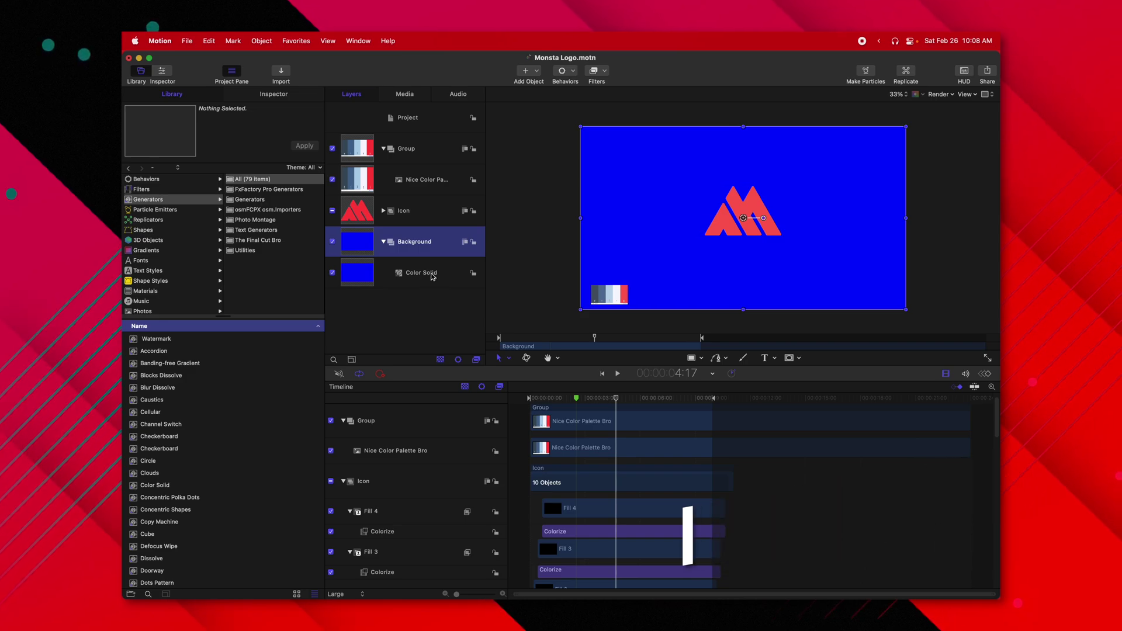
key("Down")
left_click(274, 94)
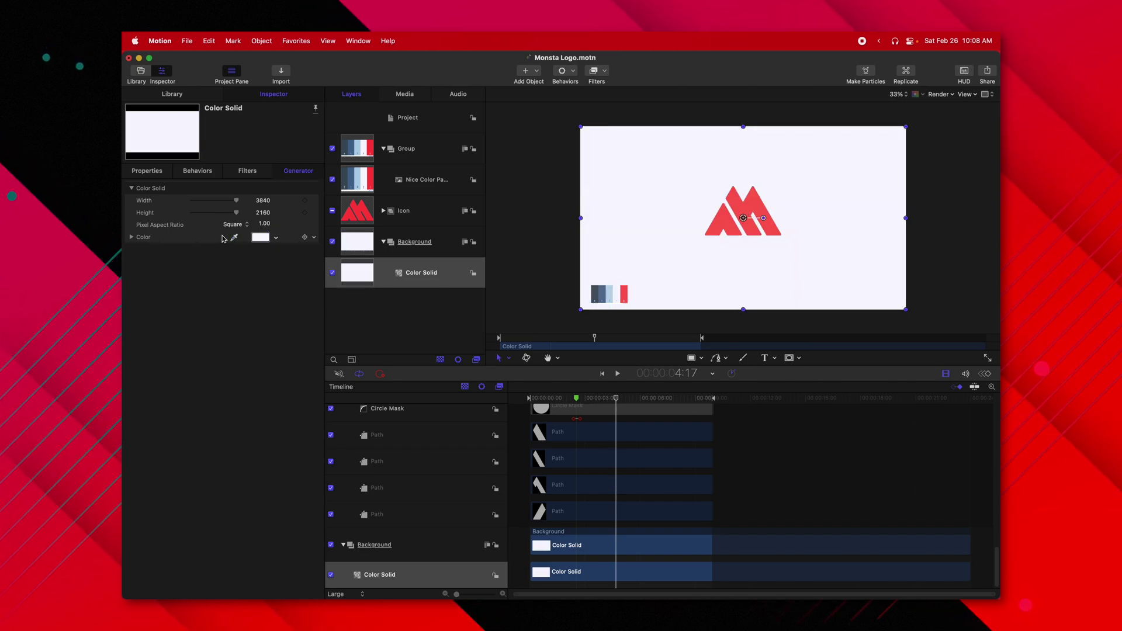
Enable a drop shadow on the Icon group with blur 84 and distance 21
left_click(421, 215)
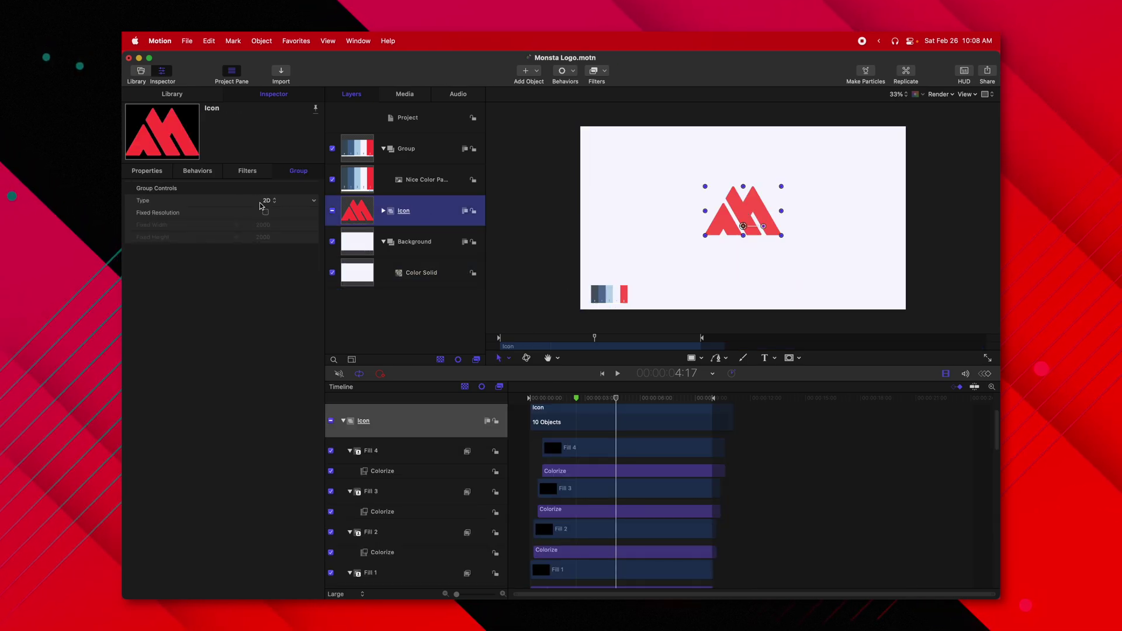
left_click(148, 170)
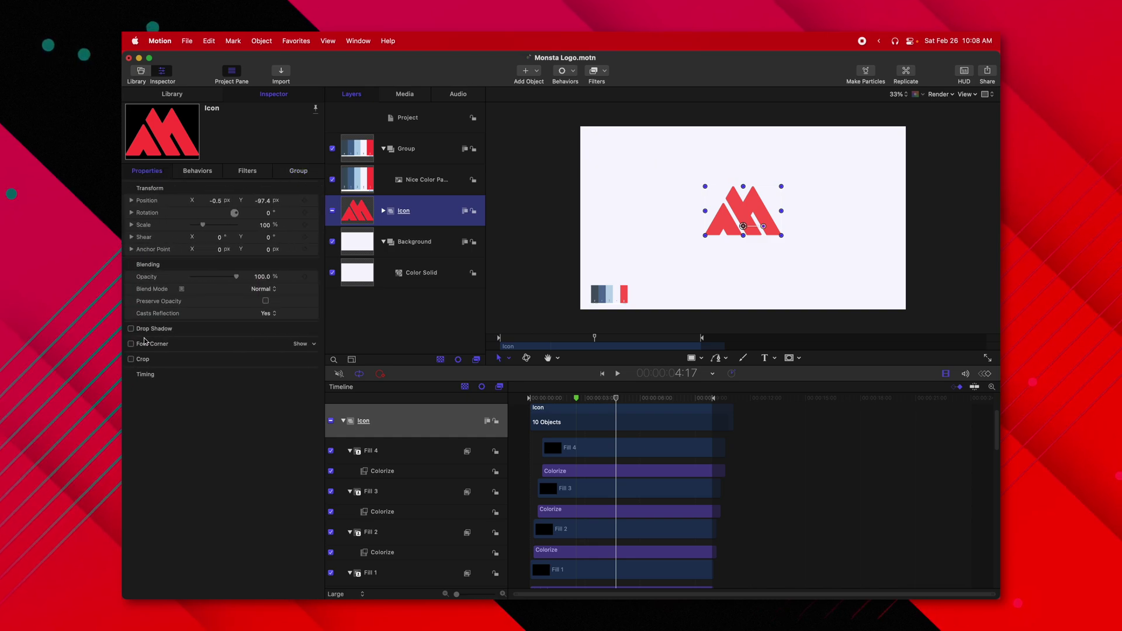
left_click(301, 329)
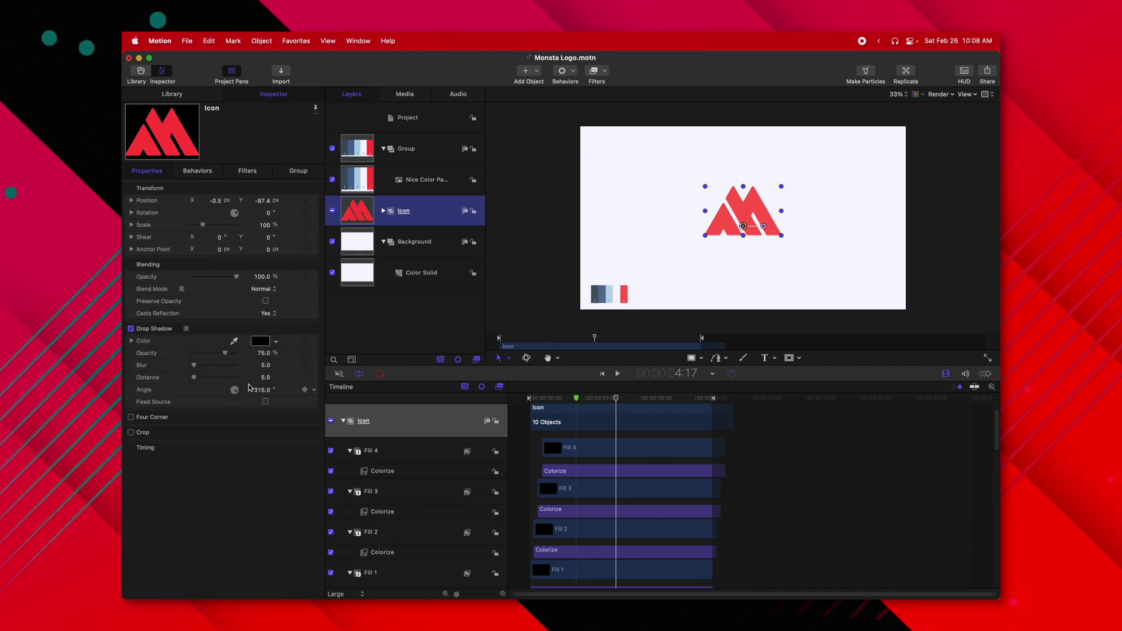
left_click_drag(194, 365, 231, 367)
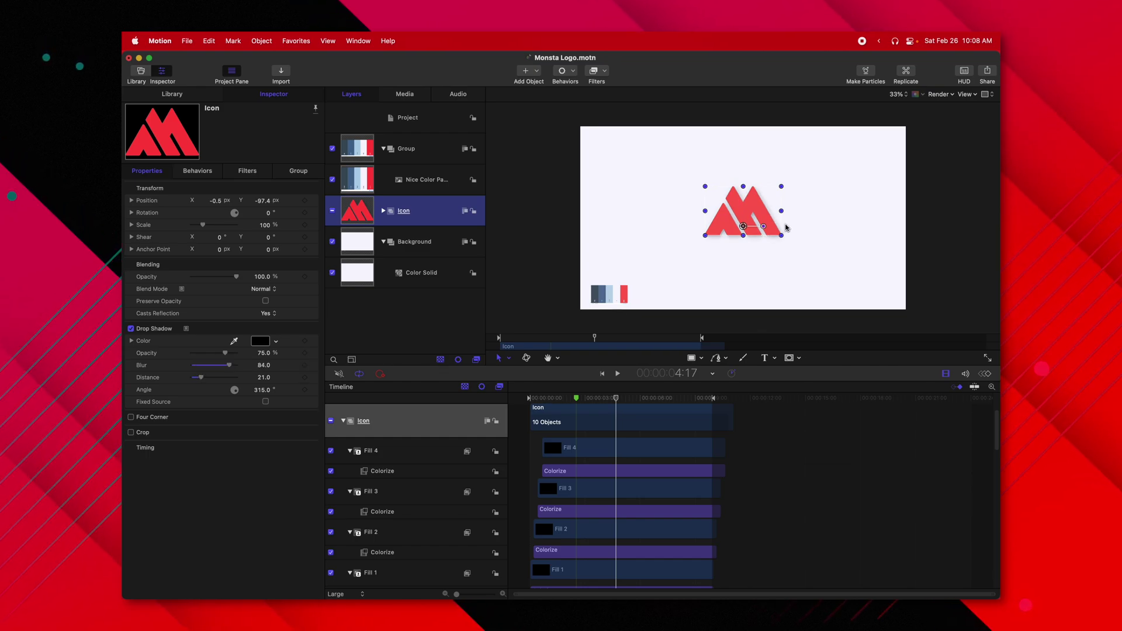
left_click(874, 266)
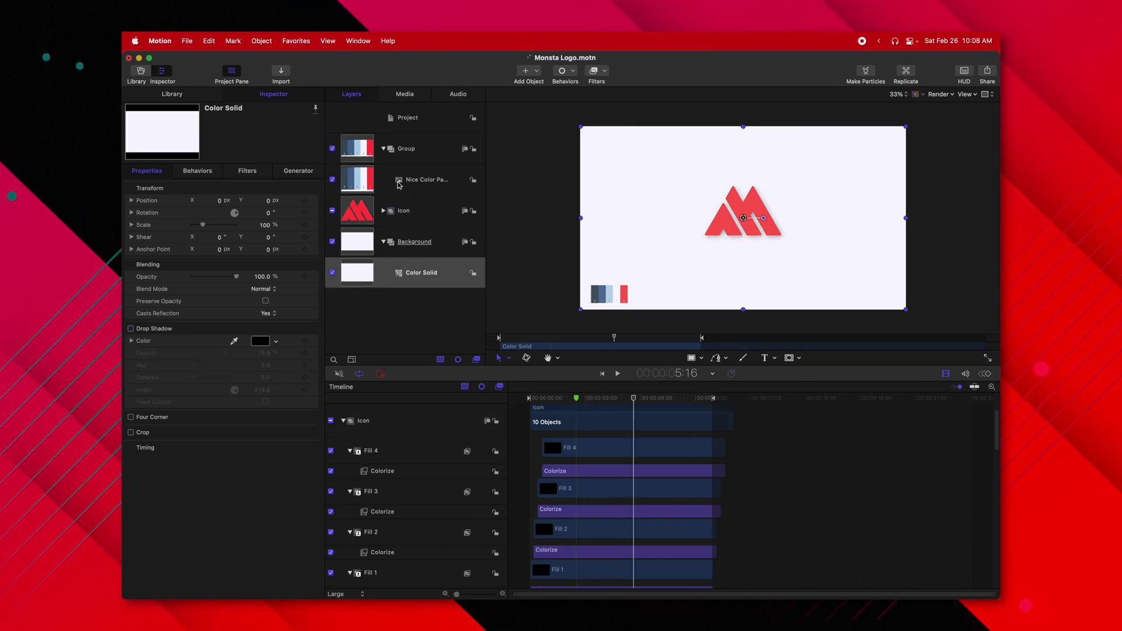
Hide the palette image and create a red 'Monster Mountain' text layer in the Icon group
left_click(332, 180)
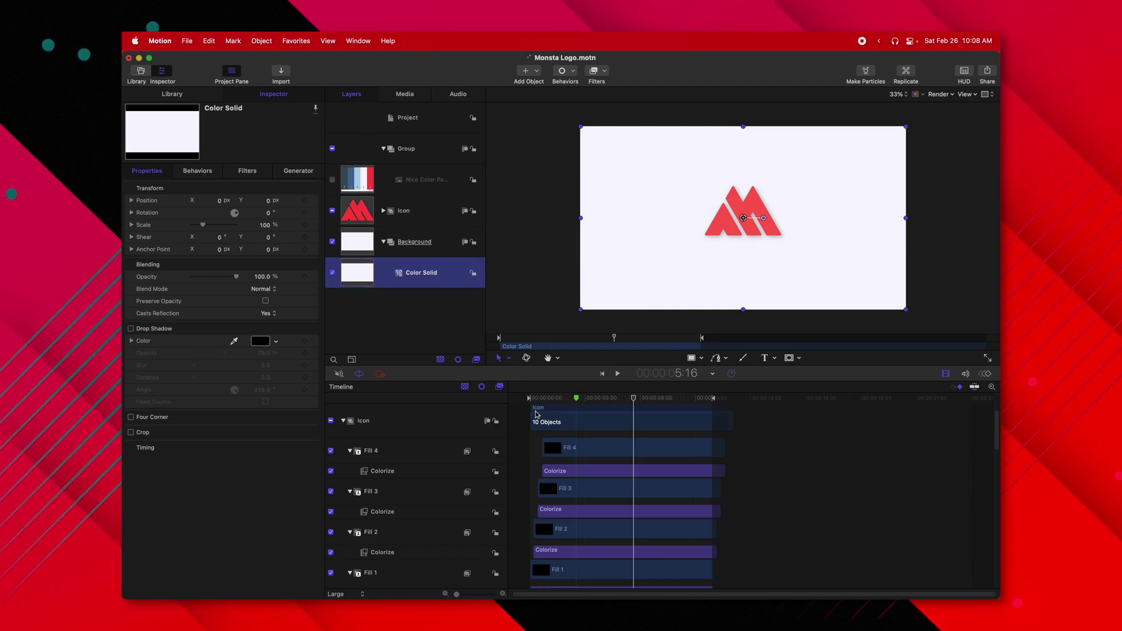
left_click(425, 213)
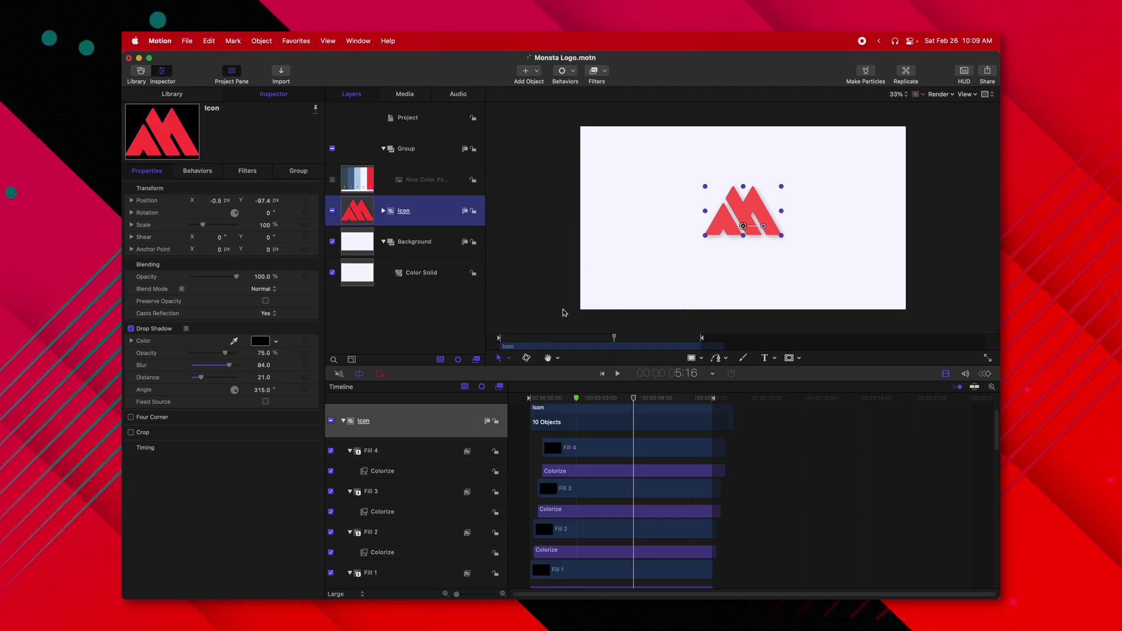
left_click(722, 253)
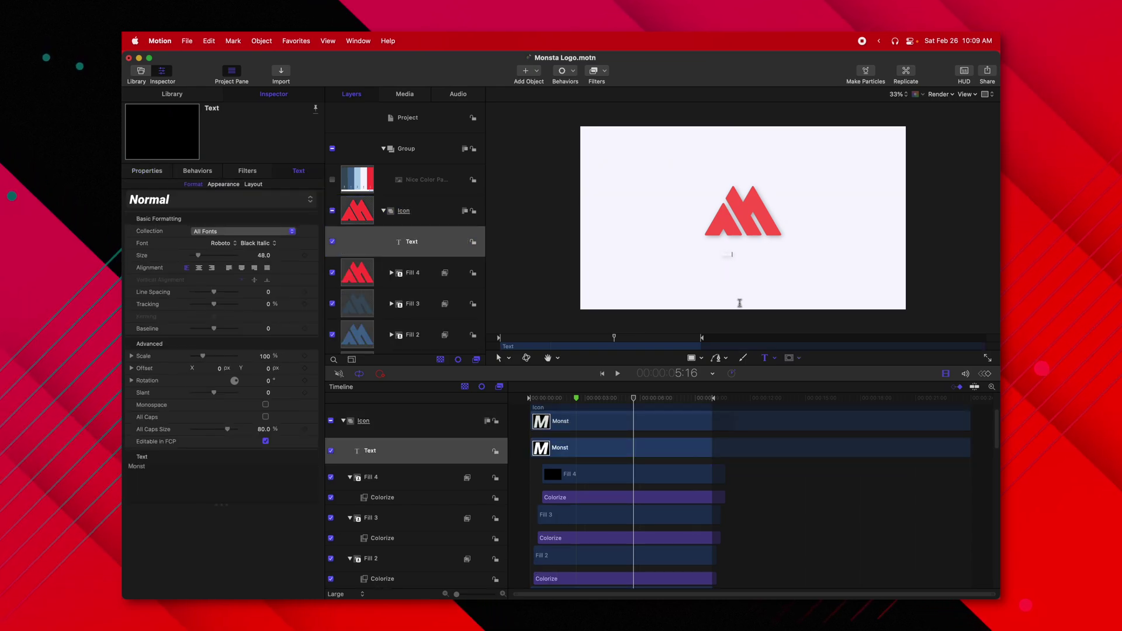
left_click(223, 184)
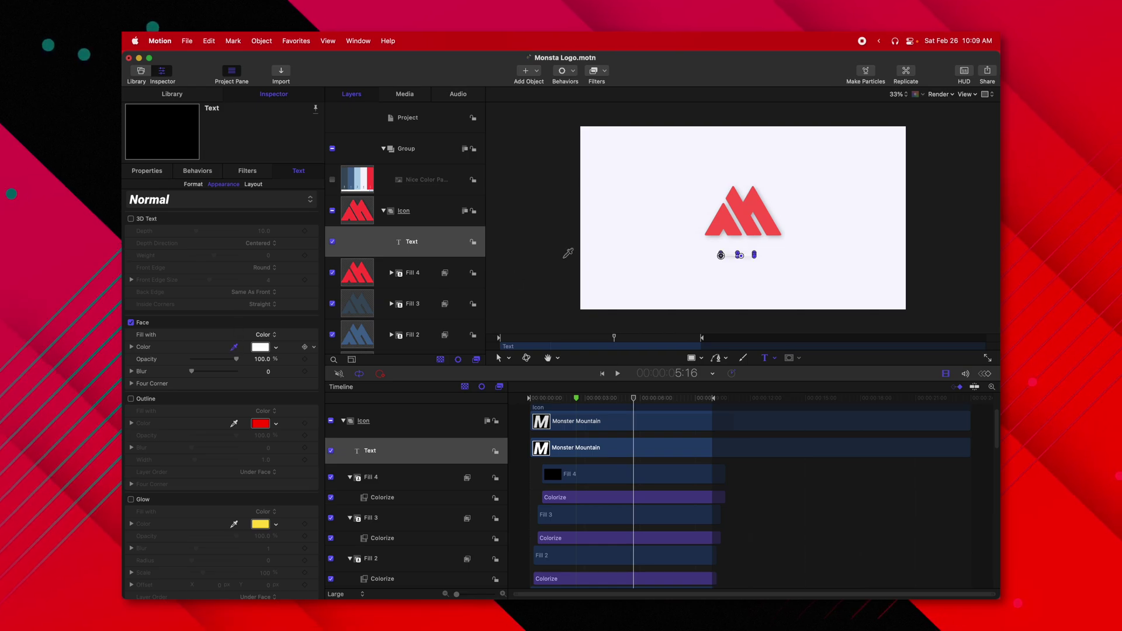
type("Monster Mountain")
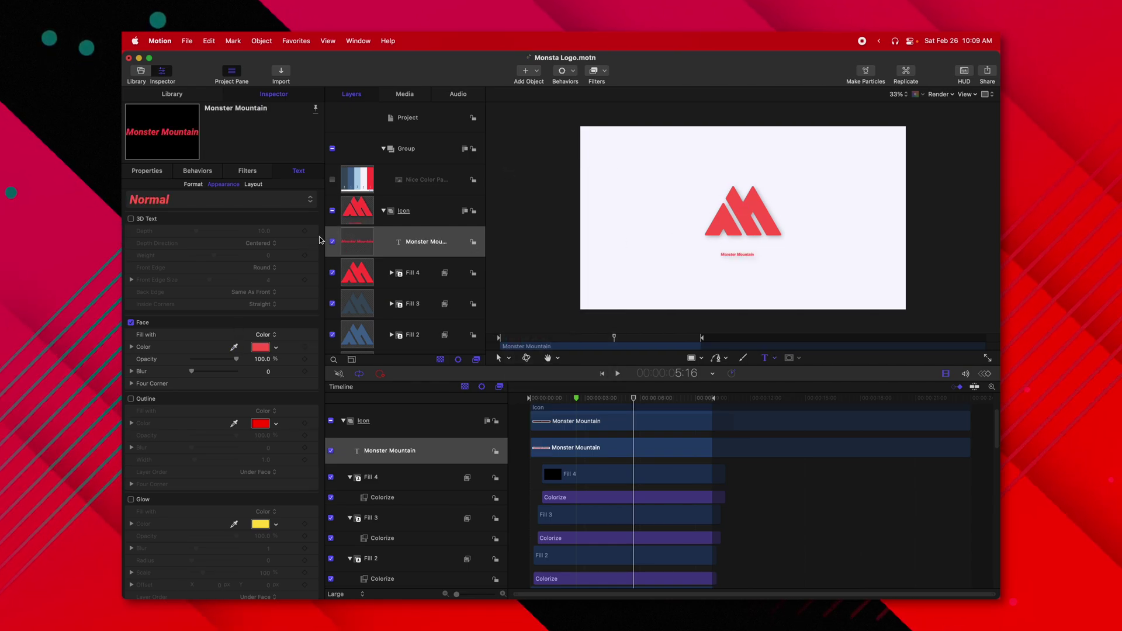
Centre-align the title and set its font style to Black Italic
left_click(183, 185)
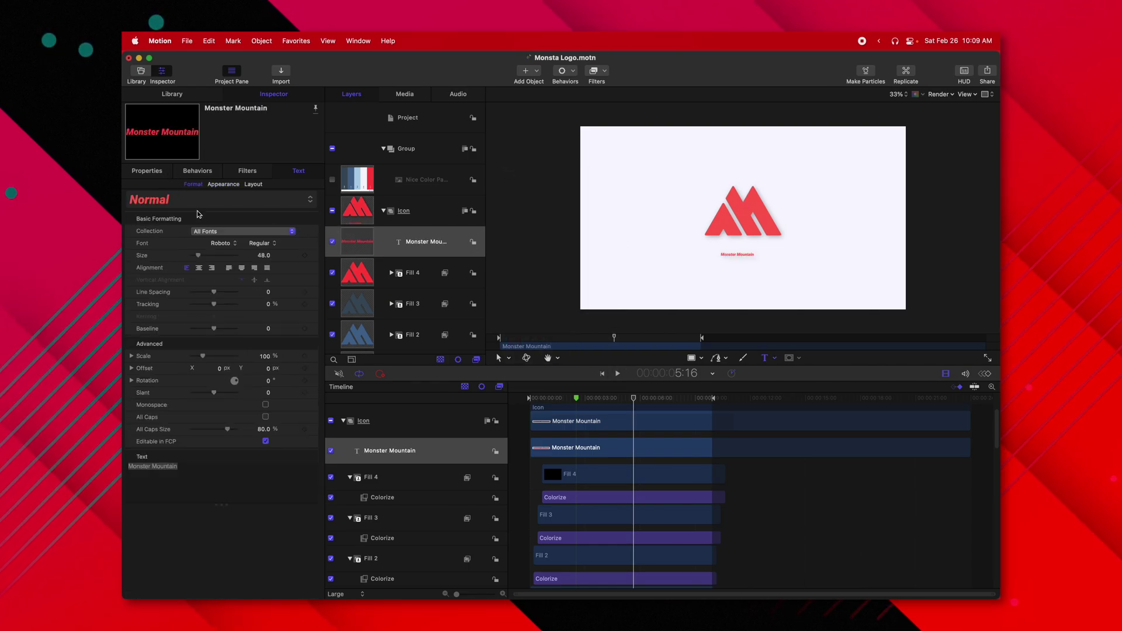
left_click(199, 268)
left_click(259, 244)
left_click(259, 333)
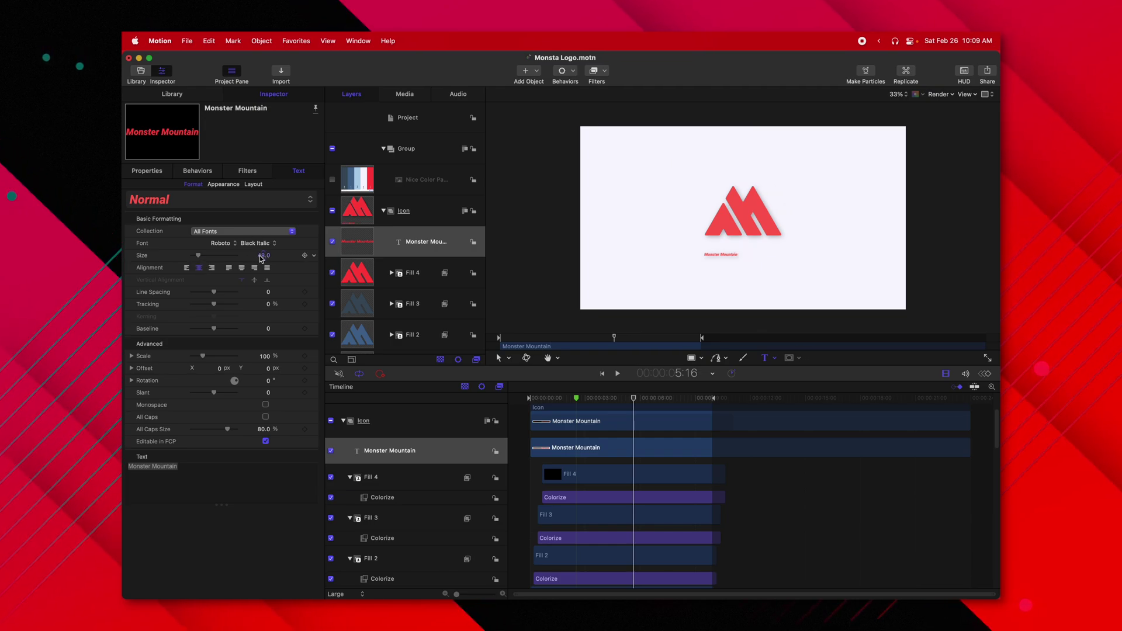
key("F1")
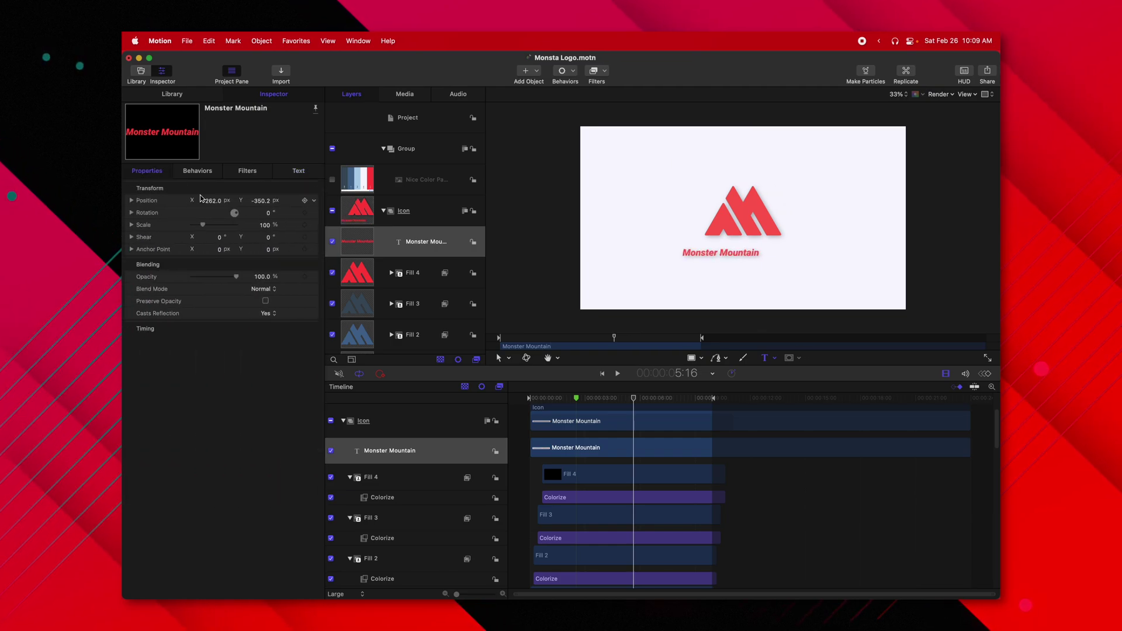
Reset the title's position to X 0 and lower its Y to about -238
left_click(313, 200)
left_click(339, 206)
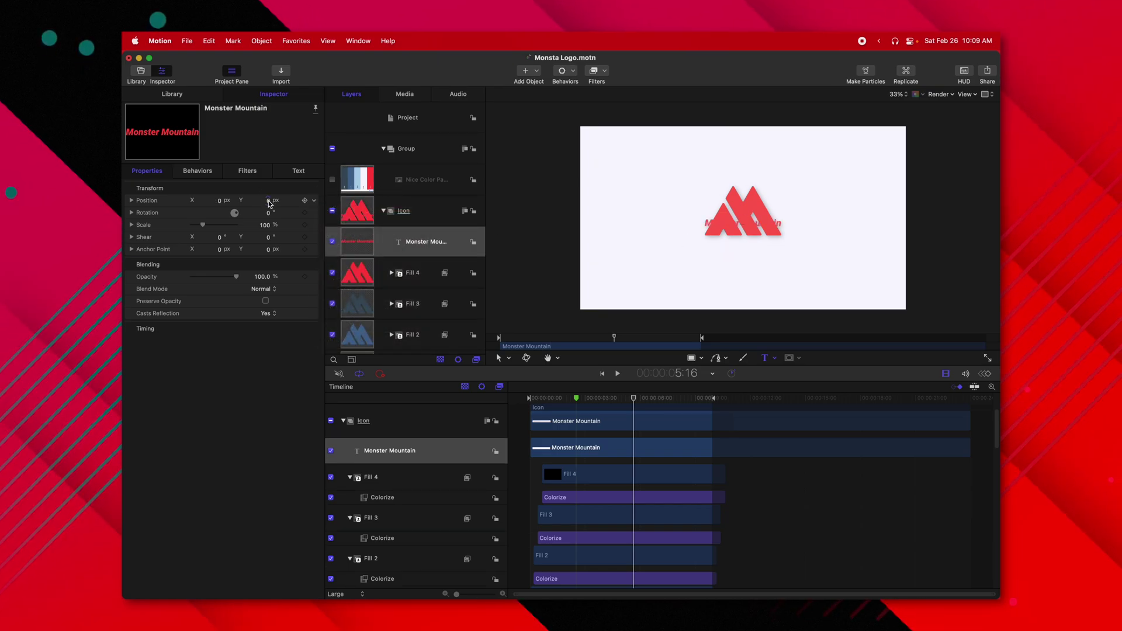
left_click_drag(268, 200, 268, 200)
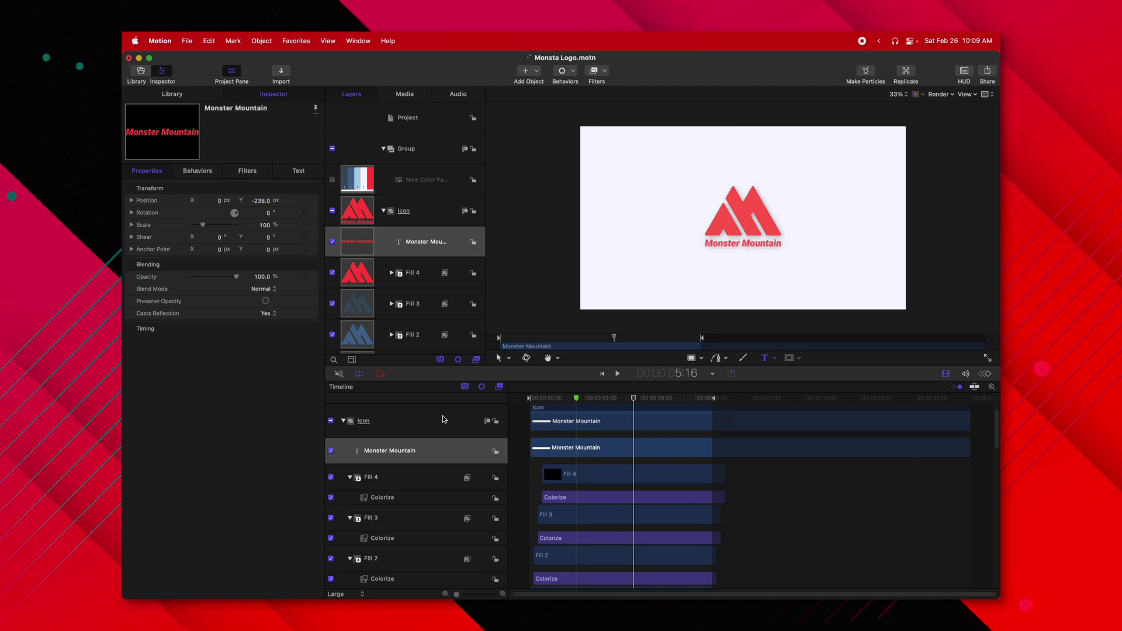
left_click(405, 273)
key("Up")
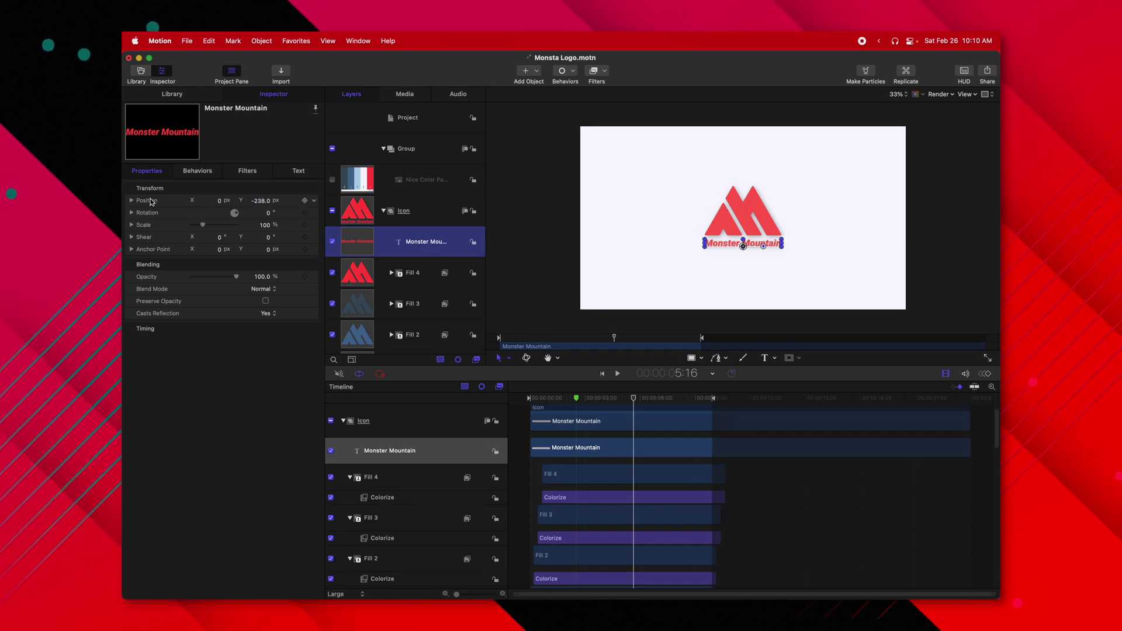
Add a Ramp behaviour to the title's Position Y with a negative Start Value
left_click(131, 201)
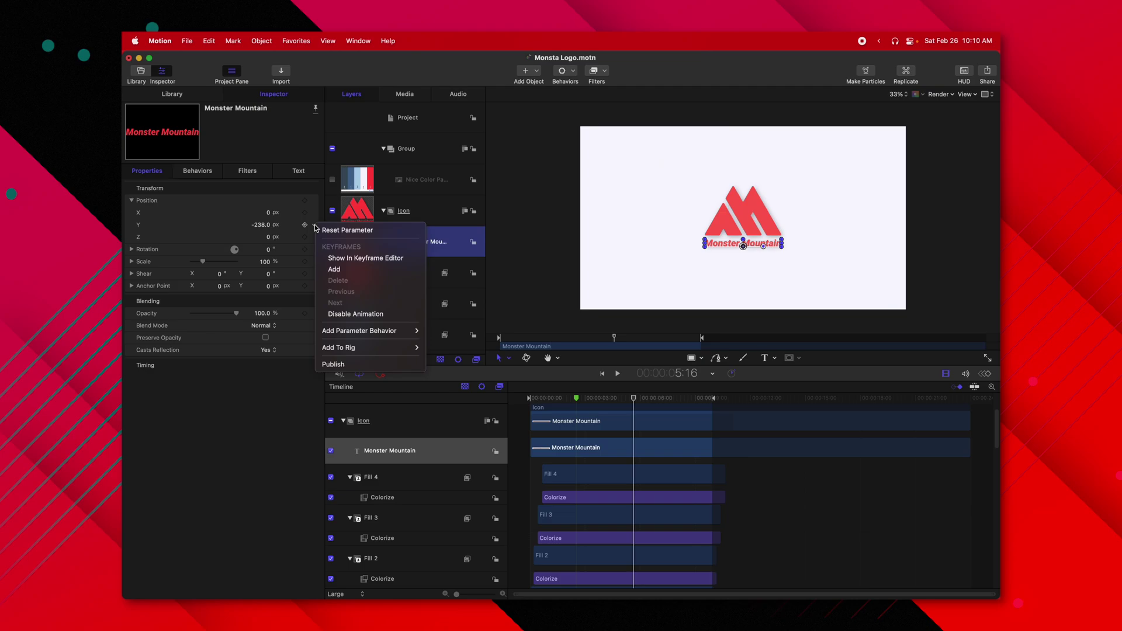
left_click(314, 225)
mouse_move(379, 333)
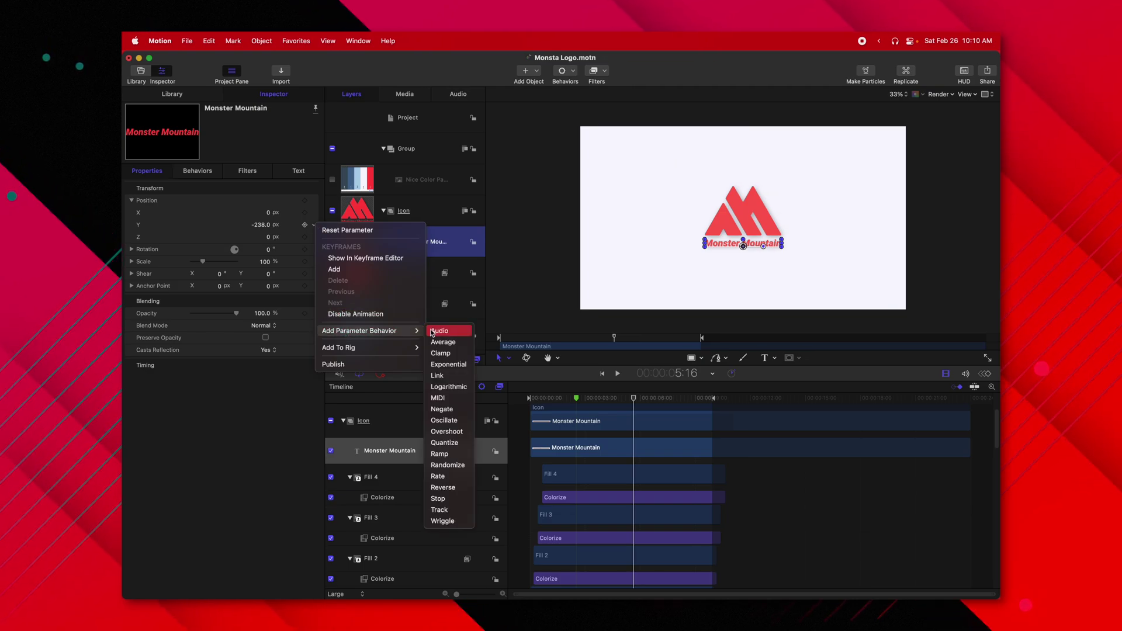
left_click(449, 455)
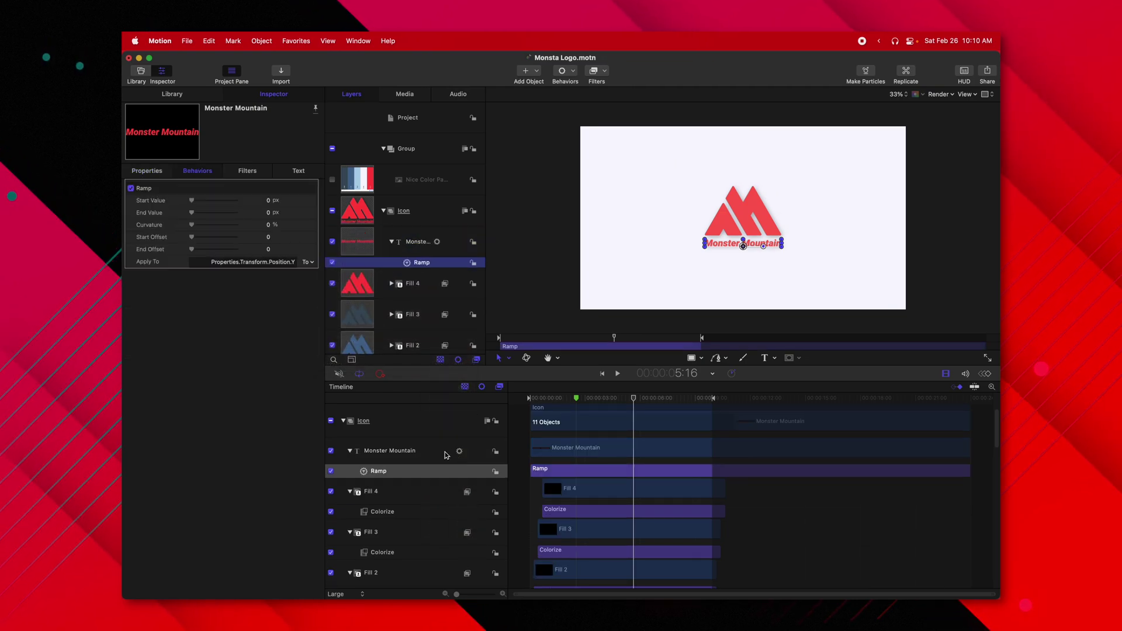
mouse_move(269, 204)
left_mouse_down()
mouse_move(257, 200)
mouse_move(267, 199)
left_mouse_up()
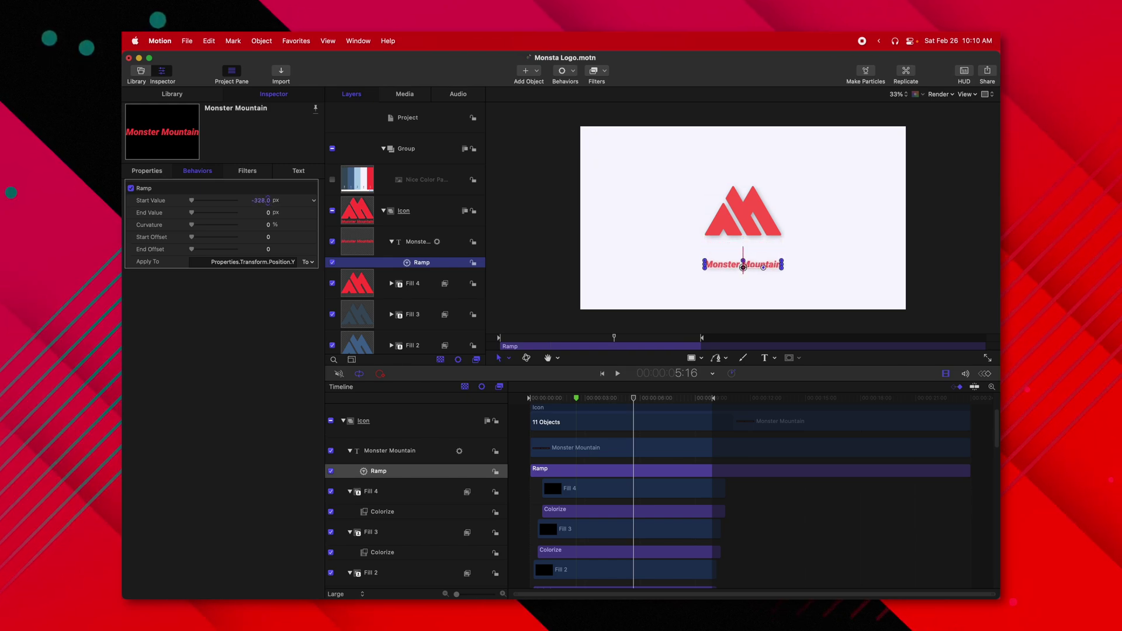
Set the ramp's in and out points around 3:07 so the rise is brief, then preview
left_click(147, 171)
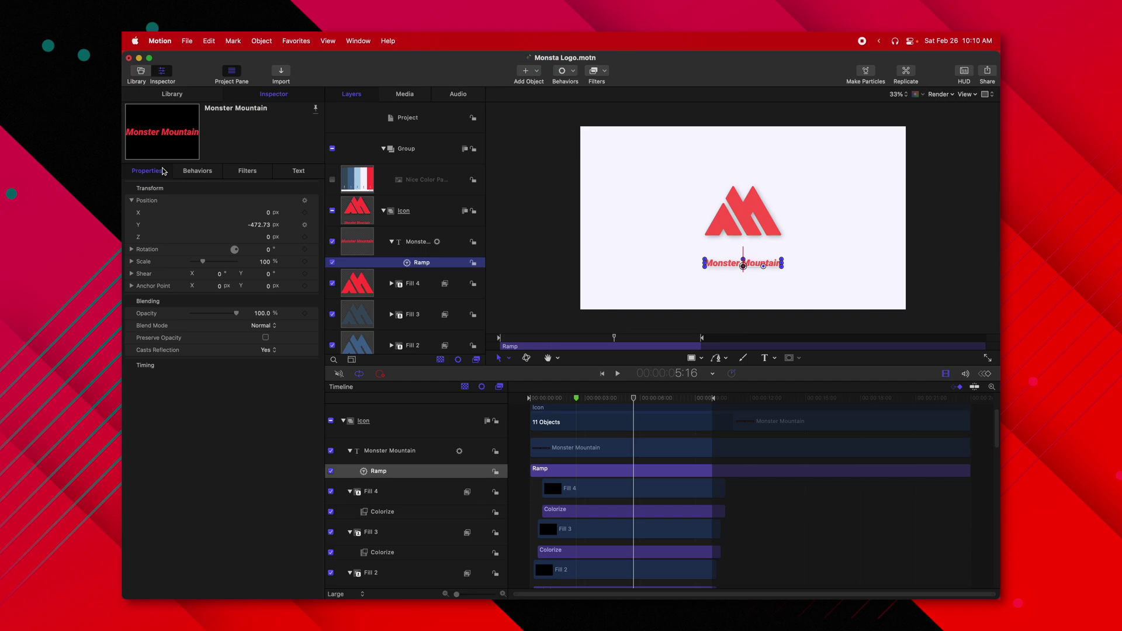
left_click(564, 400)
mouse_move(564, 402)
left_mouse_down()
mouse_move(552, 402)
mouse_move(586, 408)
left_mouse_up()
key("i")
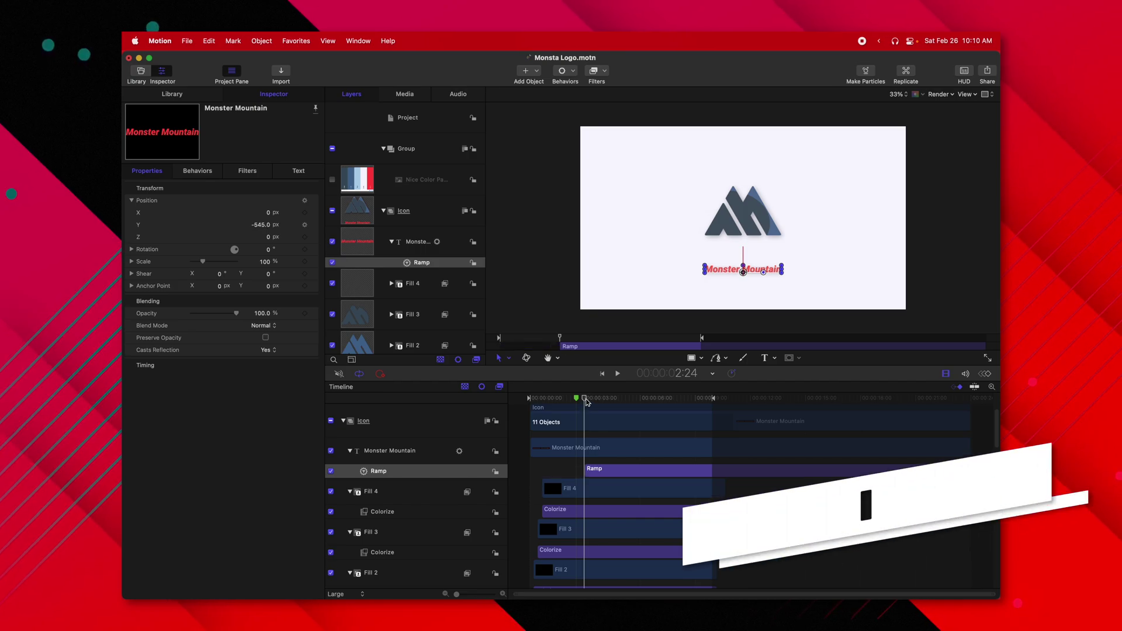
left_click_drag(585, 407, 590, 404)
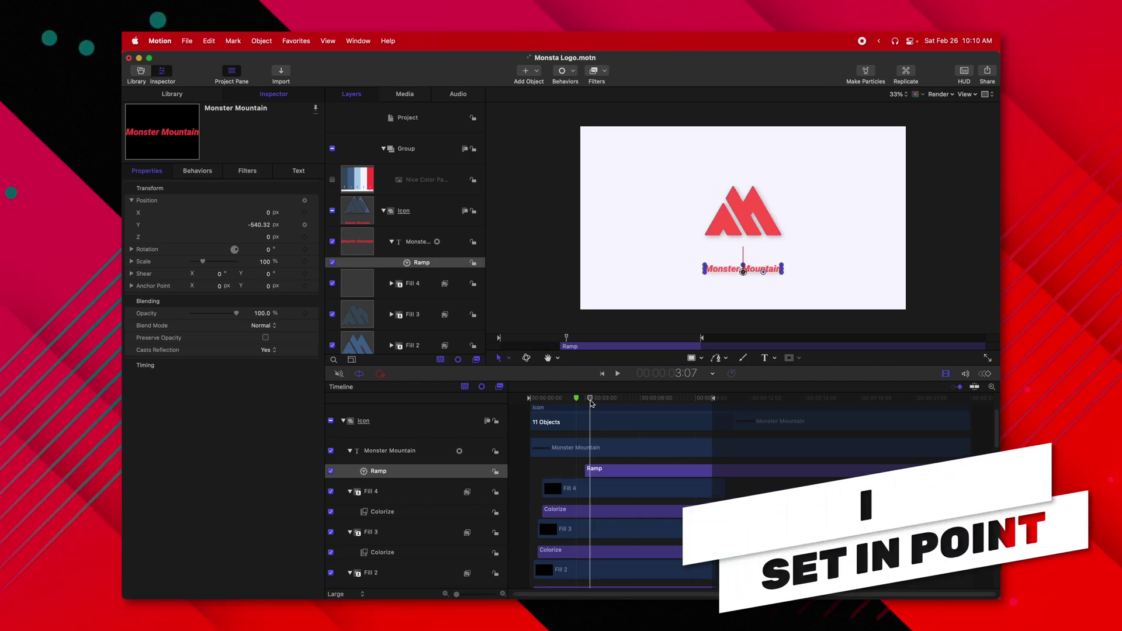
key("o")
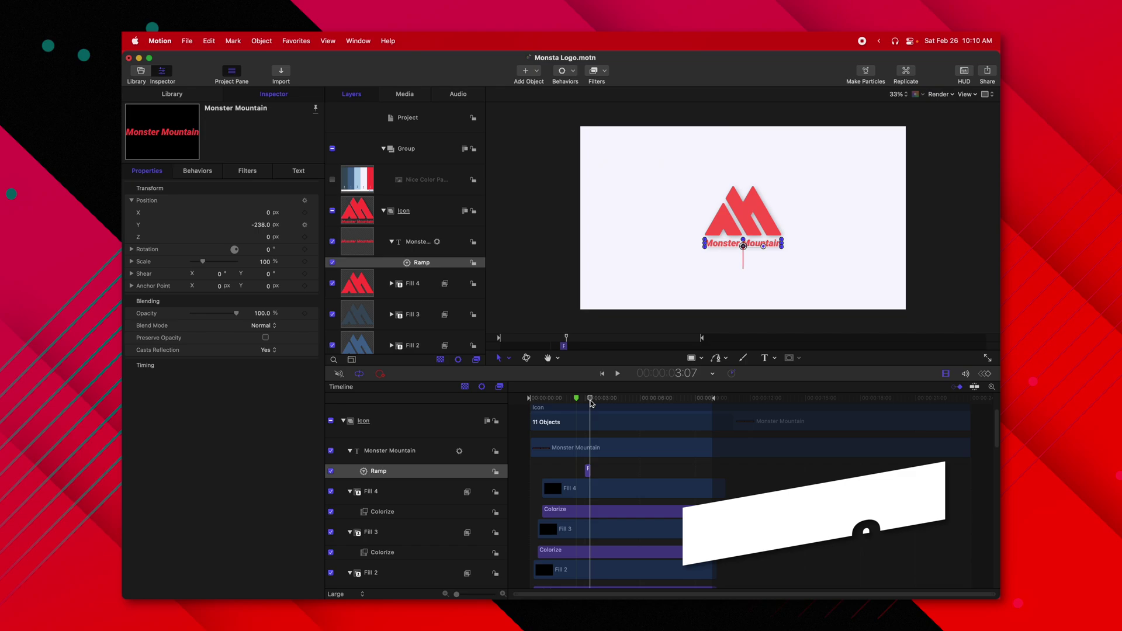
left_click_drag(590, 403, 585, 402)
key("space")
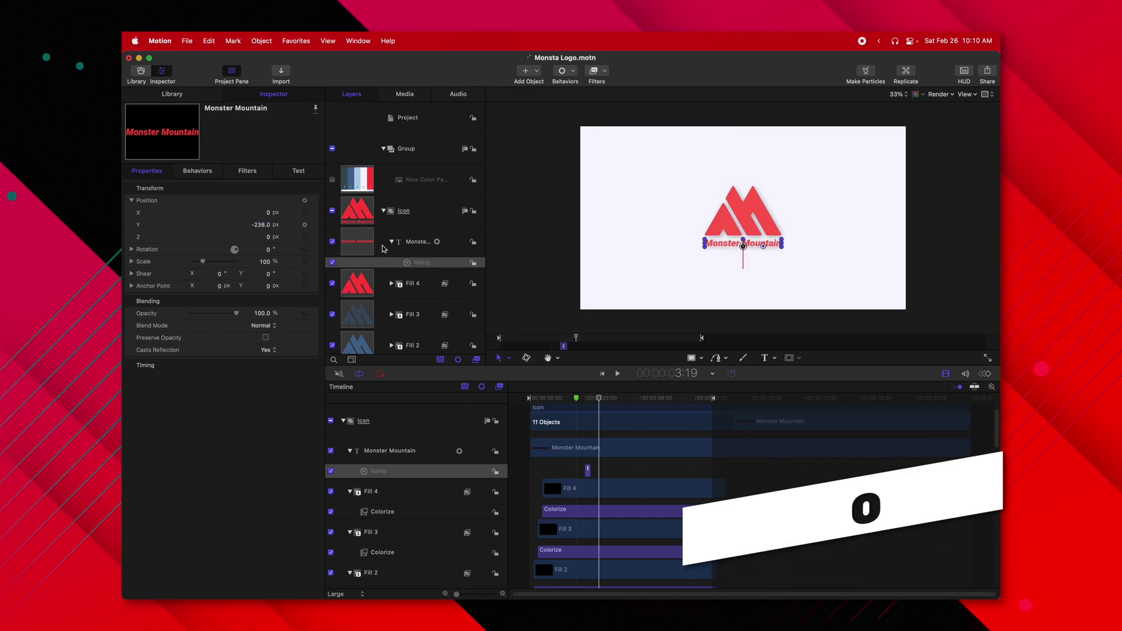
Keyframe the title's opacity from 0% to 100% across the rise, with Ramp curvature 100%
left_click_drag(590, 402, 584, 402)
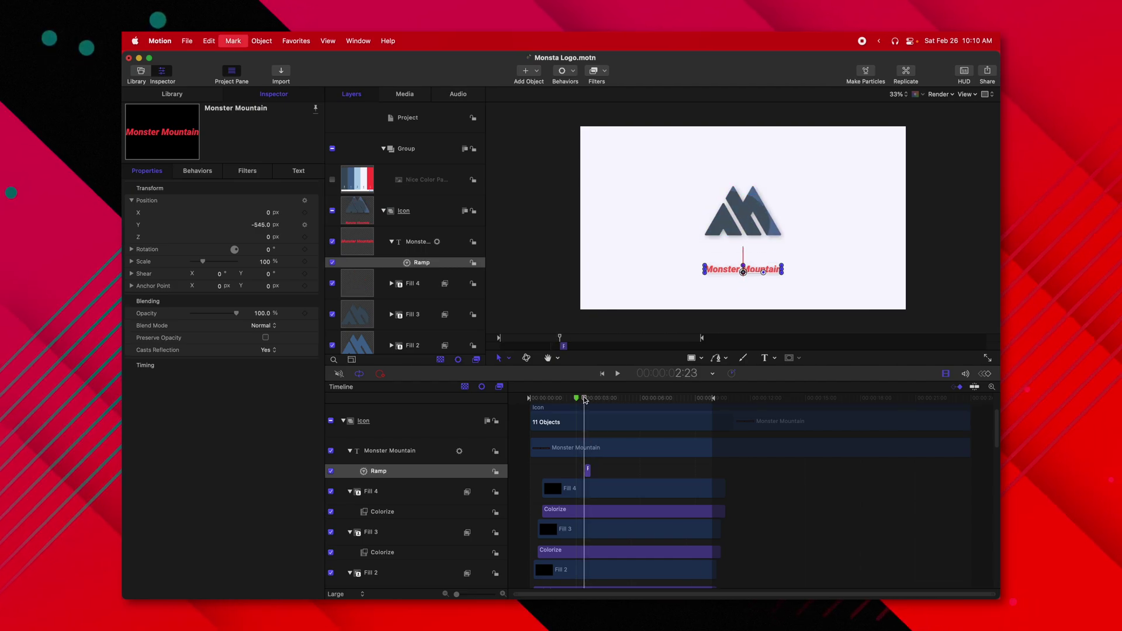
left_click_drag(234, 314, 190, 314)
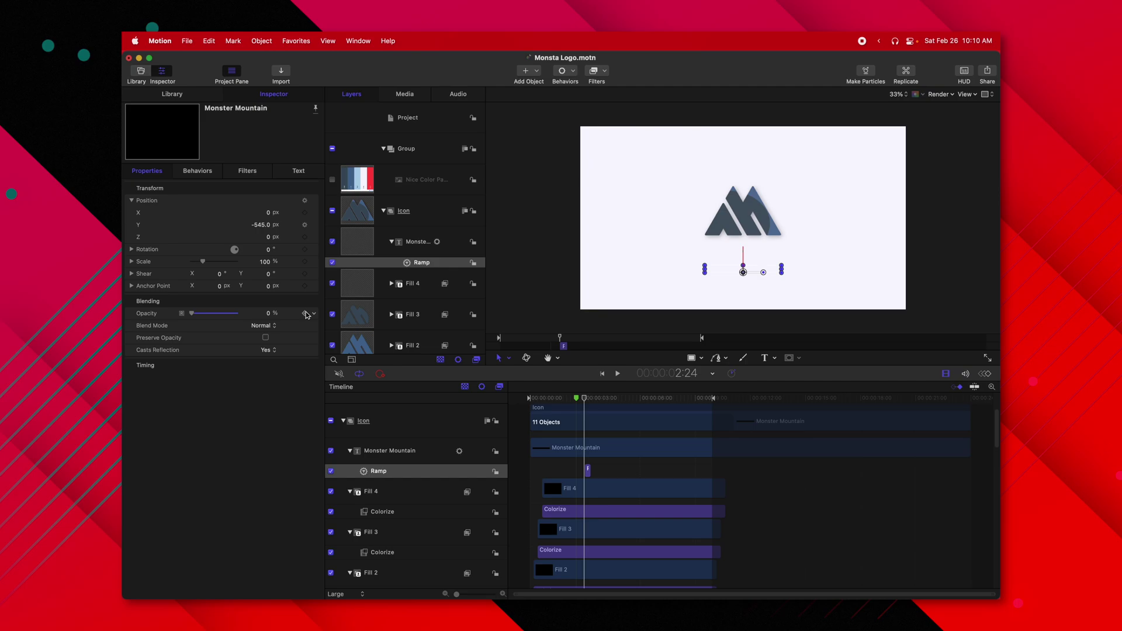
left_click_drag(588, 402, 590, 403)
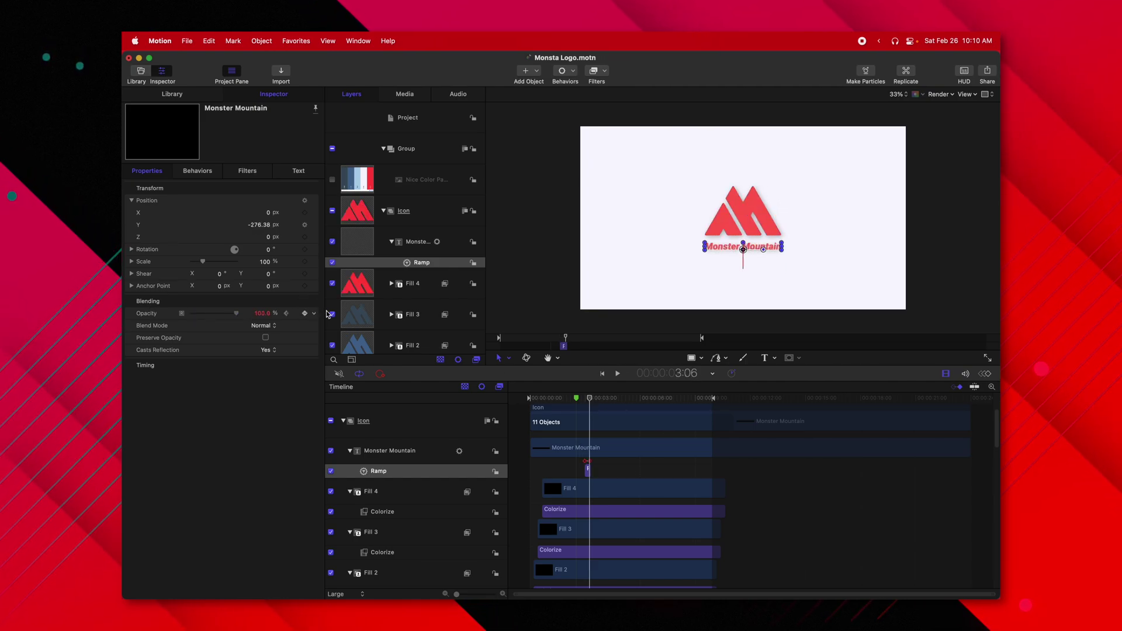
left_click_drag(590, 404, 605, 403)
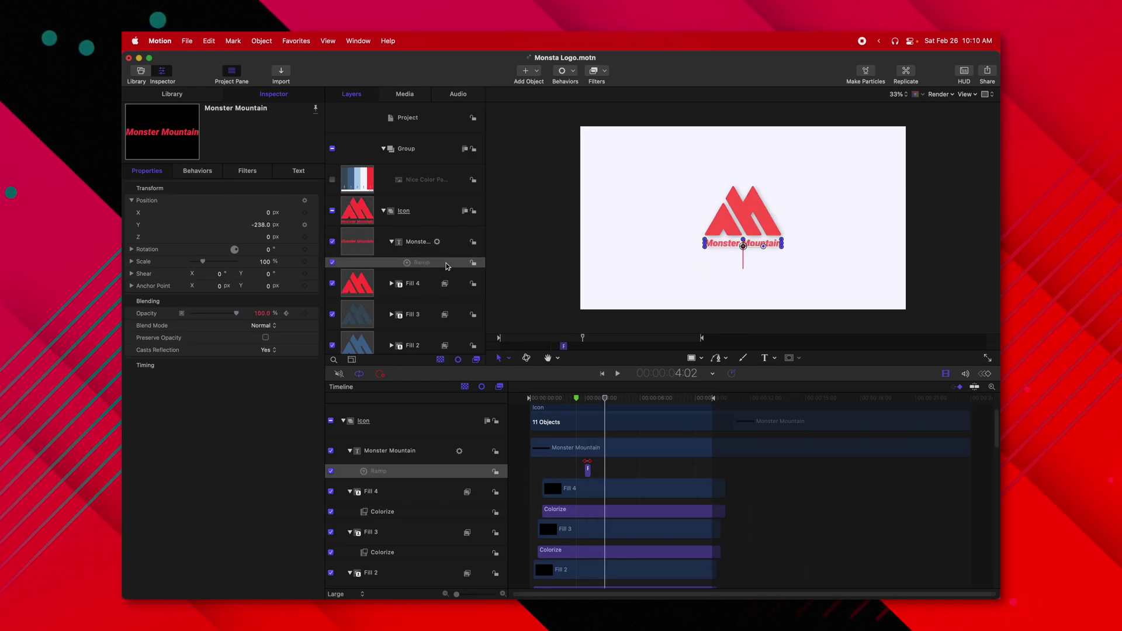
left_click(247, 171)
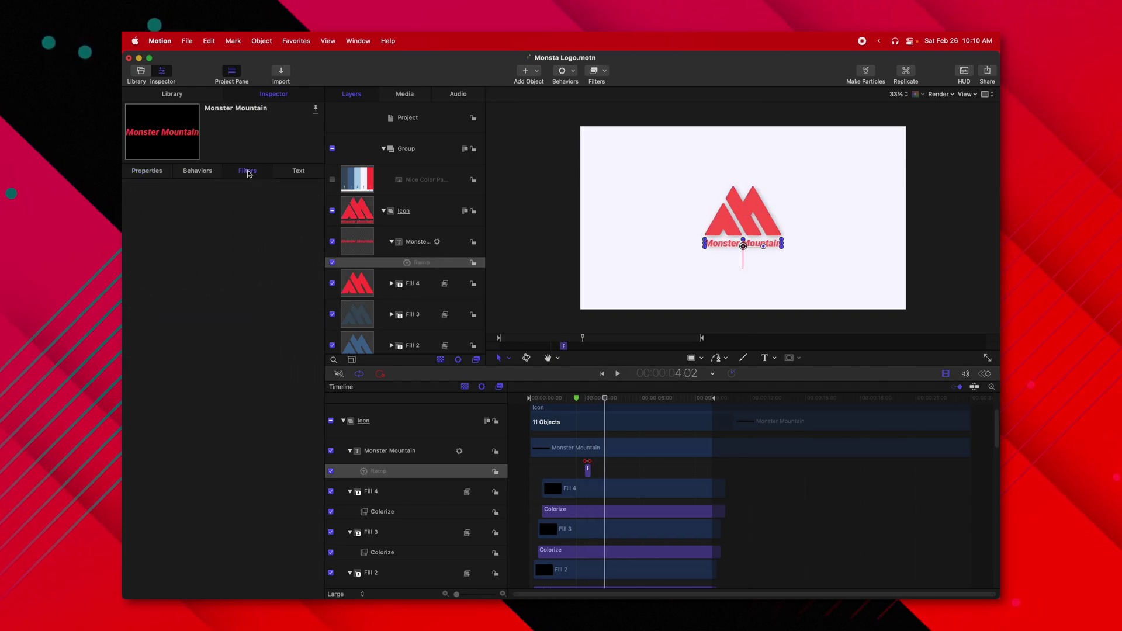
left_click(198, 170)
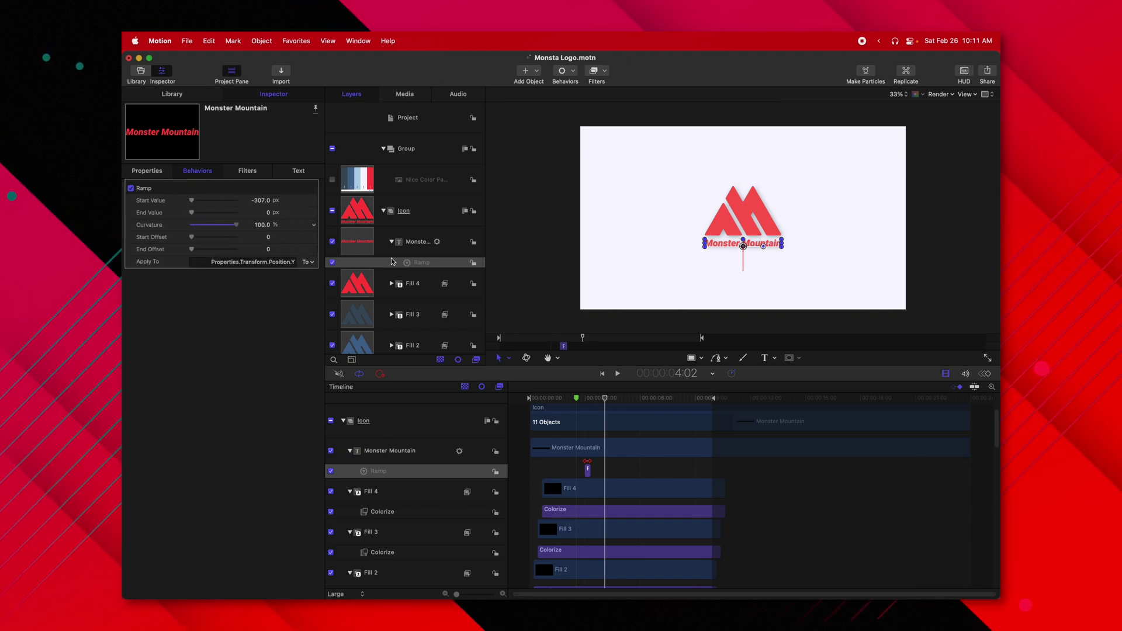
left_click(587, 403)
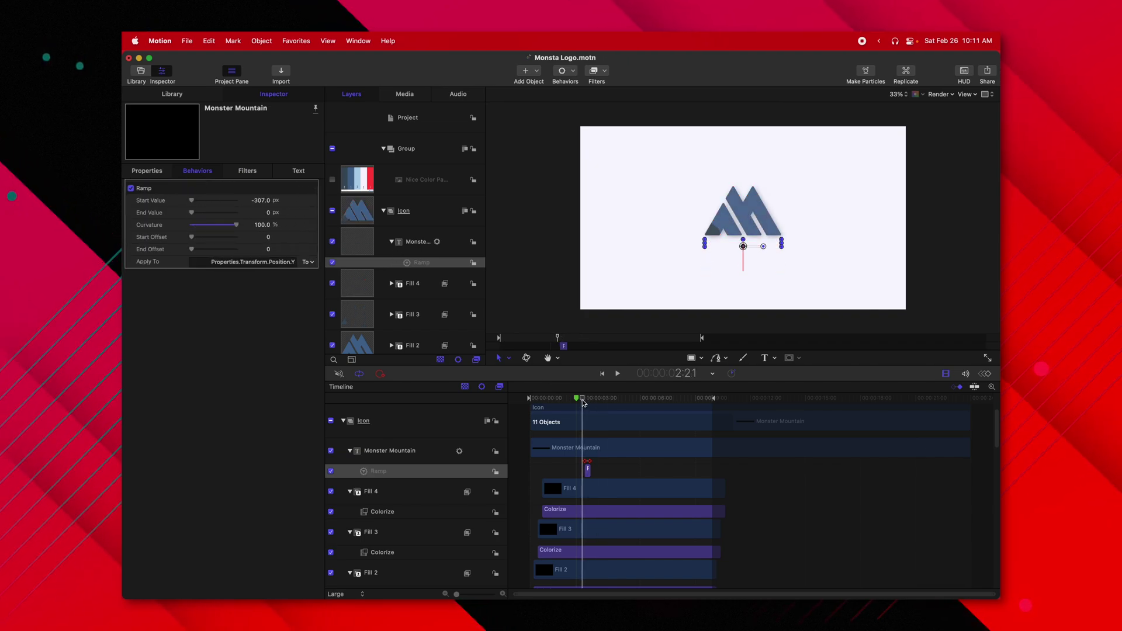
key("space")
Add a Ramp behaviour to the Icon group's Scale
left_click(582, 402)
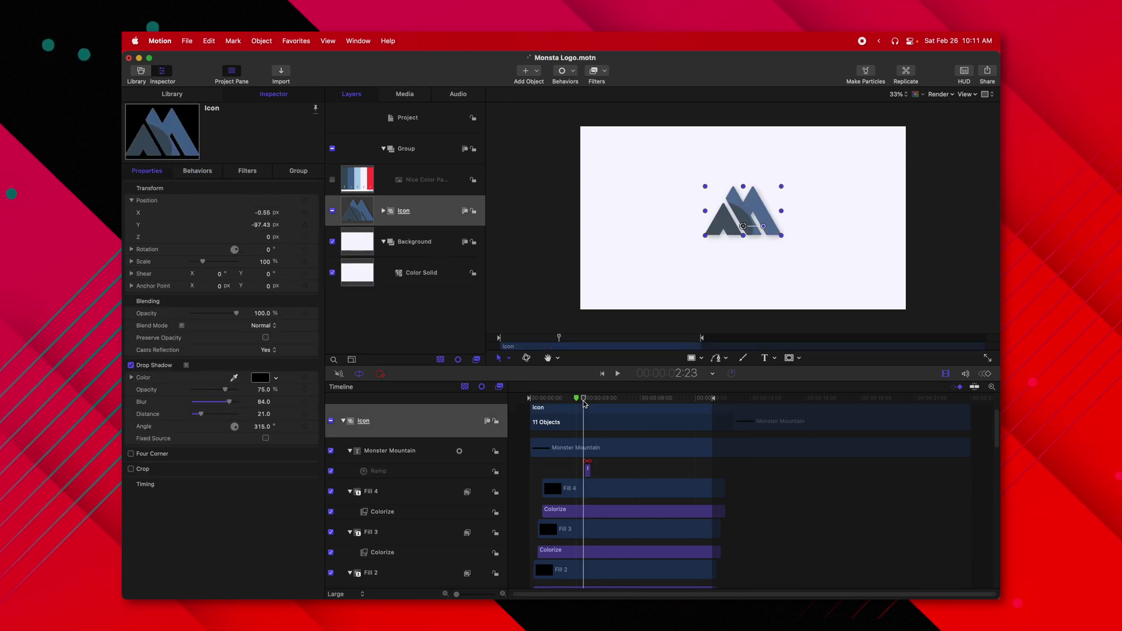
key("space")
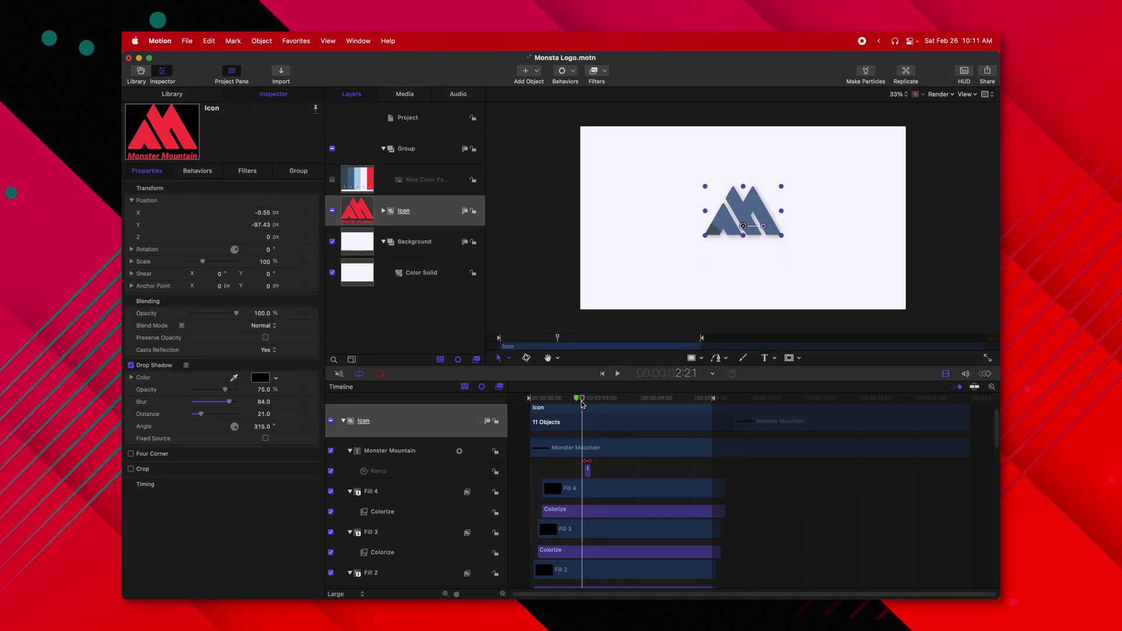
left_click(580, 403)
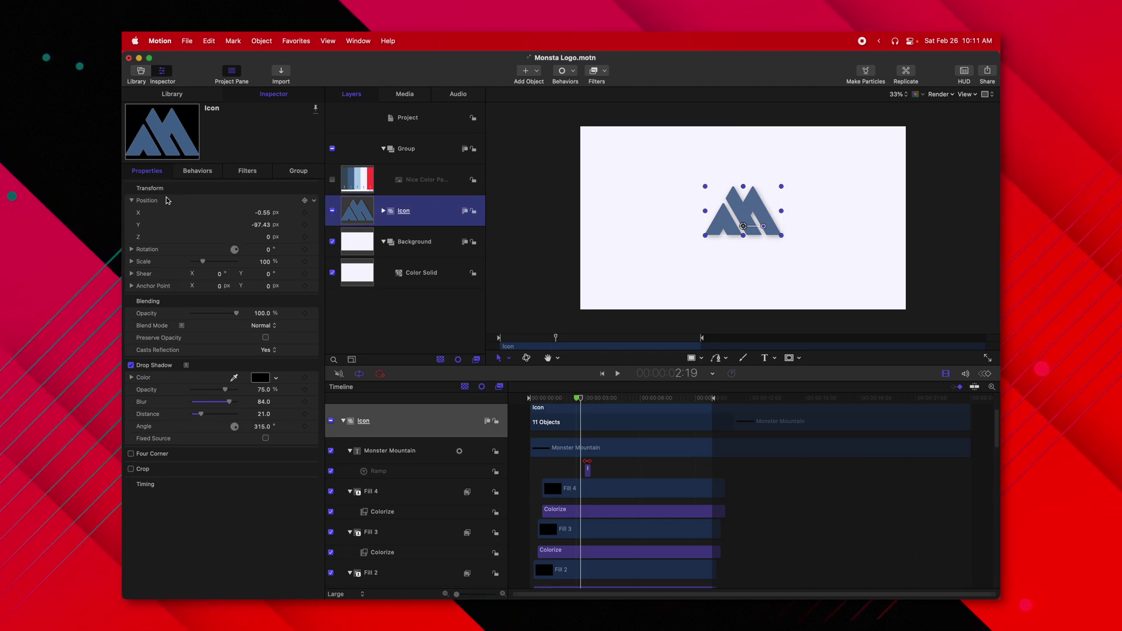
left_click(315, 264)
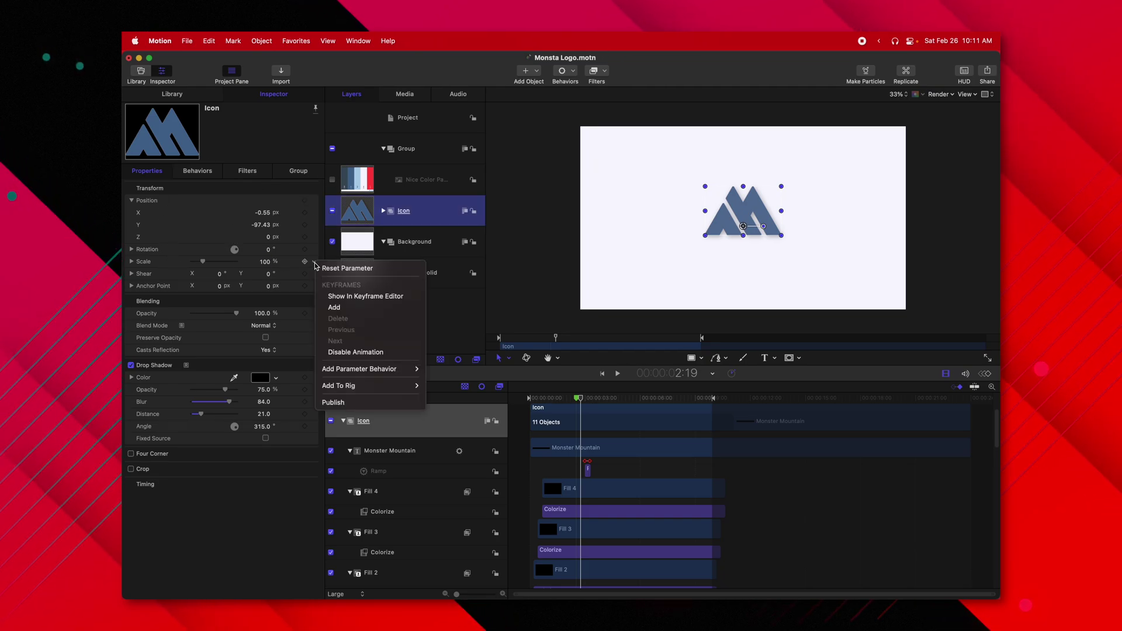
mouse_move(409, 369)
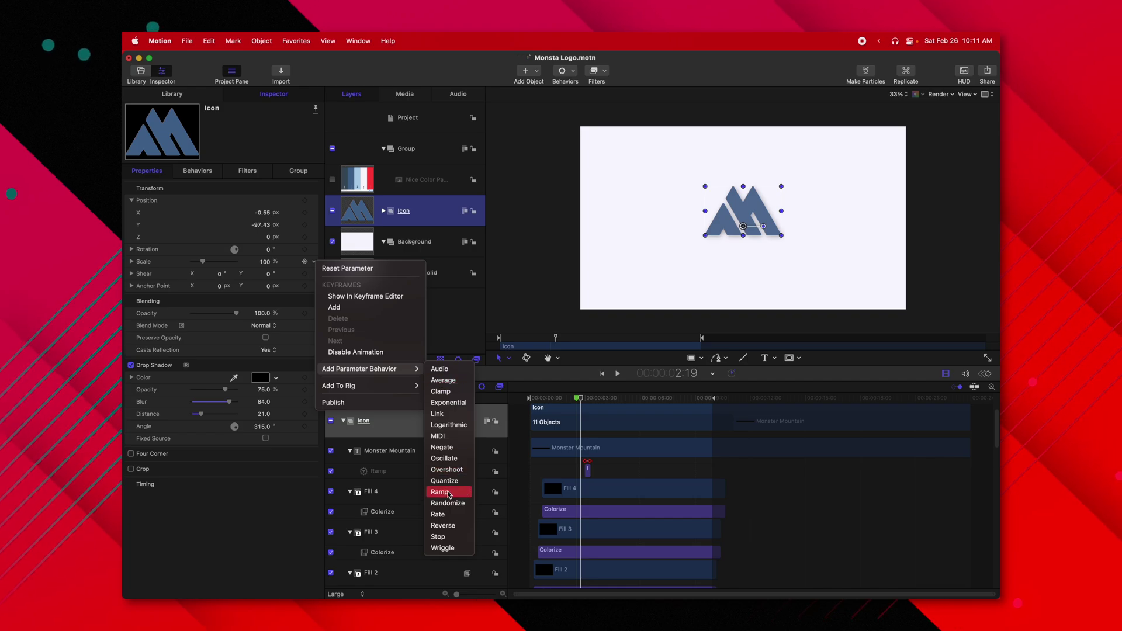
left_click(448, 496)
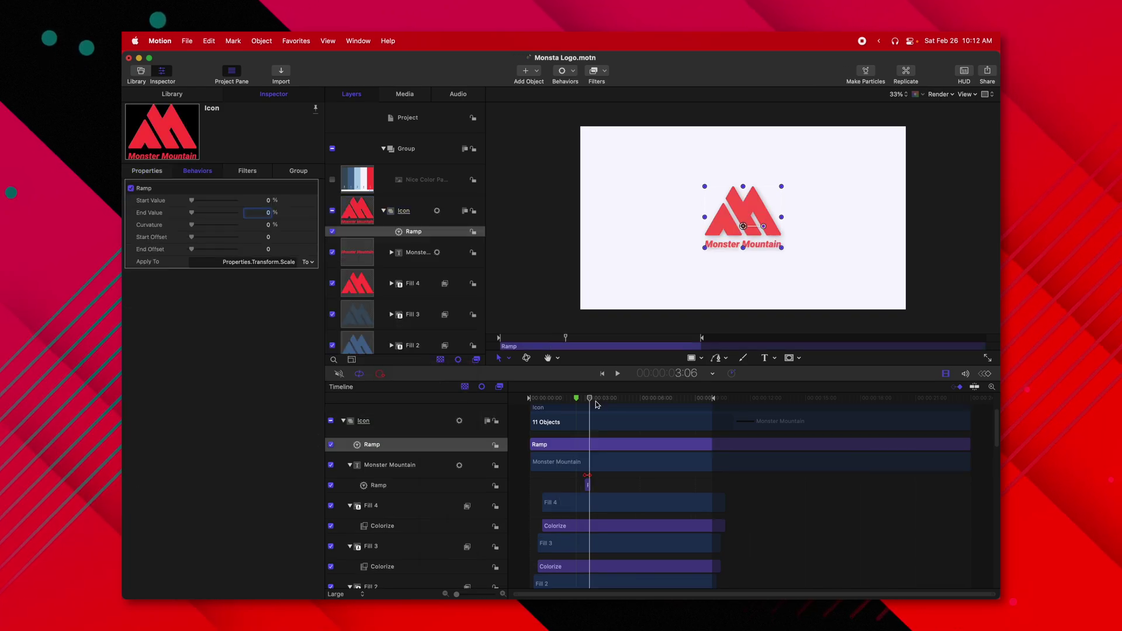
Start the scale ramp at 3:05 with an End Value of 20%, and preview it
mouse_move(601, 408)
left_mouse_down()
mouse_move(577, 406)
mouse_move(591, 404)
left_mouse_up()
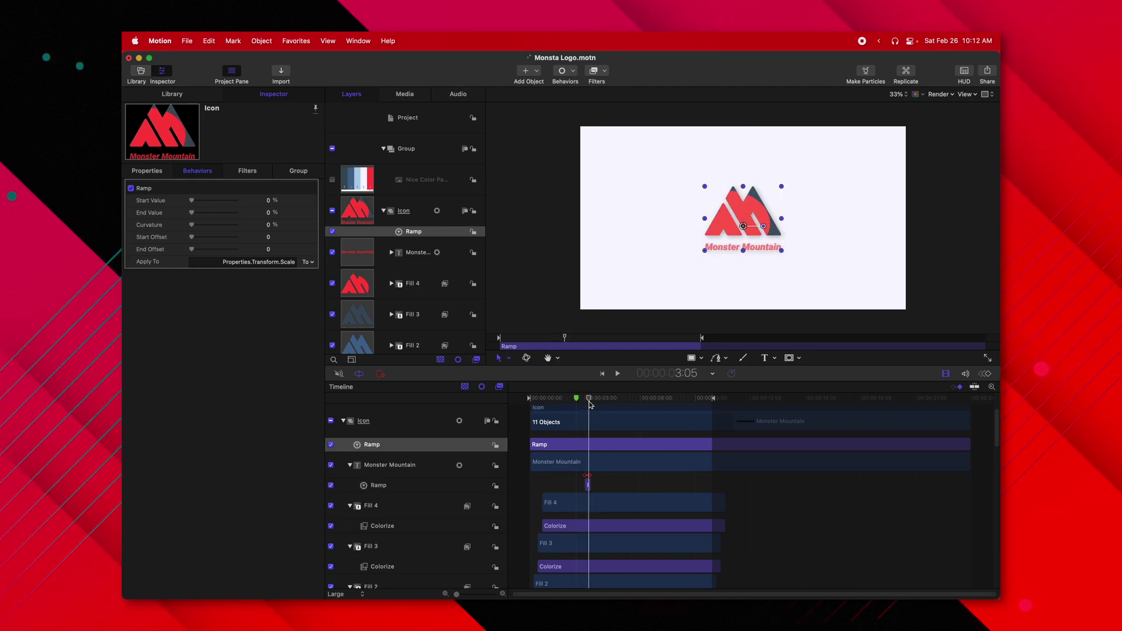
key("i")
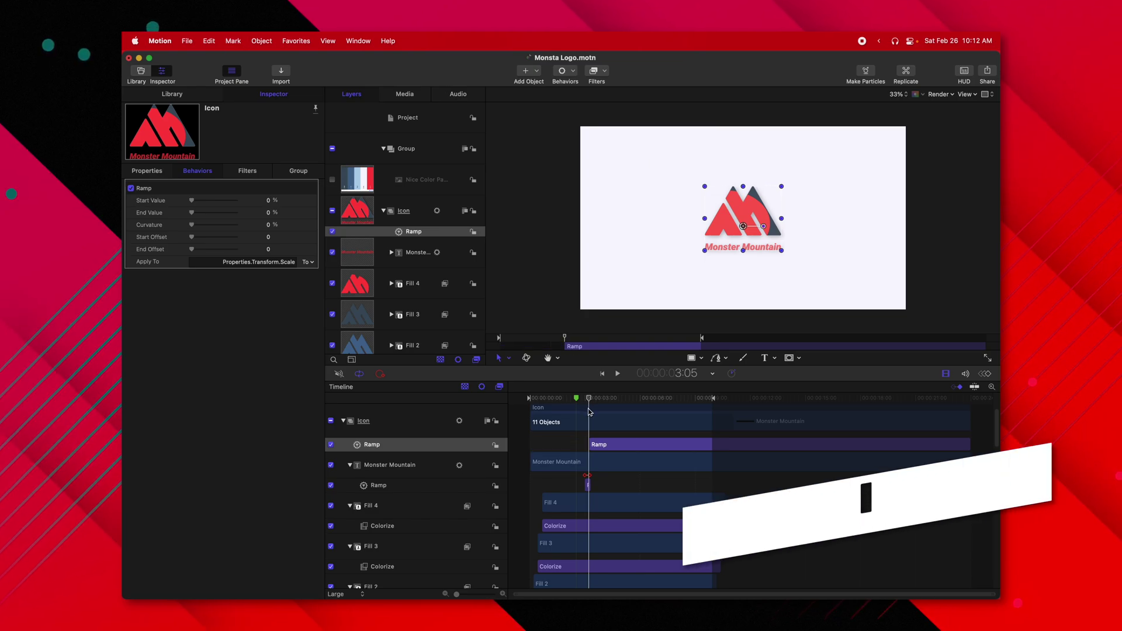
left_click(270, 214)
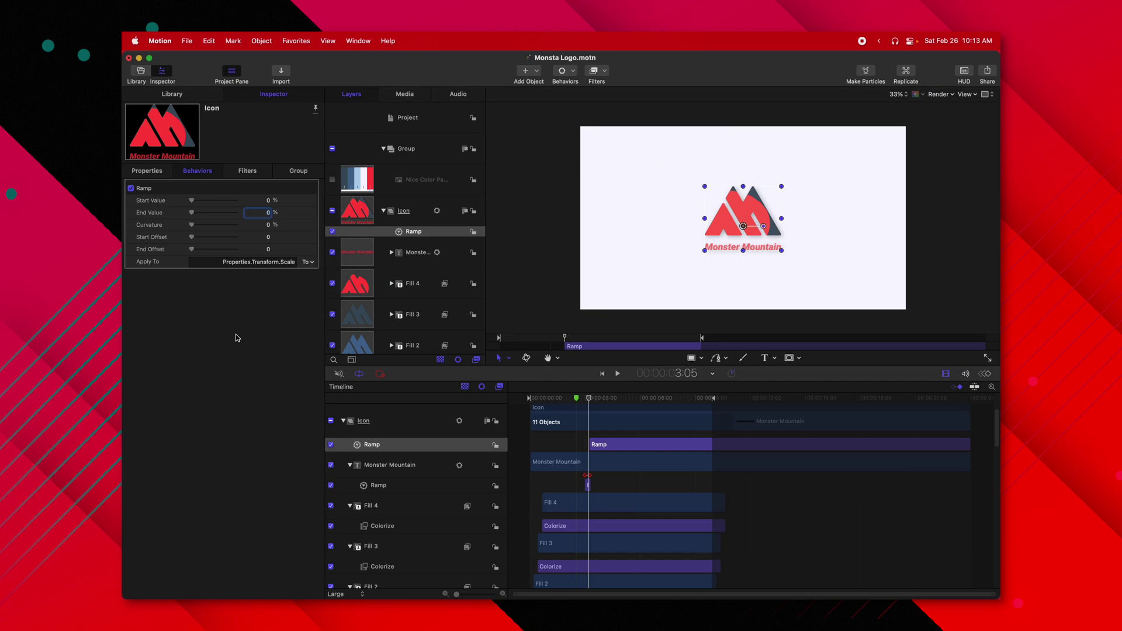
type("20")
key("Return")
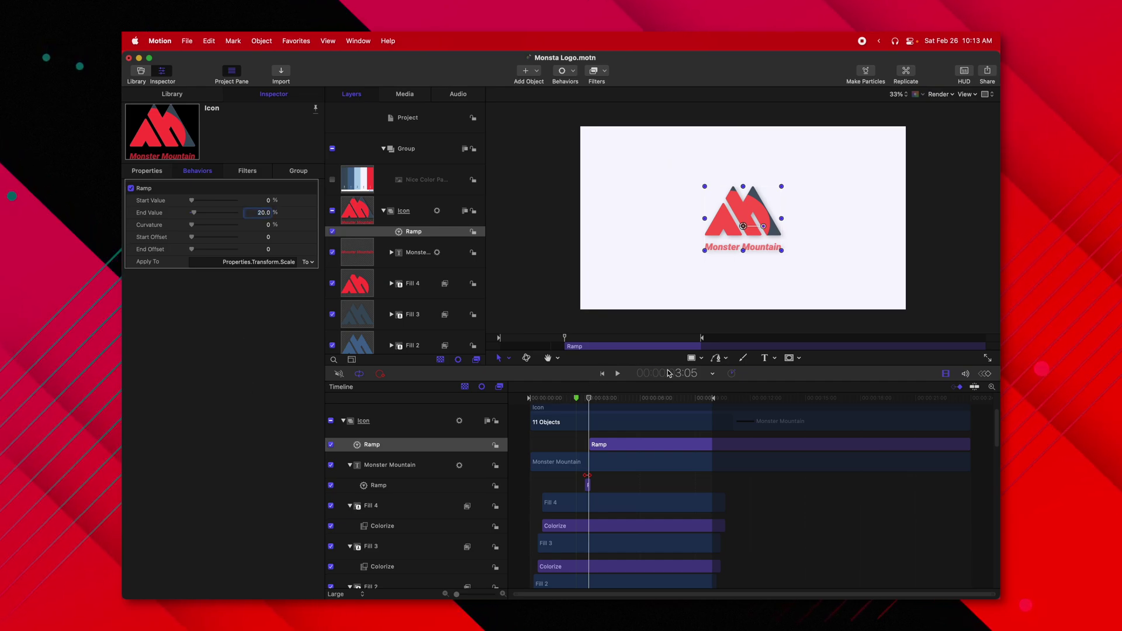
left_click_drag(621, 402, 592, 412)
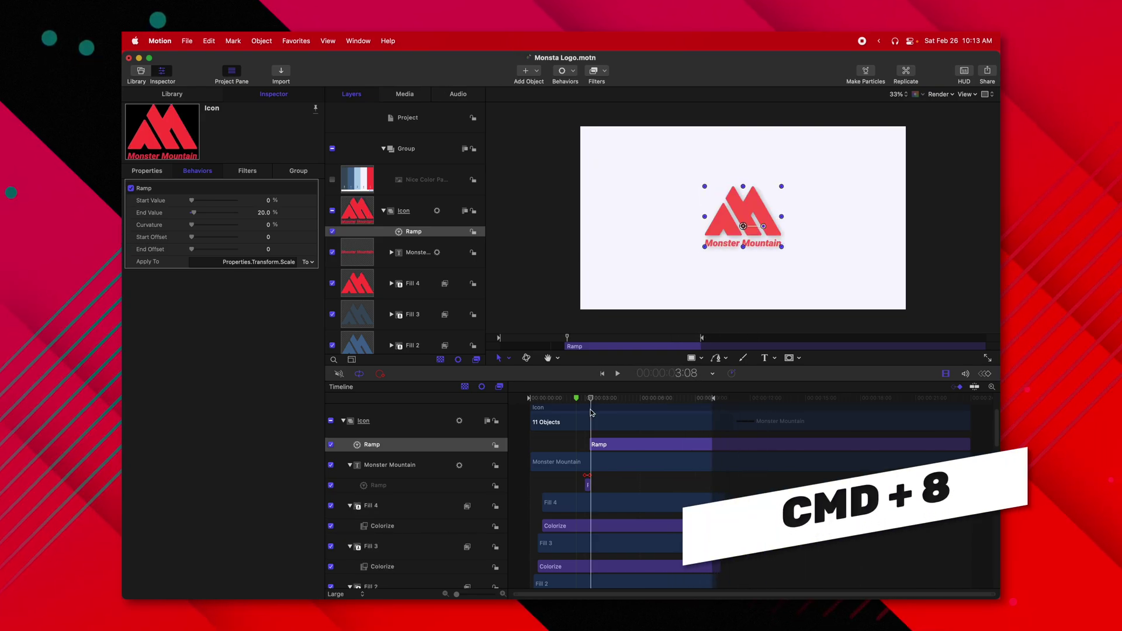
Show the Keyframe Editor and set the Icon scale Ramp to 100% curvature and End Offset 510
key("super+8")
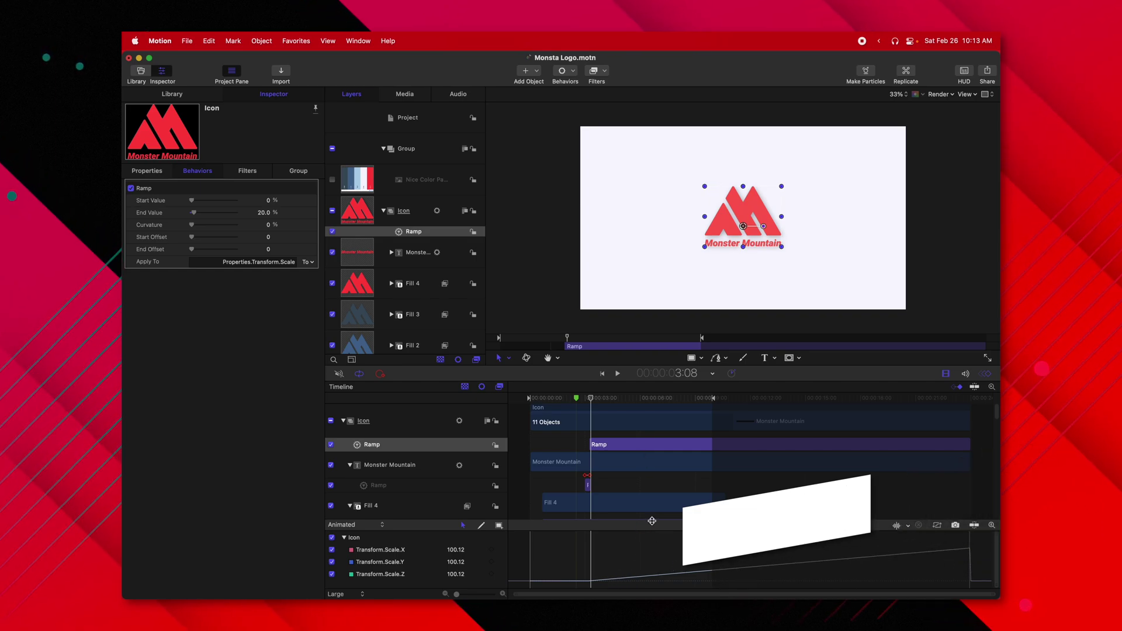
left_click_drag(654, 519, 656, 459)
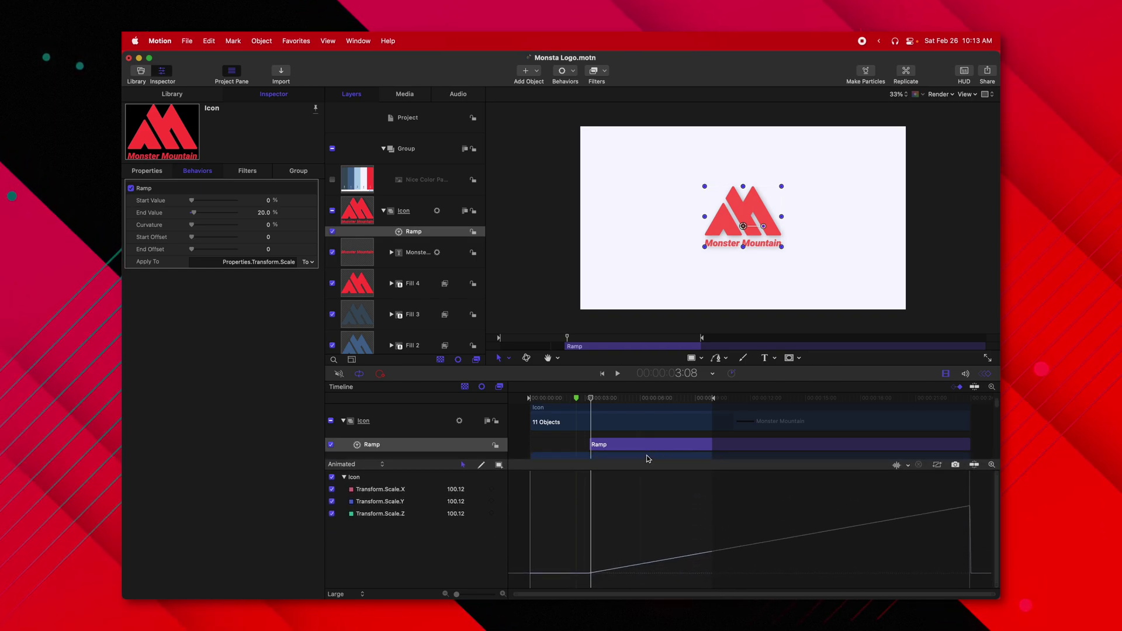
left_click_drag(191, 224, 237, 225)
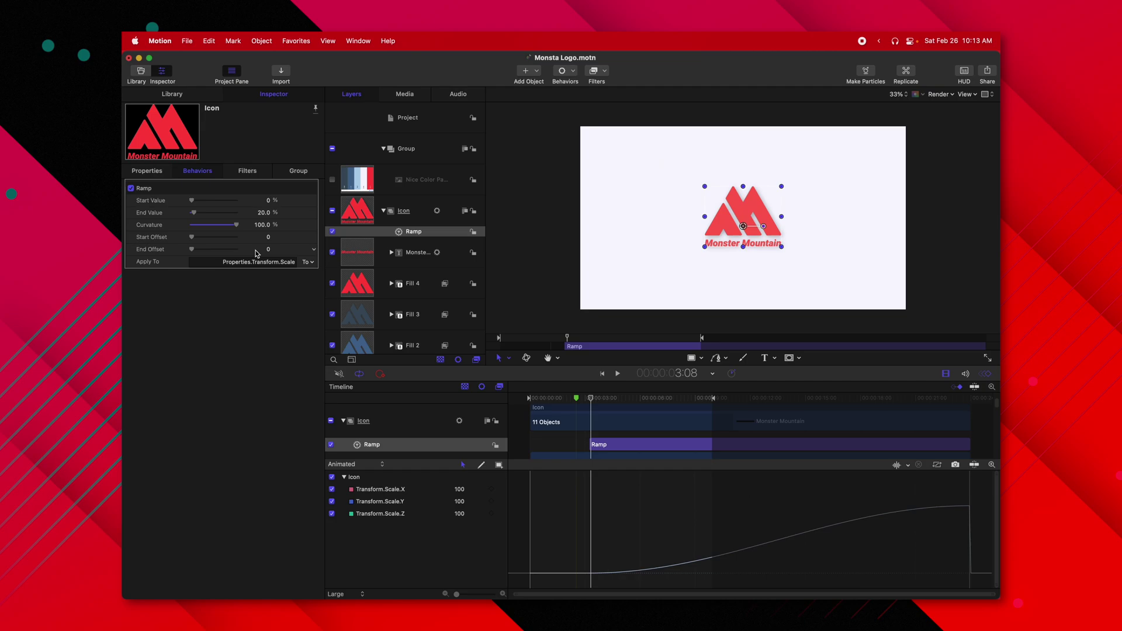
left_click_drag(269, 250, 339, 250)
left_click(583, 399)
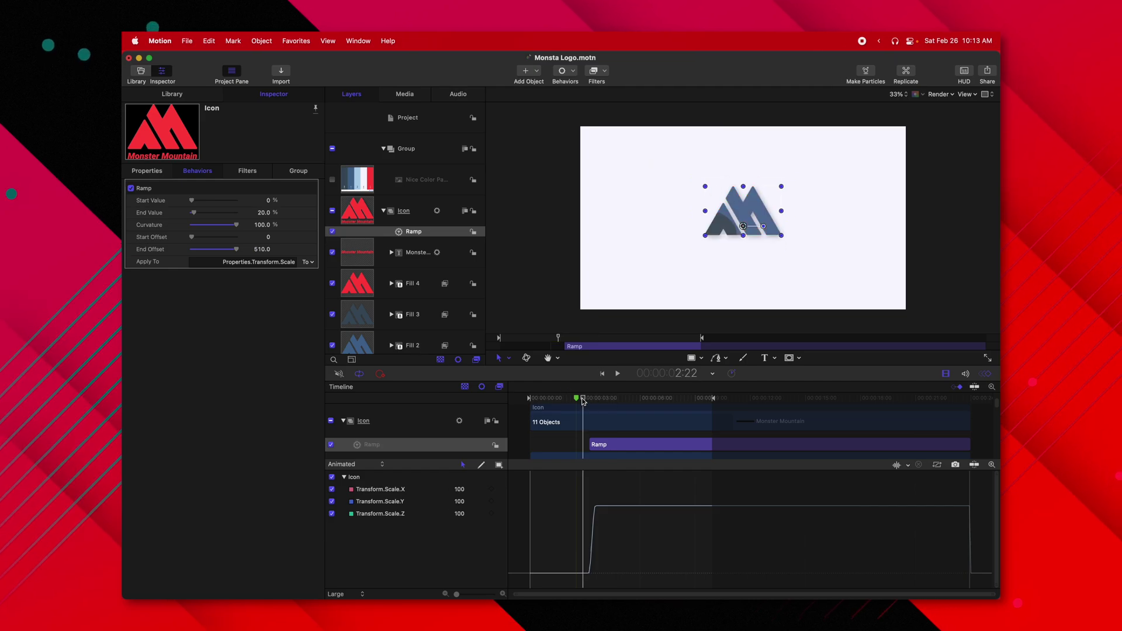